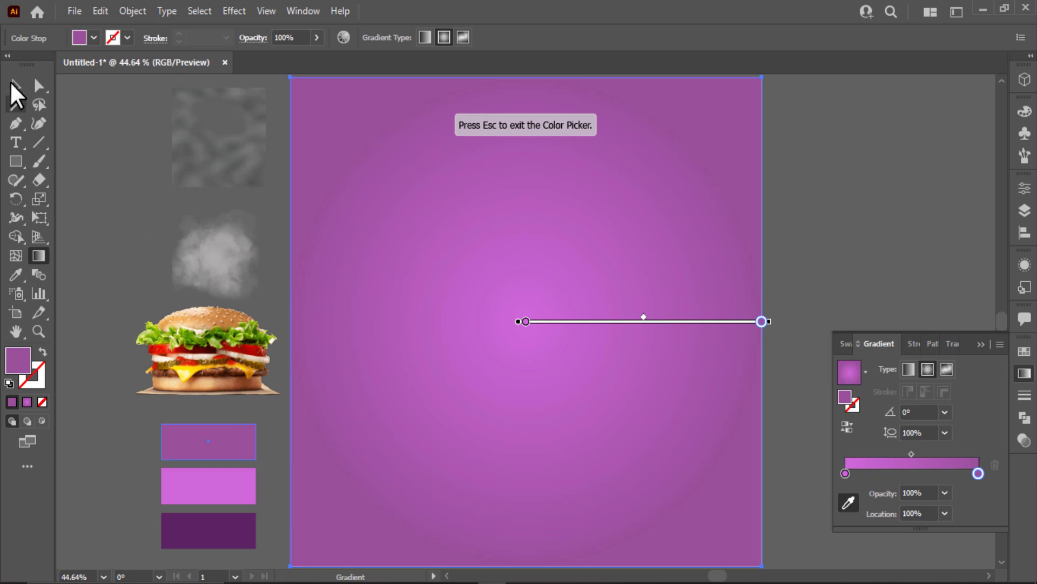
Close the gradient controls and deselect the purple radial-gradient background.
{"action": "left_click", "coordinate": [13, 85]}
{"action": "left_click", "coordinate": [978, 342]}
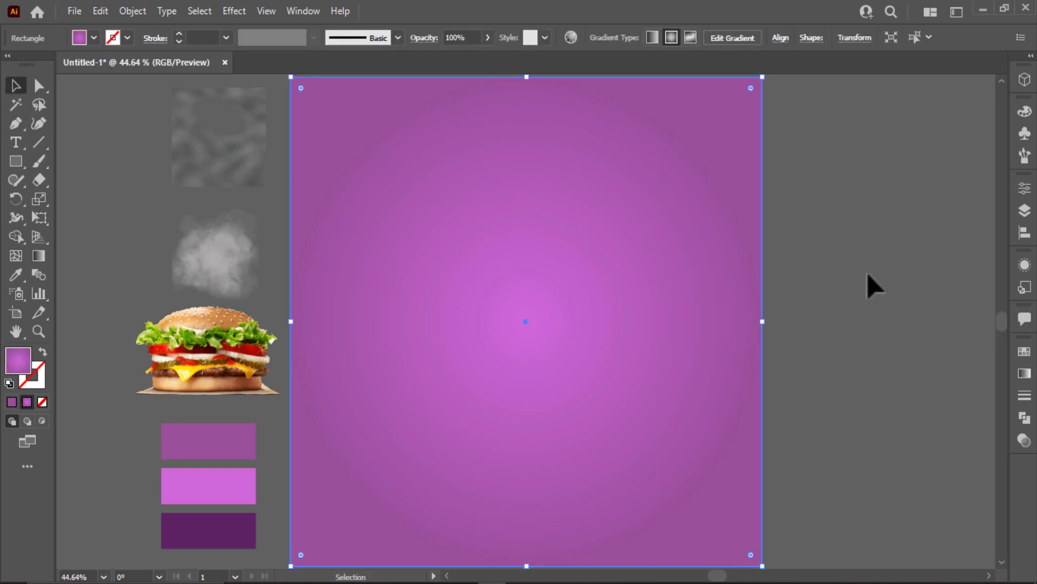
{"action": "left_click", "coordinate": [873, 284]}
Bring Noise.png to the front and scale it to cover the whole artboard.
{"action": "right_click", "coordinate": [228, 143]}
{"action": "mouse_move", "coordinate": [297, 270]}
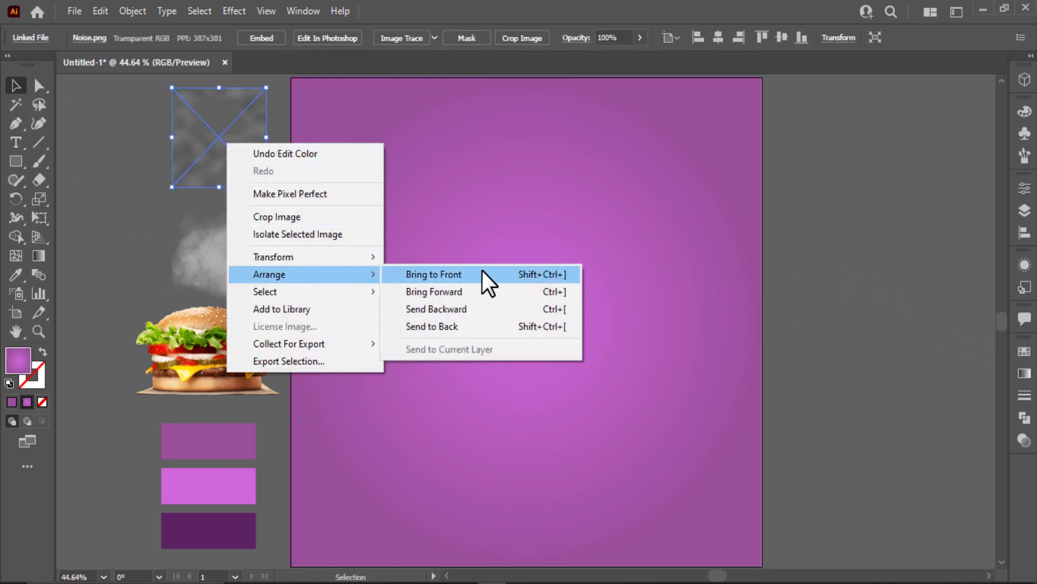
{"action": "left_click", "coordinate": [482, 272]}
{"action": "left_click_drag", "start_coordinate": [193, 111], "coordinate": [313, 104]}
{"action": "left_click_drag", "start_coordinate": [388, 176], "coordinate": [762, 565]}
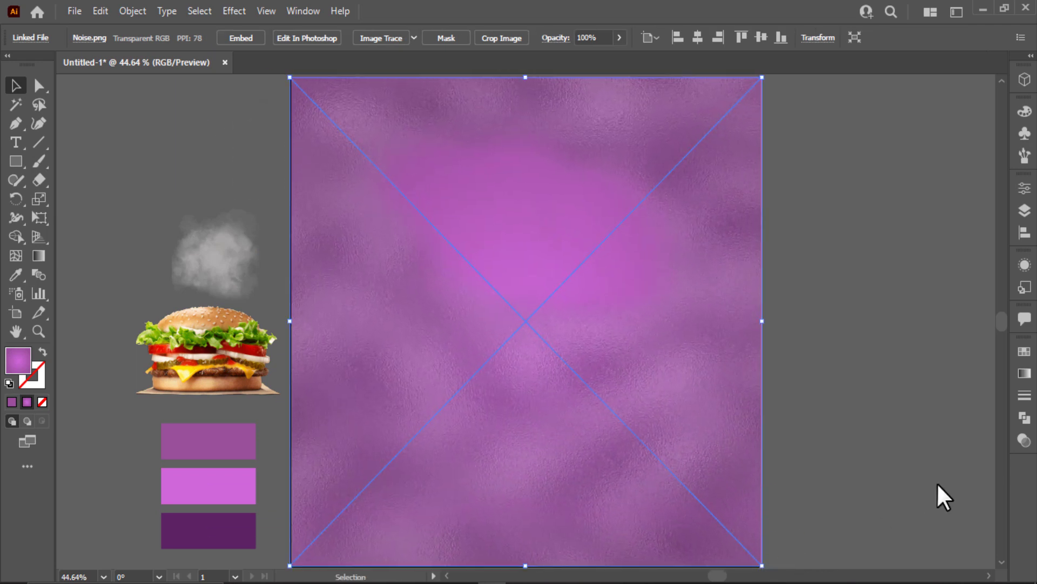
Set the noise texture's transparency blend mode to Overlay.
{"action": "left_click", "coordinate": [1024, 441]}
{"action": "left_click", "coordinate": [880, 372]}
{"action": "left_click", "coordinate": [870, 203]}
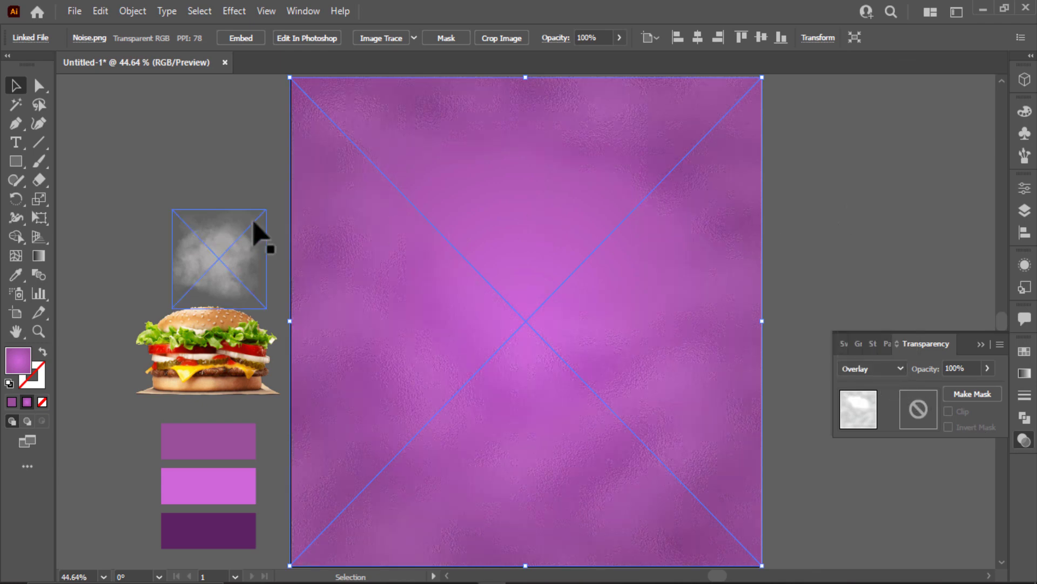
{"action": "right_click", "coordinate": [223, 239]}
Bring smoke 3.png to the front and stretch it across the artboard.
{"action": "mouse_move", "coordinate": [310, 367]}
{"action": "left_click", "coordinate": [418, 365]}
{"action": "left_click_drag", "start_coordinate": [235, 249], "coordinate": [325, 147]}
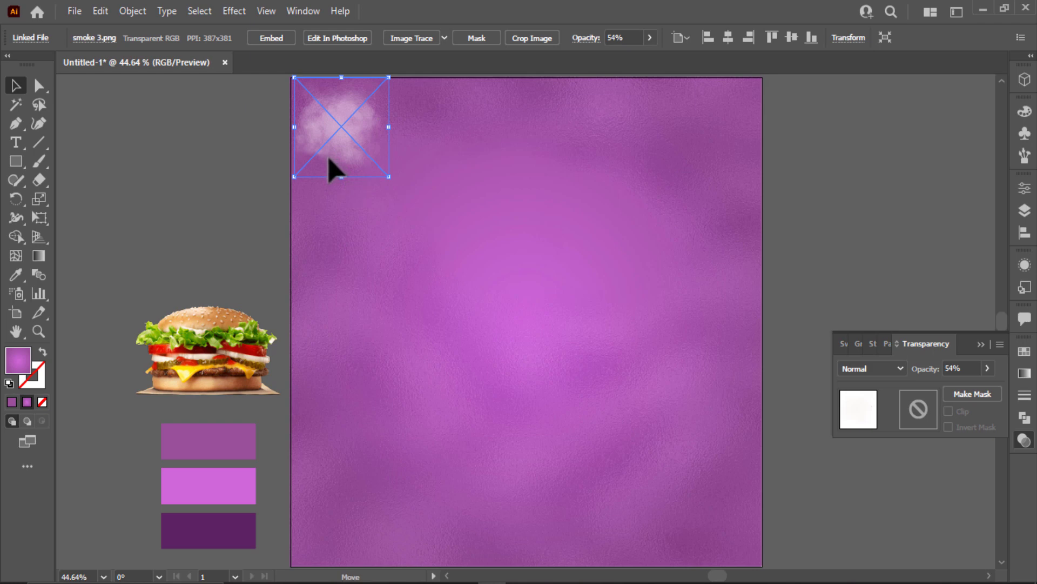
{"action": "left_click_drag", "start_coordinate": [389, 177], "coordinate": [766, 518]}
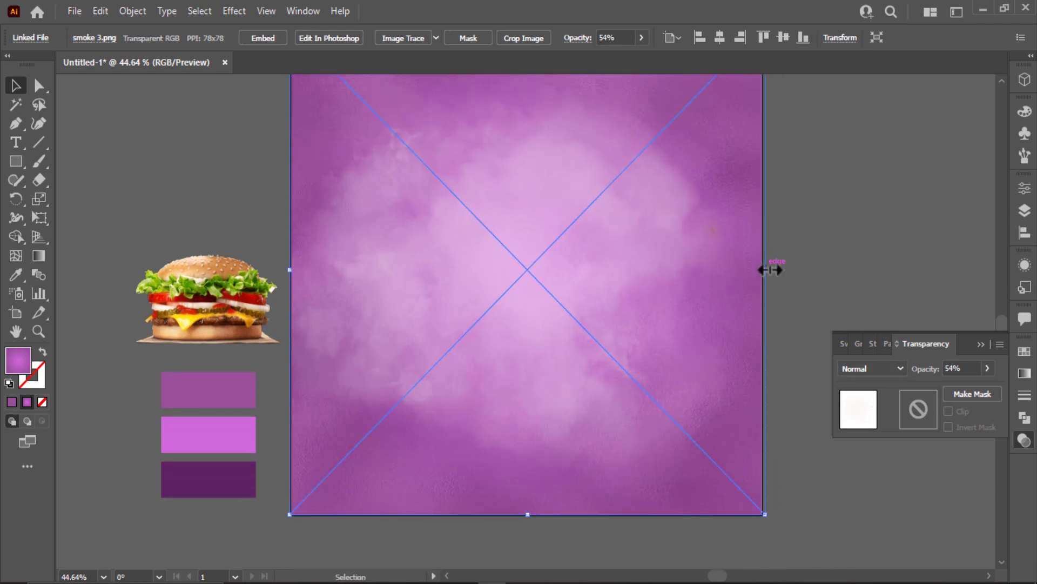
{"action": "left_click_drag", "start_coordinate": [770, 269], "coordinate": [762, 270]}
Blend the smoke image as Overlay at 62% opacity, then deselect it.
{"action": "left_click", "coordinate": [849, 368]}
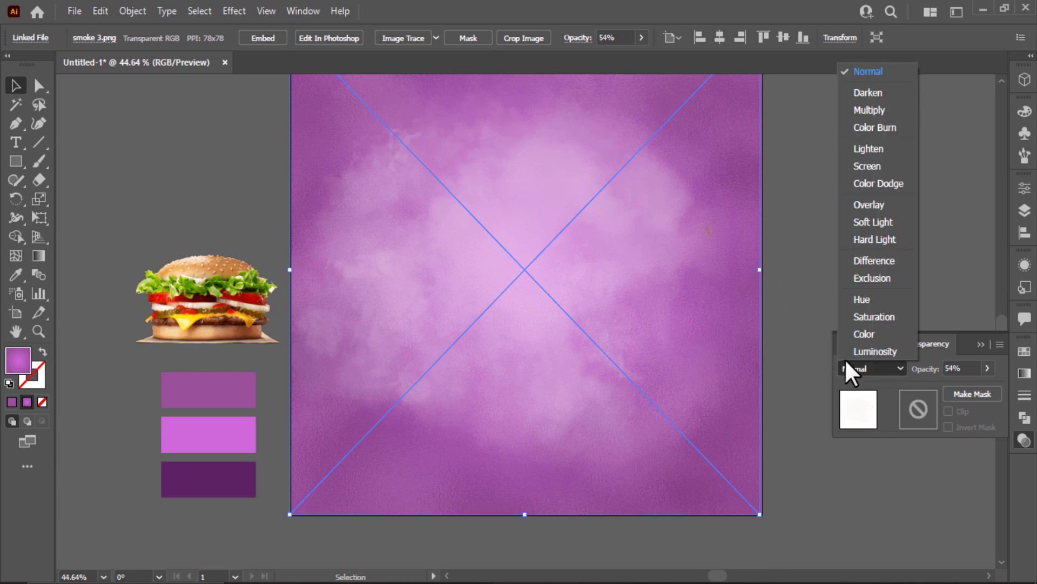
{"action": "left_click", "coordinate": [887, 205]}
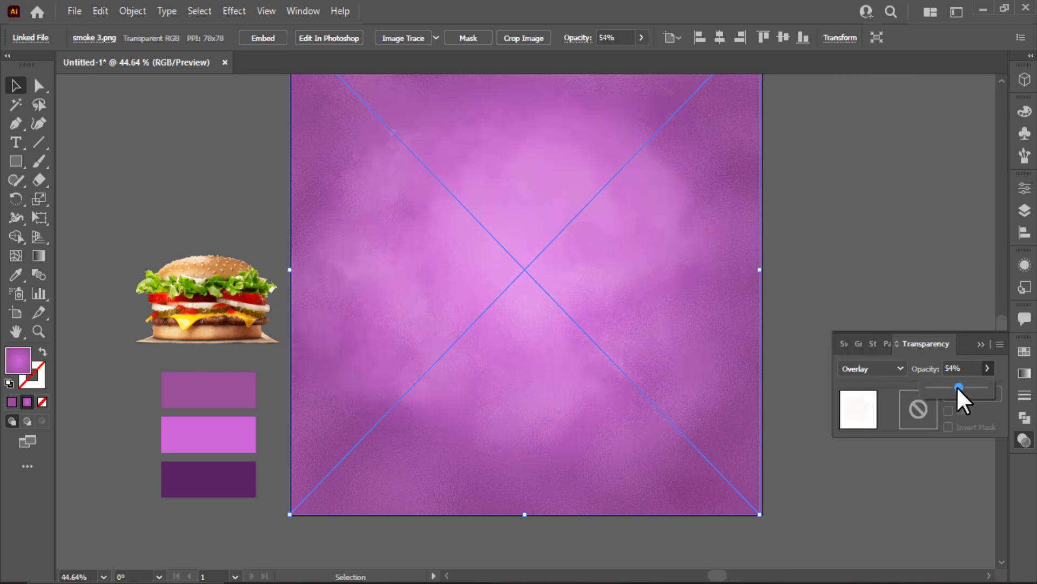
{"action": "left_click_drag", "start_coordinate": [960, 387], "coordinate": [962, 387]}
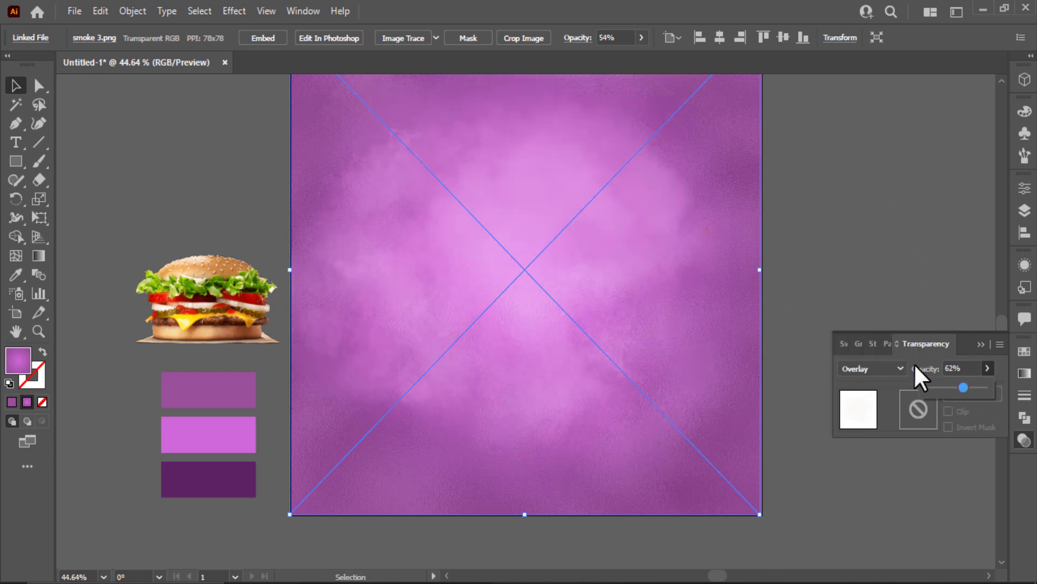
{"action": "left_click", "coordinate": [980, 343]}
{"action": "left_click", "coordinate": [922, 308]}
{"action": "scroll", "coordinate": [661, 522], "scroll_direction": "up", "scroll_amount": 2}
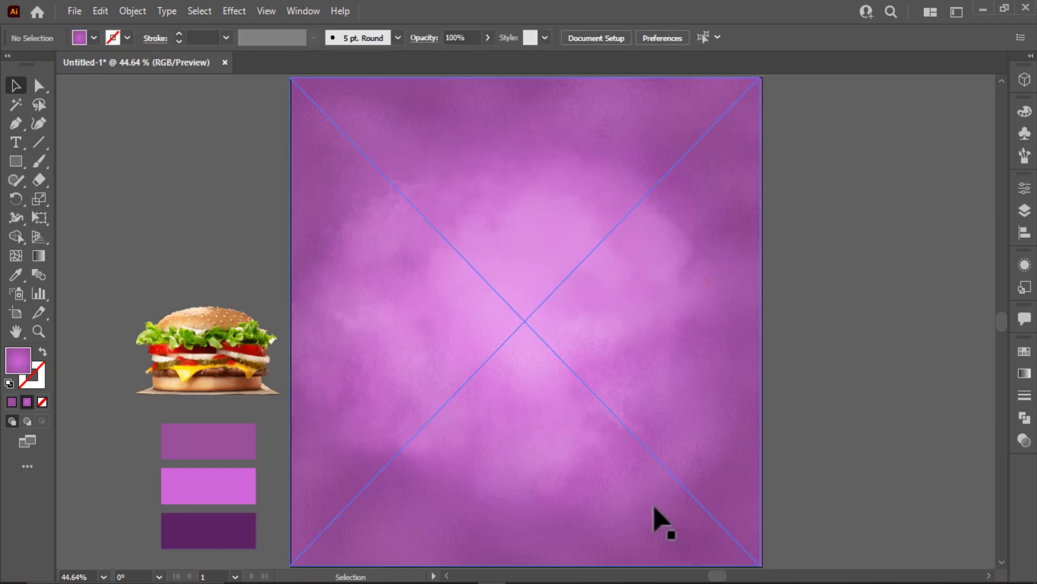
With the Pen tool, start the shape at the bottom-left corner and partway up the left edge.
{"action": "left_click", "coordinate": [18, 120]}
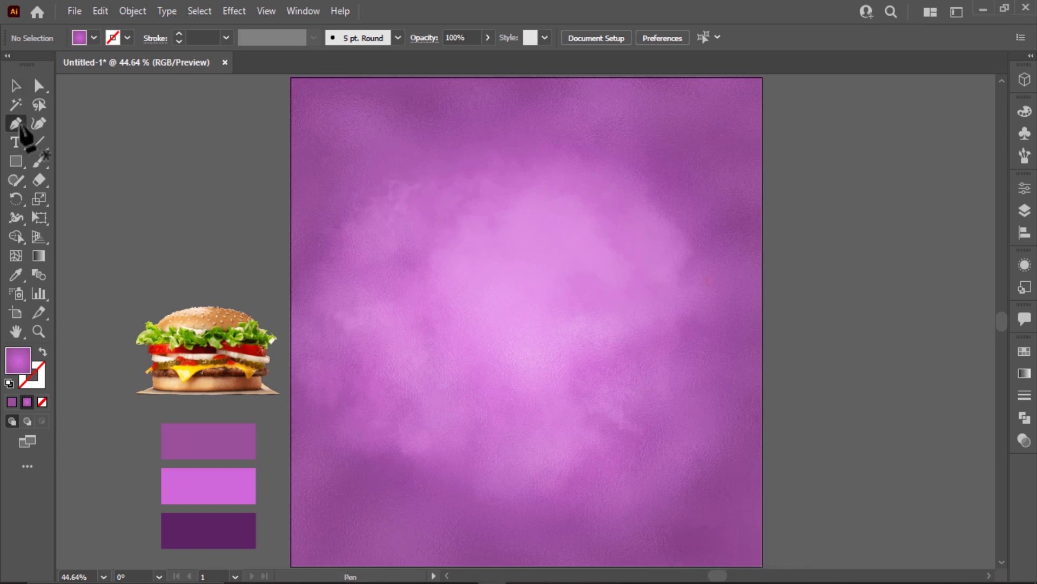
{"action": "scroll", "coordinate": [19, 125], "scroll_direction": "down", "scroll_amount": 3}
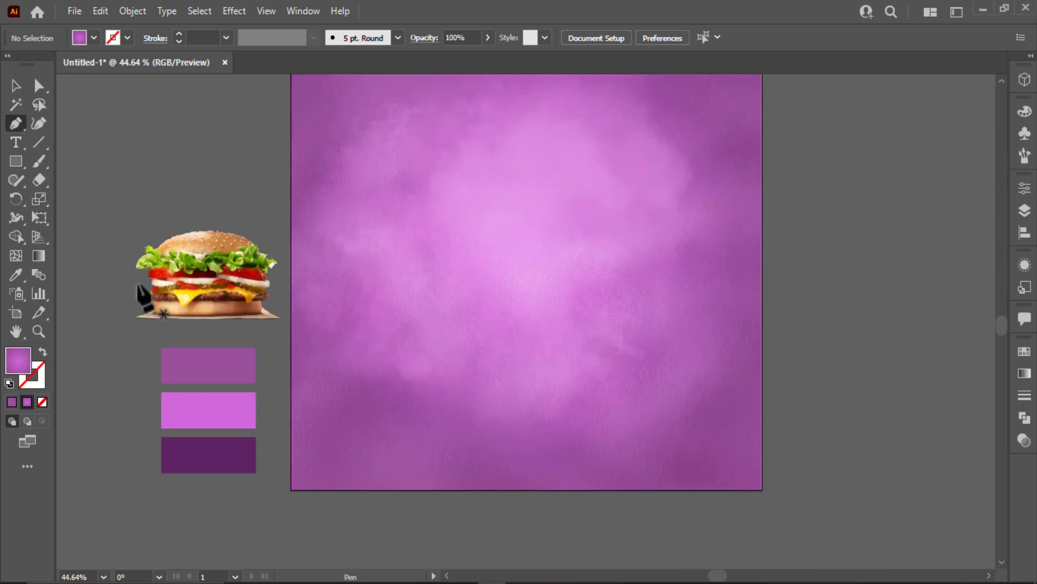
{"action": "left_click", "coordinate": [290, 489]}
{"action": "left_click", "coordinate": [295, 365]}
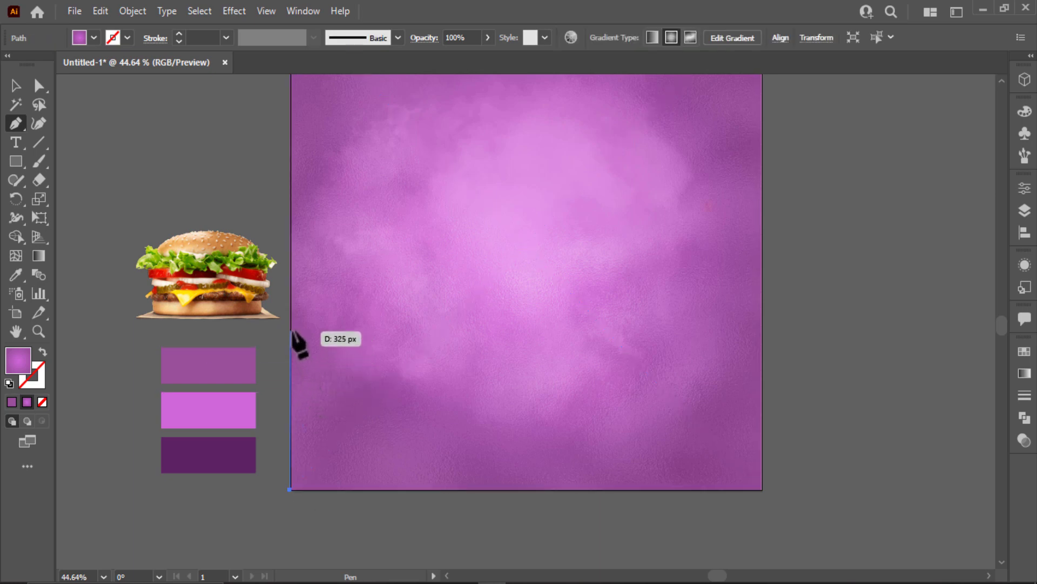
{"action": "key", "text": "ctrl+z"}
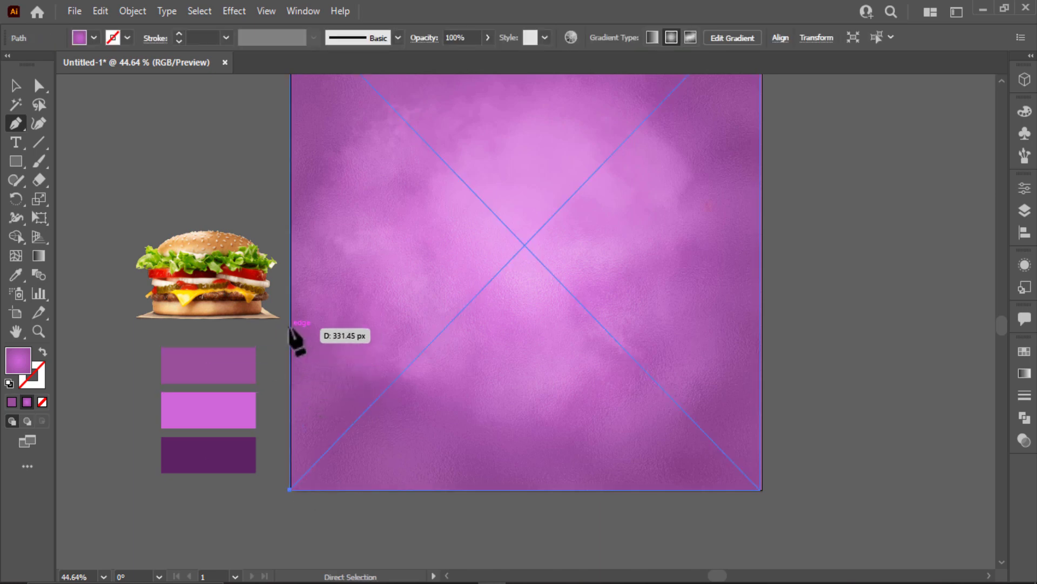
{"action": "left_click", "coordinate": [290, 326]}
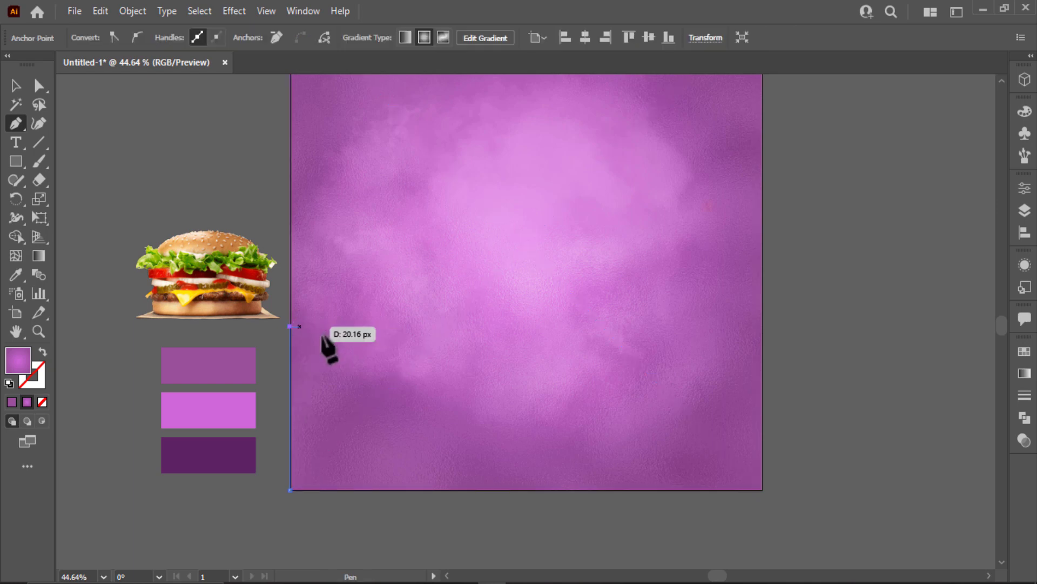
{"action": "scroll", "coordinate": [311, 362], "scroll_direction": "up", "scroll_amount": 2}
{"action": "scroll", "coordinate": [303, 375], "scroll_direction": "up", "scroll_amount": 2}
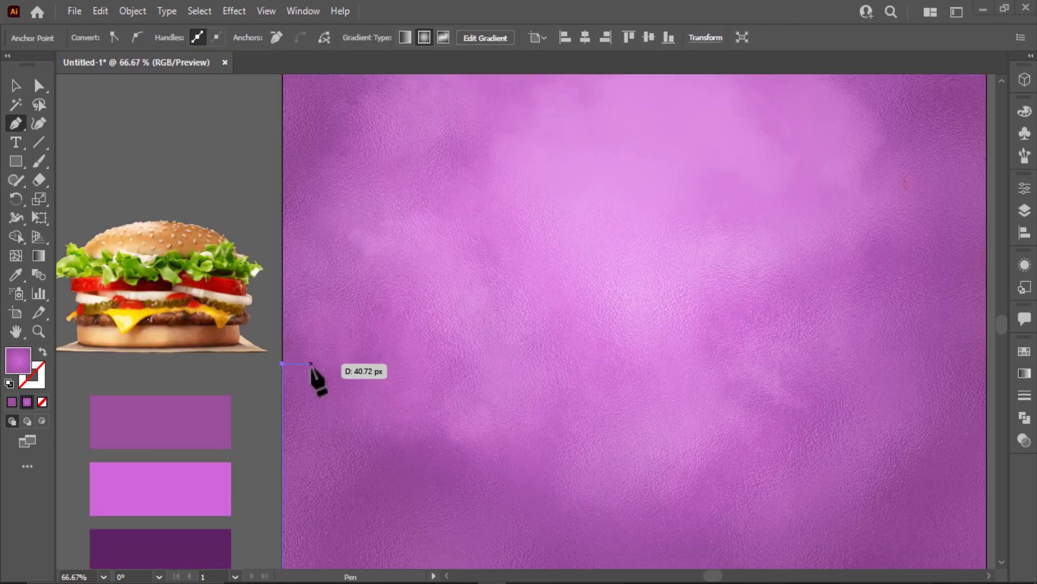
{"action": "key", "text": "ctrl"}
Place zigzag points forming the torn edge across the left half of the artboard.
{"action": "left_click", "coordinate": [299, 374]}
{"action": "left_click", "coordinate": [304, 379]}
{"action": "left_click", "coordinate": [304, 371]}
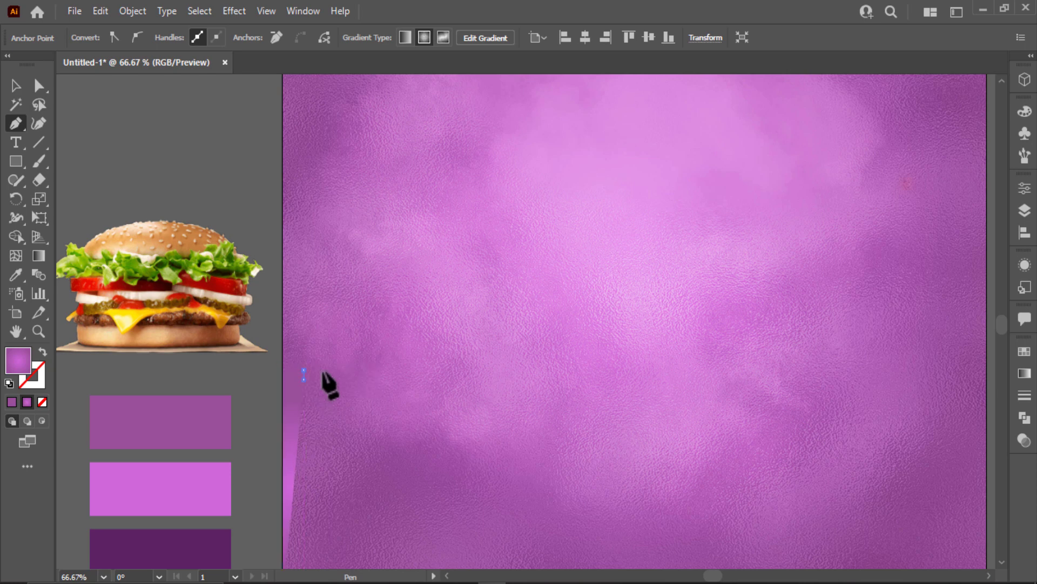
{"action": "left_click", "coordinate": [324, 369]}
{"action": "left_click", "coordinate": [341, 376]}
{"action": "left_click", "coordinate": [341, 366]}
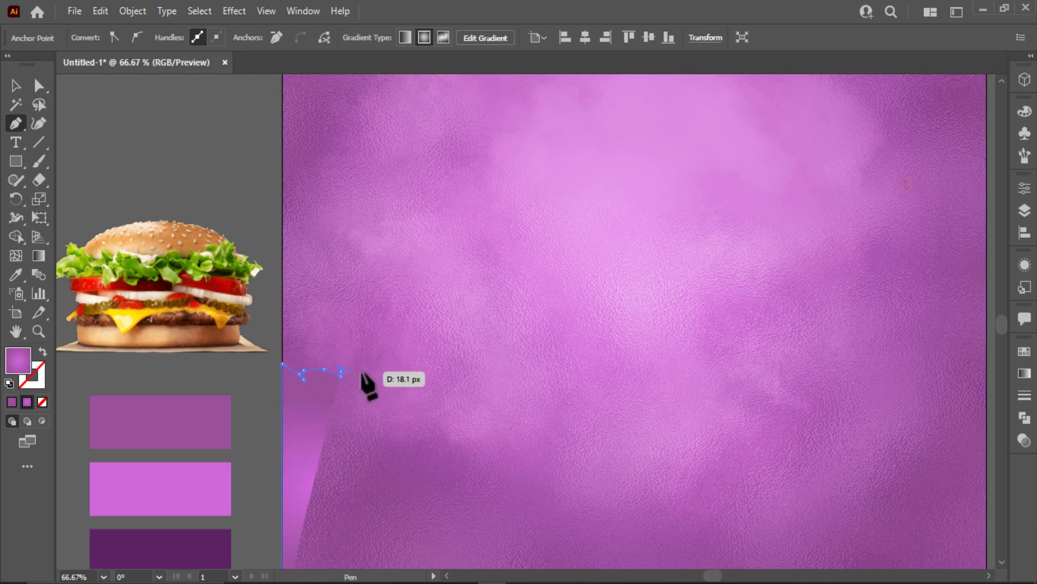
{"action": "left_click", "coordinate": [403, 368]}
{"action": "left_click", "coordinate": [414, 363]}
{"action": "left_click", "coordinate": [425, 374]}
{"action": "left_click", "coordinate": [444, 365]}
{"action": "left_click", "coordinate": [464, 369]}
{"action": "left_click", "coordinate": [473, 373]}
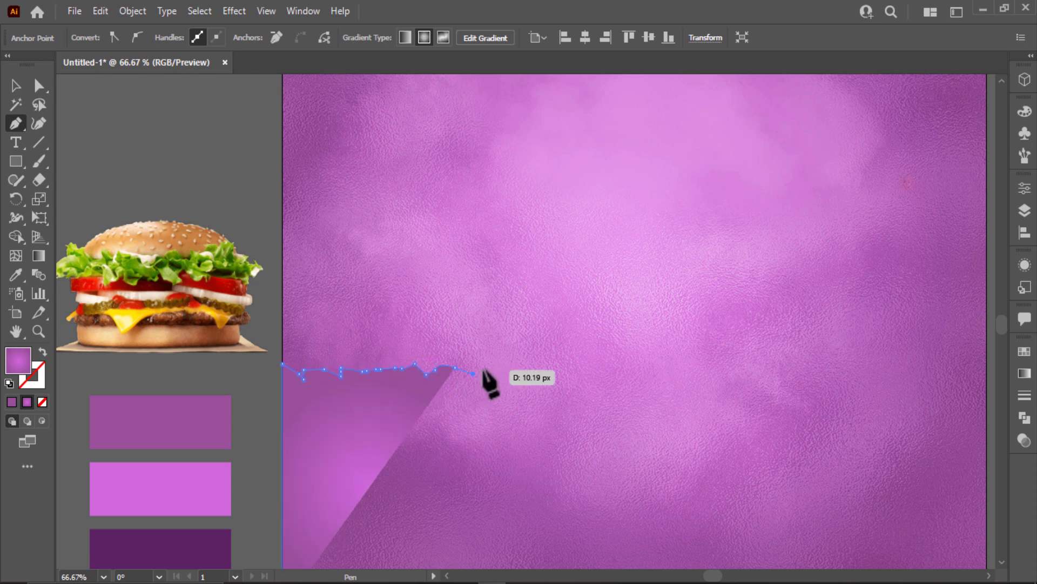
{"action": "left_click", "coordinate": [480, 371]}
{"action": "left_click", "coordinate": [489, 364]}
{"action": "left_click", "coordinate": [503, 364]}
{"action": "left_click", "coordinate": [517, 371]}
{"action": "left_click", "coordinate": [568, 373]}
{"action": "left_click", "coordinate": [607, 370]}
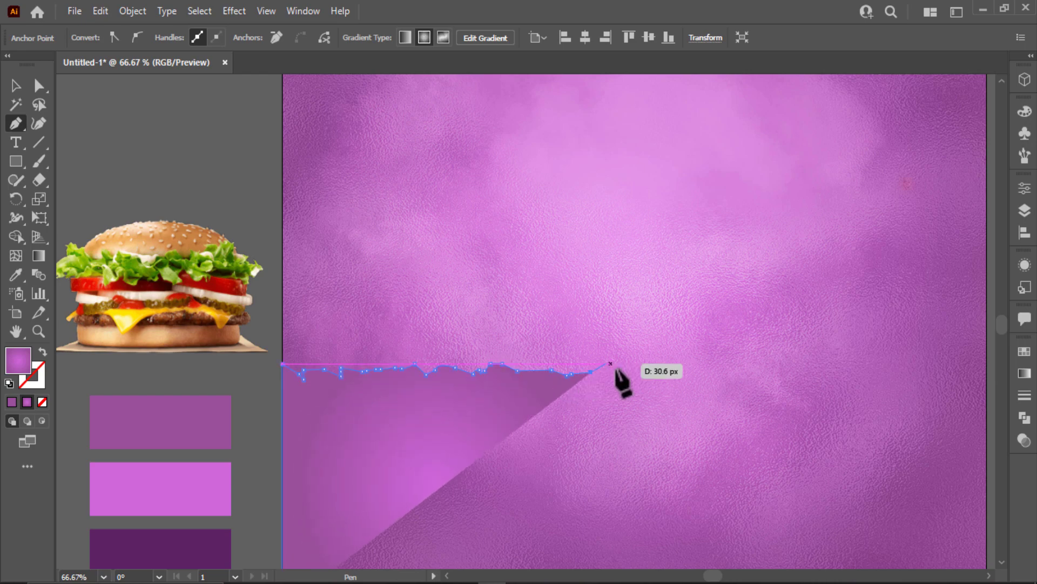
{"action": "left_click", "coordinate": [632, 366]}
{"action": "left_click", "coordinate": [651, 374]}
{"action": "left_click", "coordinate": [661, 371]}
{"action": "left_click", "coordinate": [675, 365]}
{"action": "left_click", "coordinate": [691, 368]}
Continue the jagged torn edge across to the artboard's right side.
{"action": "scroll", "coordinate": [695, 378], "scroll_direction": "down", "scroll_amount": 1}
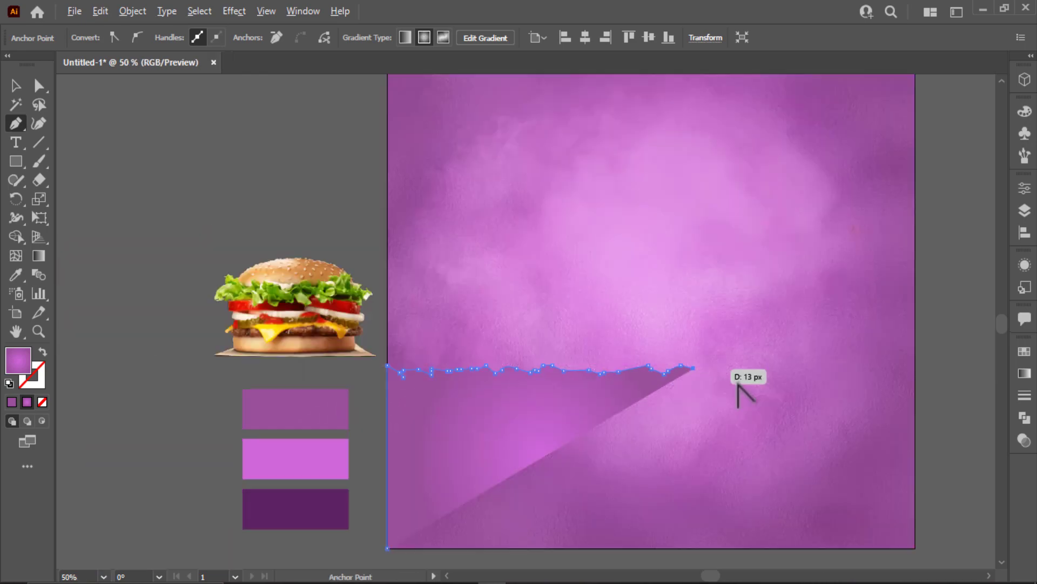
{"action": "left_click_drag", "start_coordinate": [741, 389], "coordinate": [621, 386]}
{"action": "left_click", "coordinate": [588, 375]}
{"action": "left_click", "coordinate": [603, 364]}
{"action": "left_click", "coordinate": [616, 370]}
{"action": "left_click", "coordinate": [623, 370]}
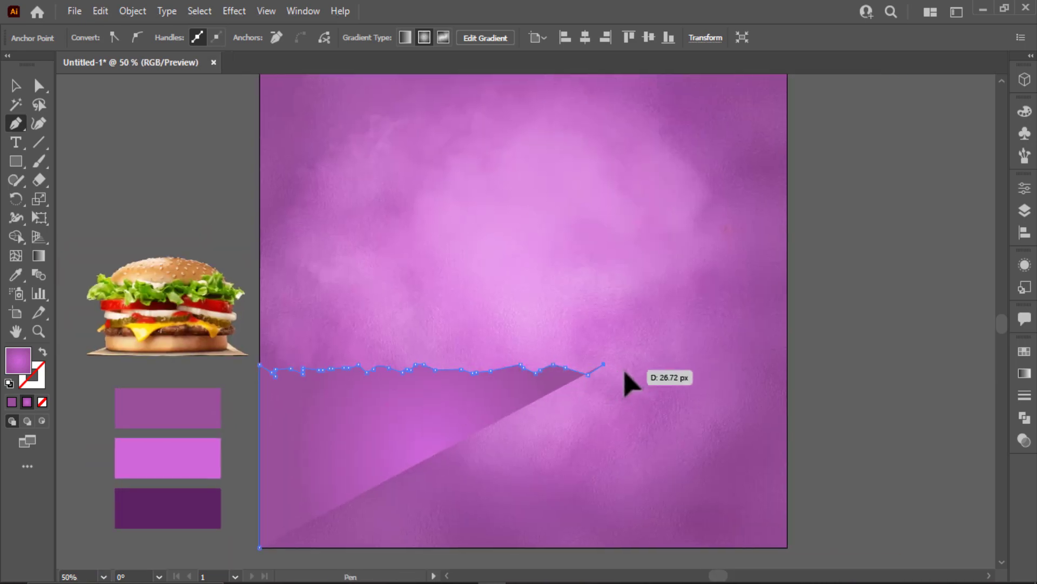
{"action": "left_click", "coordinate": [638, 370]}
{"action": "left_click", "coordinate": [646, 364]}
{"action": "left_click", "coordinate": [657, 367]}
{"action": "left_click", "coordinate": [667, 368]}
{"action": "left_click", "coordinate": [679, 365]}
{"action": "left_click", "coordinate": [692, 372]}
{"action": "left_click", "coordinate": [725, 375]}
{"action": "left_click", "coordinate": [729, 367]}
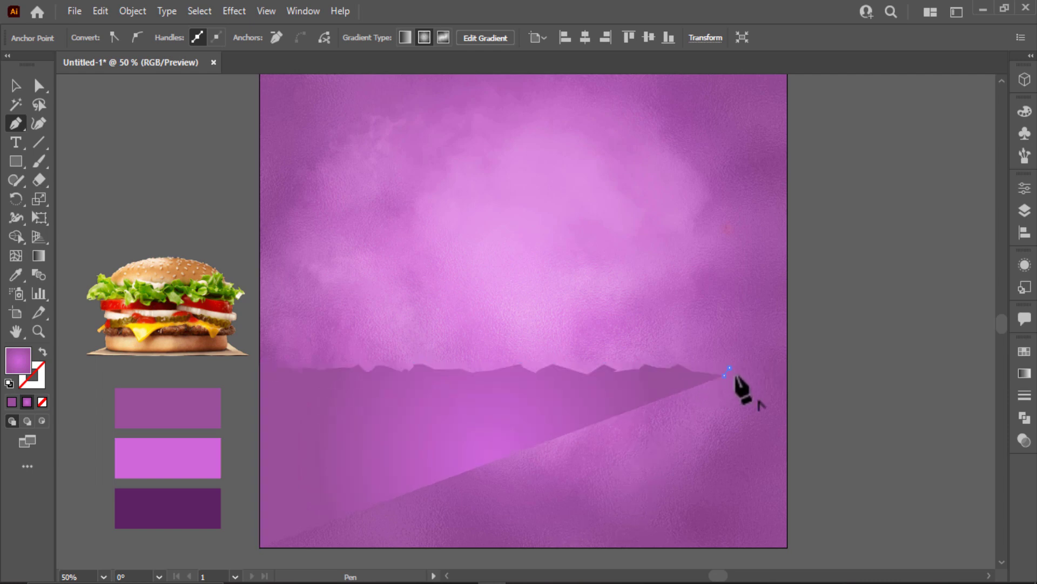
{"action": "left_click", "coordinate": [746, 373]}
{"action": "left_click", "coordinate": [756, 376]}
{"action": "left_click", "coordinate": [768, 373]}
{"action": "left_click", "coordinate": [775, 374]}
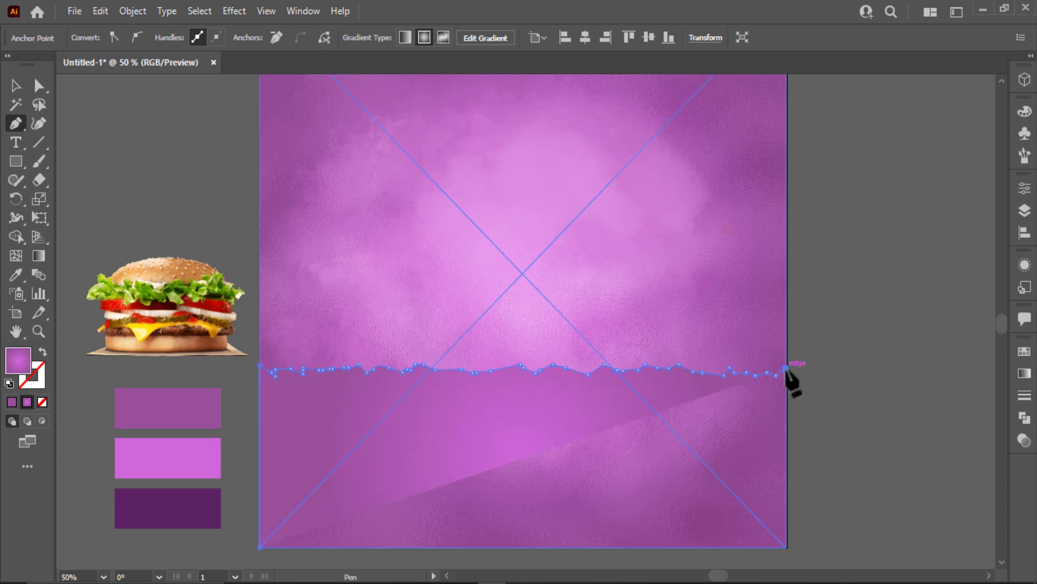
Close the torn shape through the right edge and both bottom corners.
{"action": "left_click", "coordinate": [788, 365]}
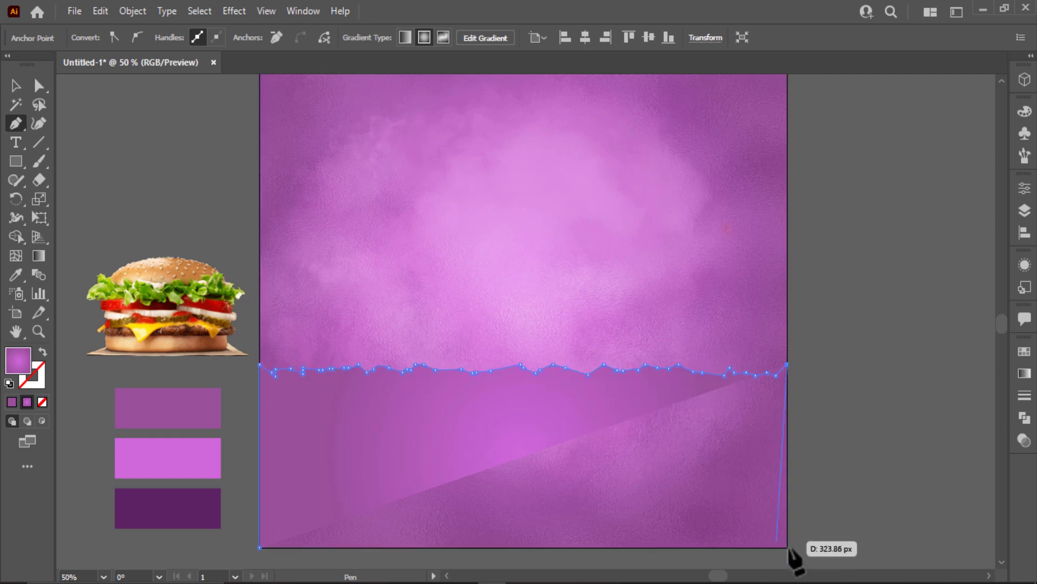
{"action": "left_click", "coordinate": [787, 546]}
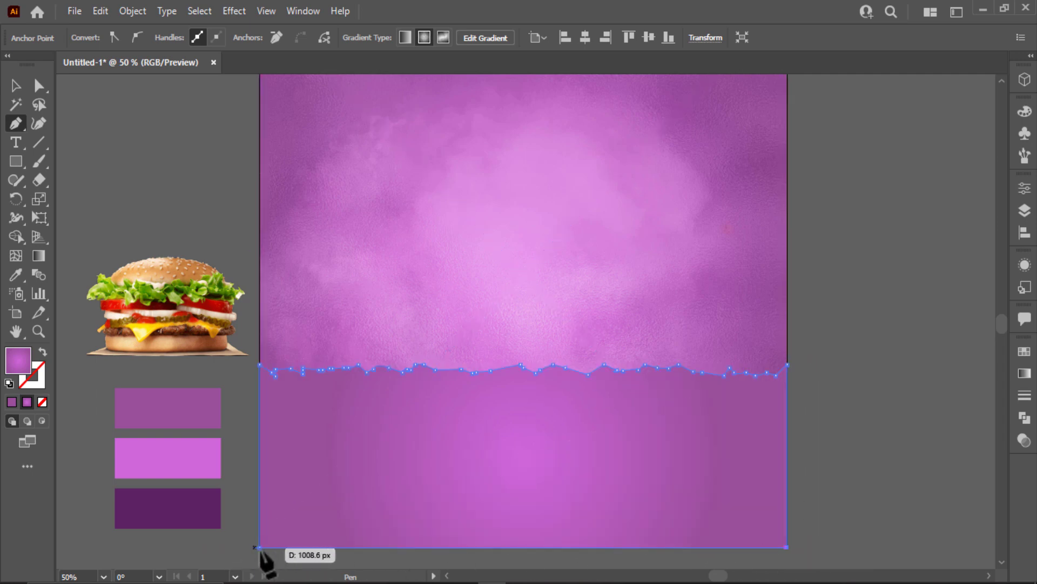
{"action": "left_click", "coordinate": [260, 547]}
Fill the torn shape with white, deselect it, and fit the artboard in view.
{"action": "left_click", "coordinate": [11, 88]}
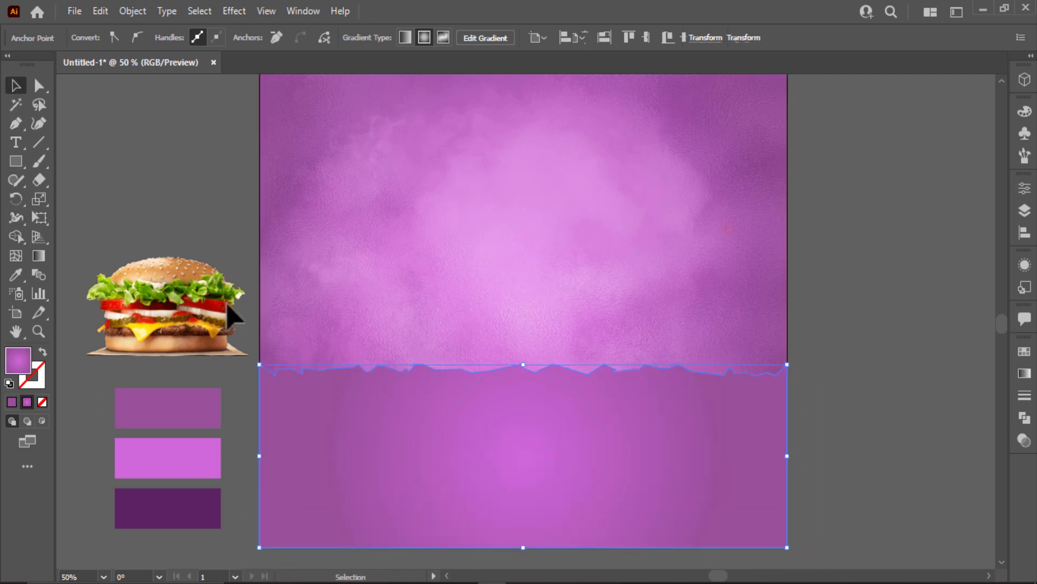
{"action": "left_click", "coordinate": [31, 69]}
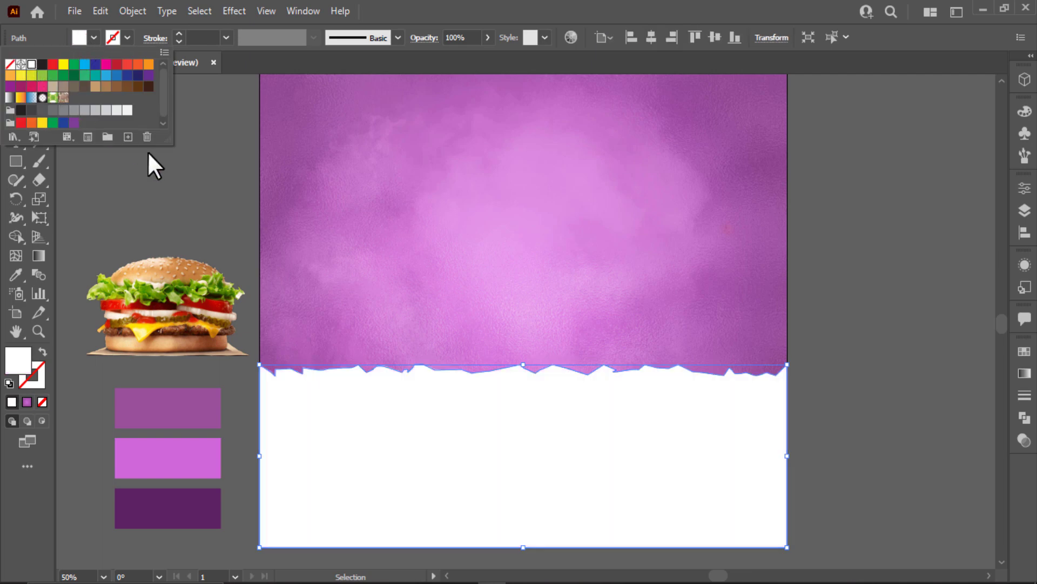
{"action": "left_click", "coordinate": [824, 474]}
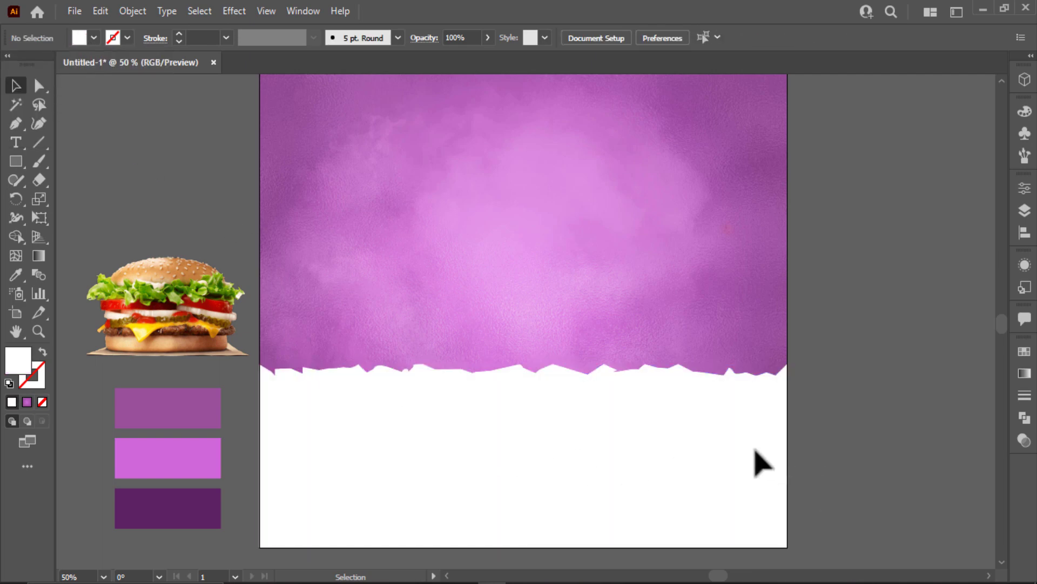
{"action": "key", "text": "ctrl+0"}
Bring the burger image to the front and place it over the white area.
{"action": "right_click", "coordinate": [192, 381]}
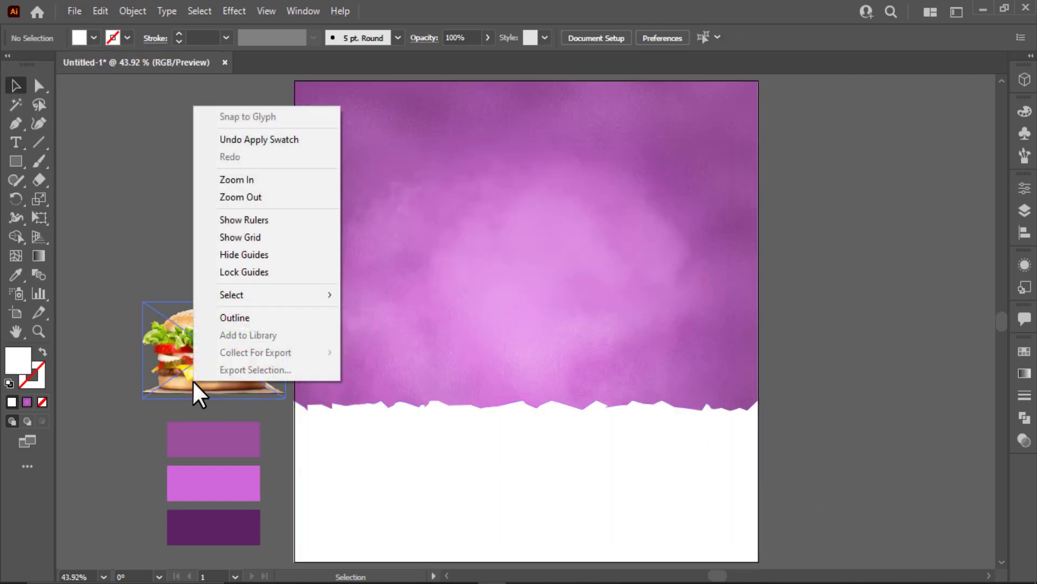
{"action": "right_click", "coordinate": [160, 325]}
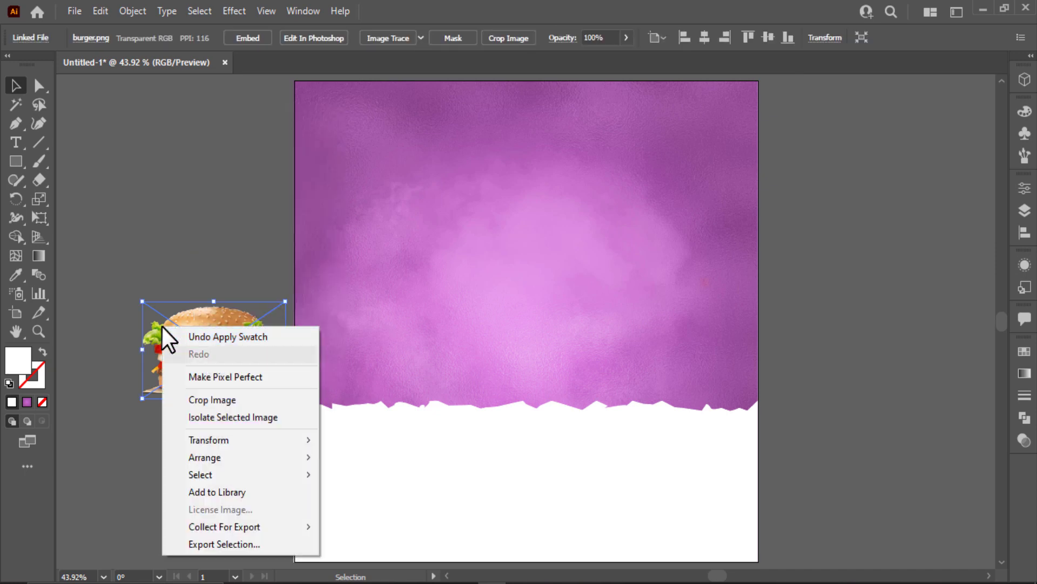
{"action": "mouse_move", "coordinate": [290, 458]}
{"action": "left_click", "coordinate": [369, 457]}
{"action": "left_click_drag", "start_coordinate": [227, 392], "coordinate": [736, 528]}
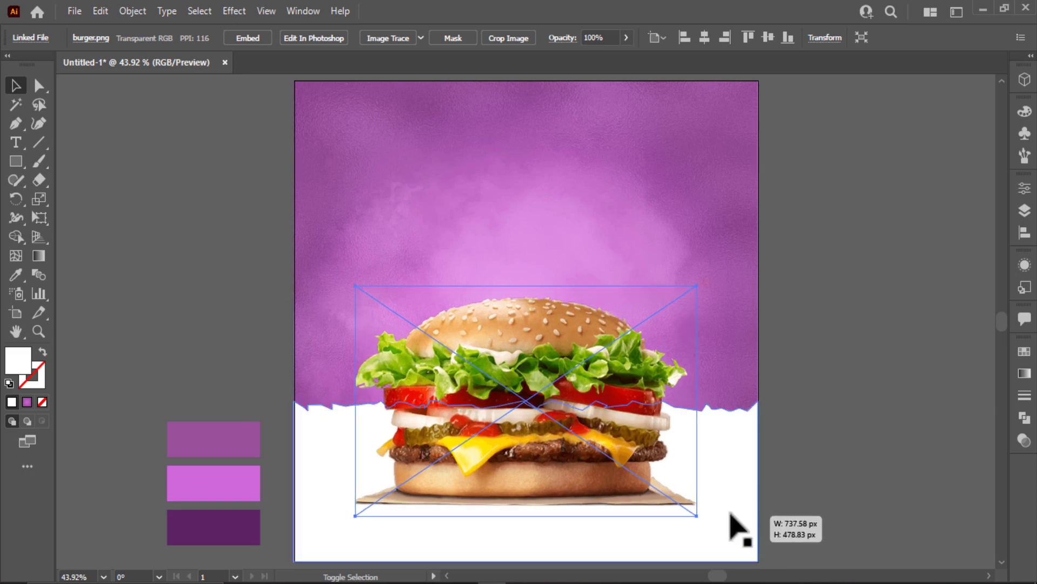
Enlarge the burger photo and nudge it slightly upward.
{"action": "left_click_drag", "start_coordinate": [572, 475], "coordinate": [578, 449]}
{"action": "left_click_drag", "start_coordinate": [703, 488], "coordinate": [732, 504]}
{"action": "left_click", "coordinate": [827, 477]}
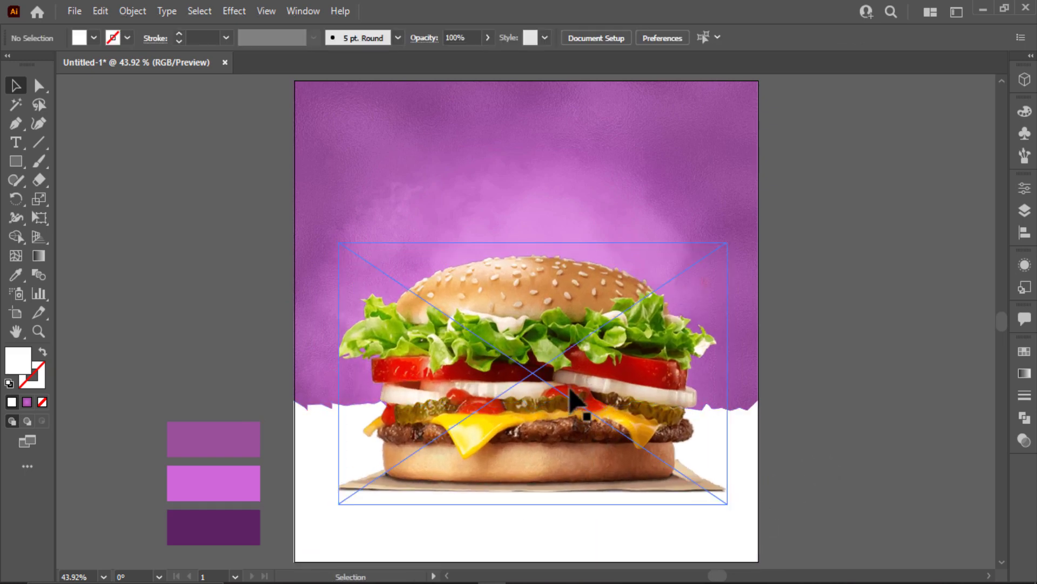
{"action": "left_click_drag", "start_coordinate": [573, 398], "coordinate": [573, 389]}
Apply a Roughen effect of 5 px Absolute size with reduced detail to the white torn shape.
{"action": "left_click", "coordinate": [973, 401]}
{"action": "left_click", "coordinate": [746, 433]}
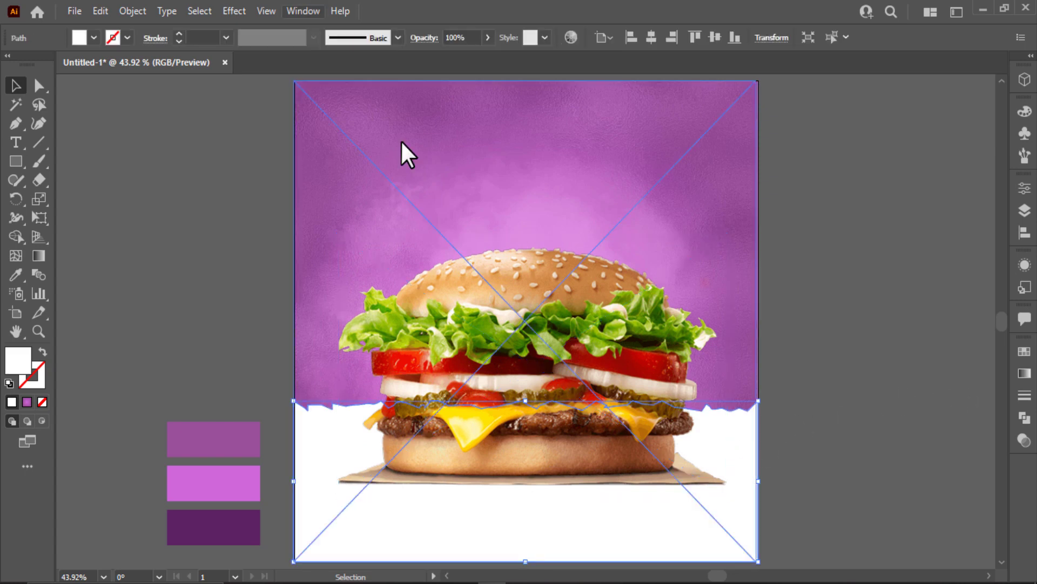
{"action": "key", "text": "alt+c"}
{"action": "key", "text": "Down"}
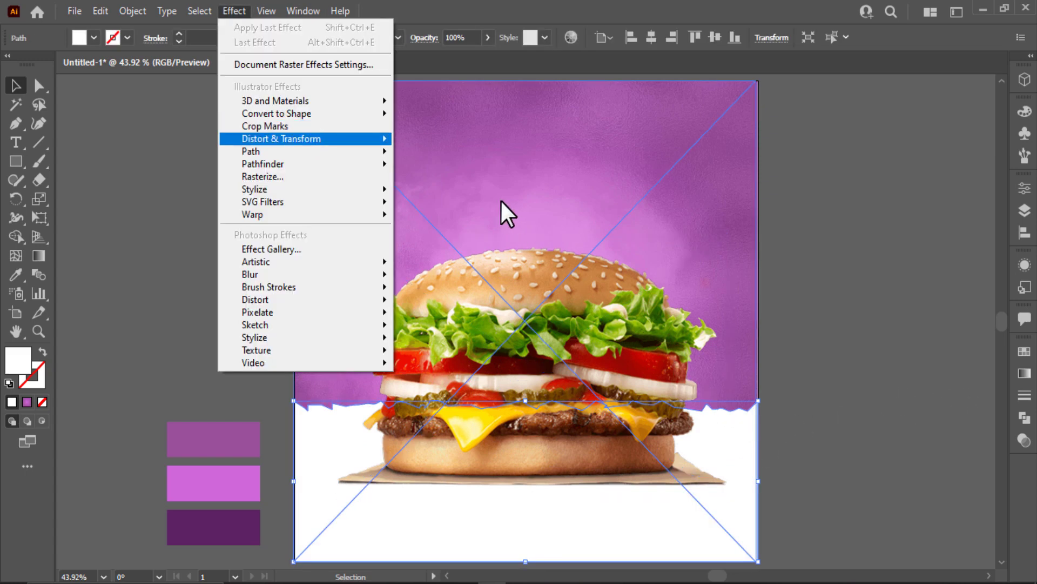
{"action": "key", "text": "Right"}
{"action": "key", "text": "Down"}
{"action": "key", "text": "Down"}
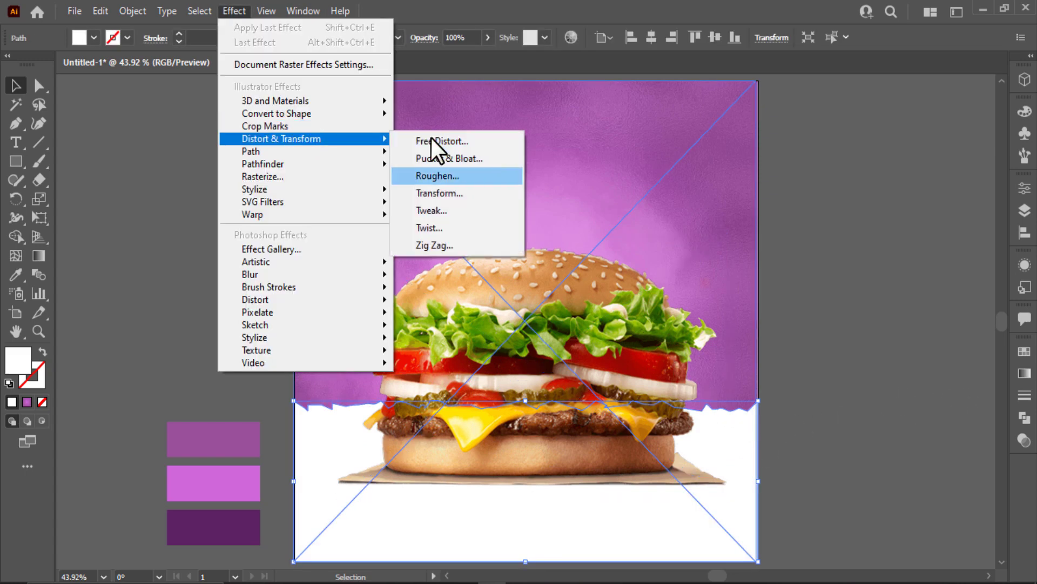
{"action": "left_click", "coordinate": [460, 175]}
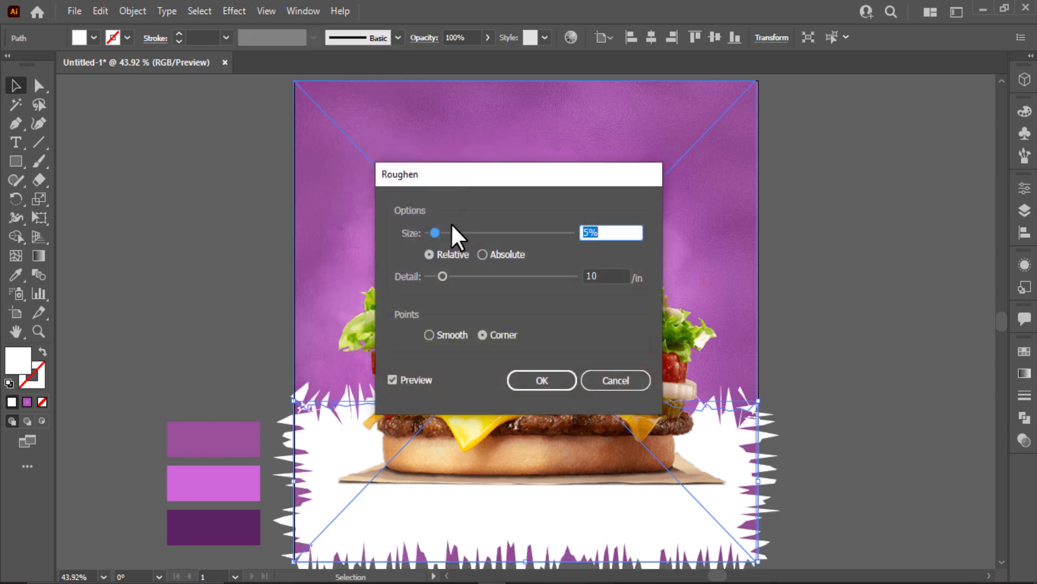
{"action": "left_click_drag", "start_coordinate": [440, 270], "coordinate": [425, 274]}
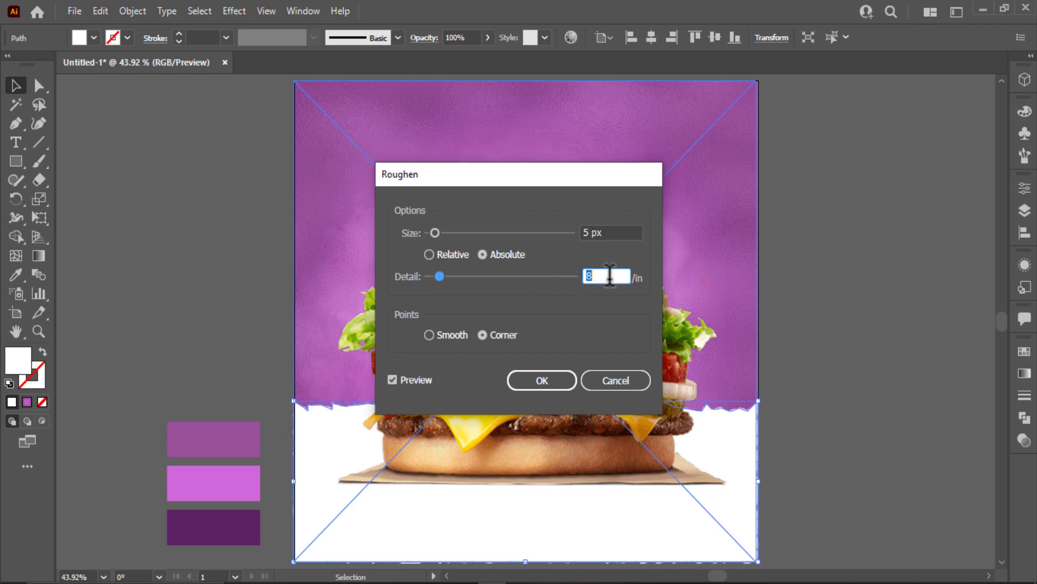
{"action": "left_click", "coordinate": [562, 373]}
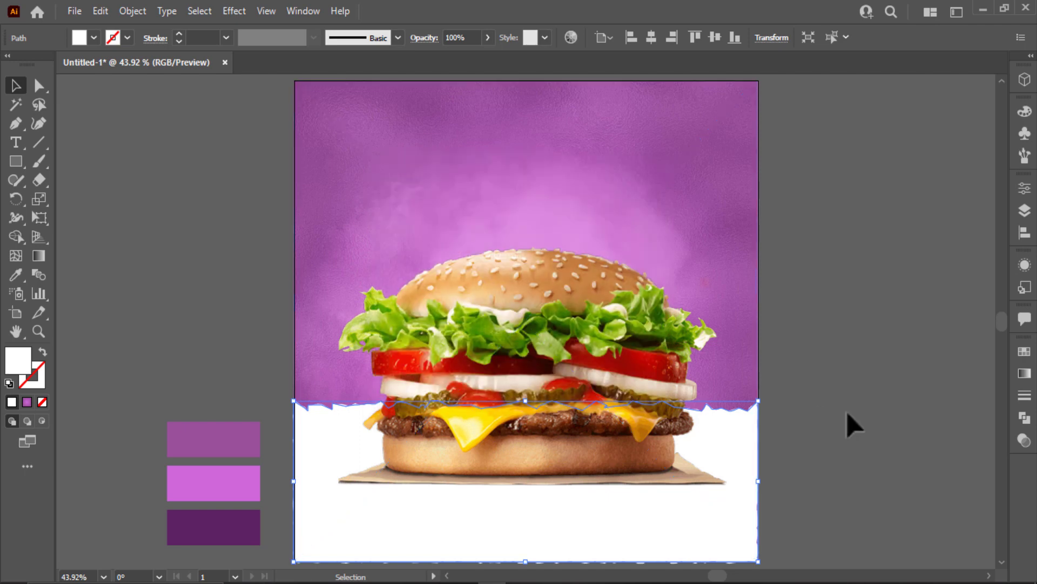
{"action": "left_click", "coordinate": [847, 413]}
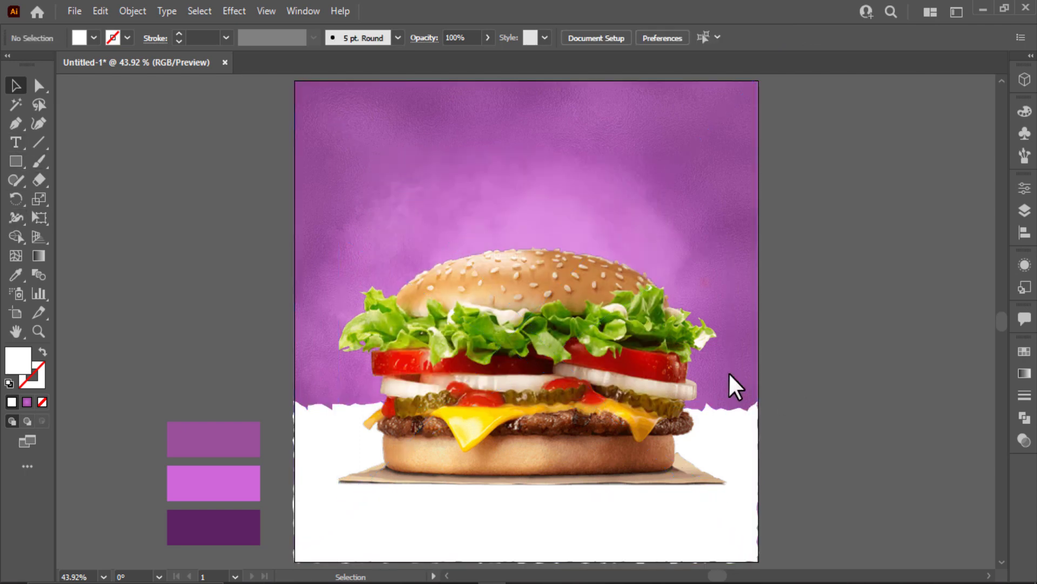
Type 'Special' beside the artboard and scale it to about 63 pt.
{"action": "left_click", "coordinate": [15, 142]}
{"action": "key", "text": "space"}
{"action": "left_click_drag", "start_coordinate": [782, 273], "coordinate": [632, 260]}
{"action": "left_click", "coordinate": [724, 169]}
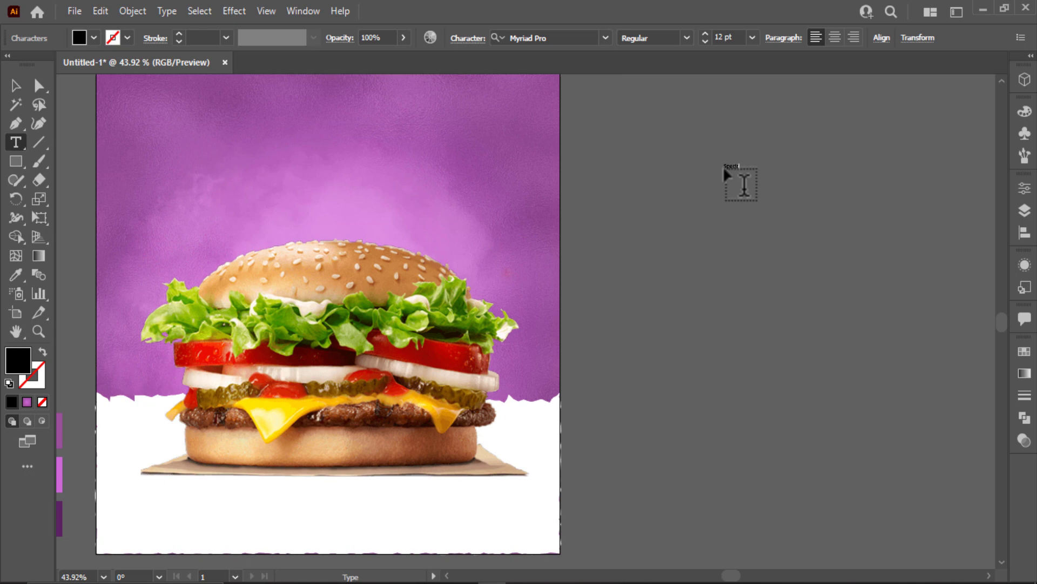
{"action": "left_click", "coordinate": [16, 86]}
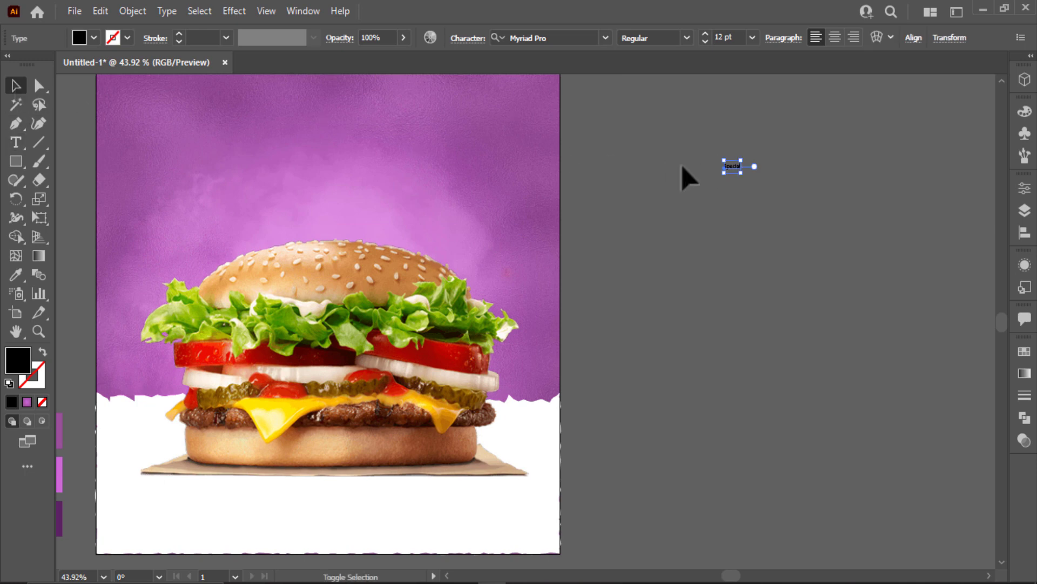
{"action": "left_click_drag", "start_coordinate": [741, 173], "coordinate": [766, 220]}
{"action": "left_click", "coordinate": [838, 197]}
Duplicate Special below and retype the copy as 'Hot & Spicy'.
{"action": "key", "text": "t"}
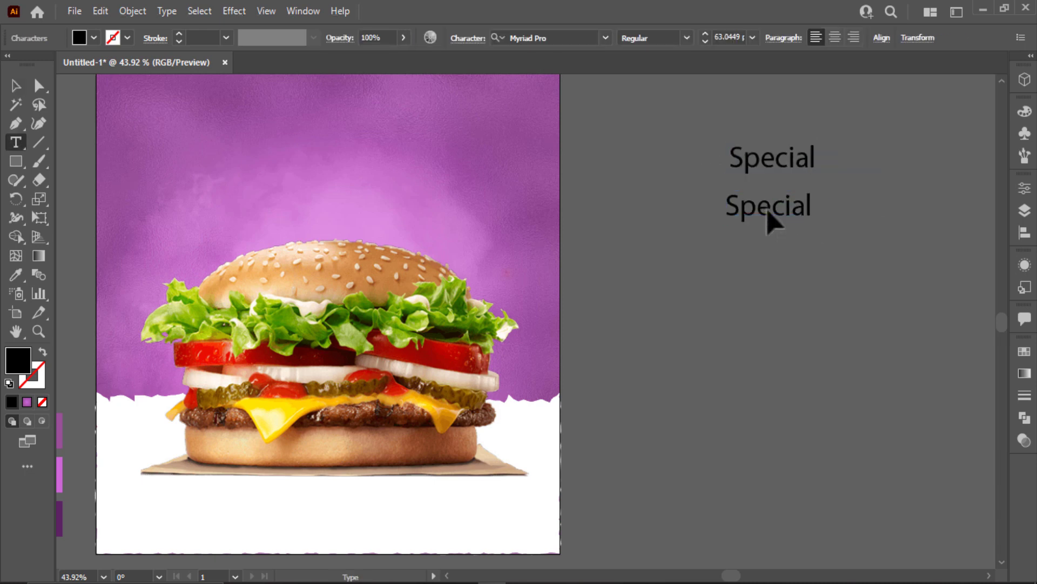
{"action": "double_click", "coordinate": [774, 219]}
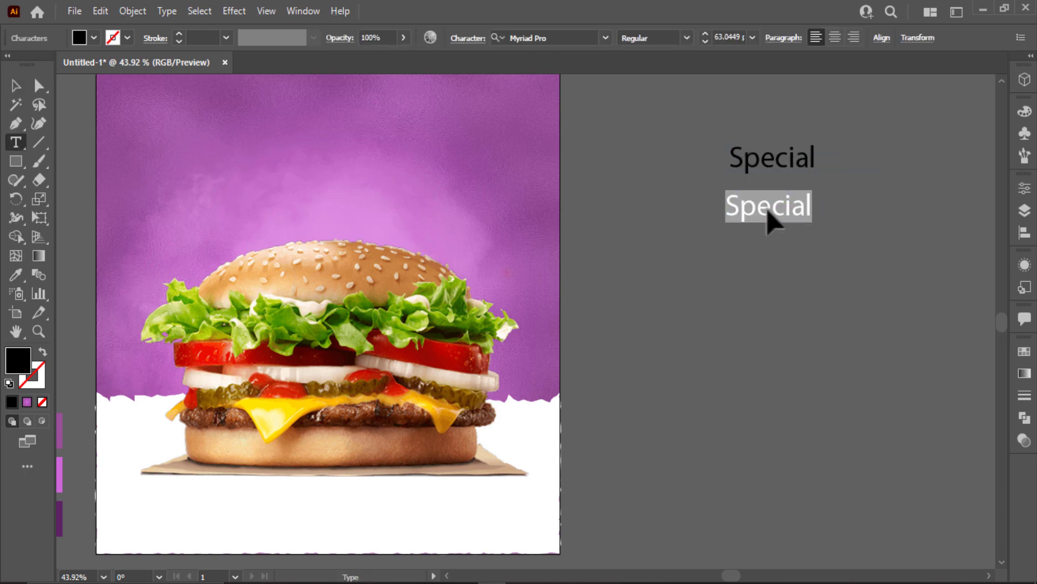
{"action": "type", "text": "Hot & Spicy"}
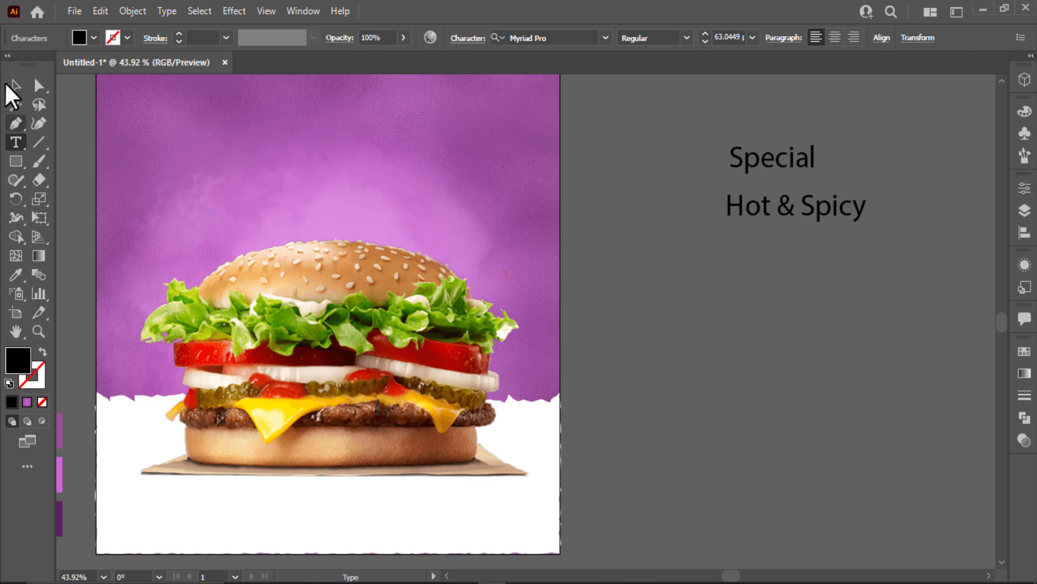
{"action": "left_click", "coordinate": [15, 86]}
Copy Special further down, retype it as 'Burger', and select it.
{"action": "left_click", "coordinate": [739, 188]}
{"action": "left_click_drag", "start_coordinate": [781, 168], "coordinate": [760, 292]}
{"action": "double_click", "coordinate": [760, 293]}
{"action": "type", "text": "Burger"}
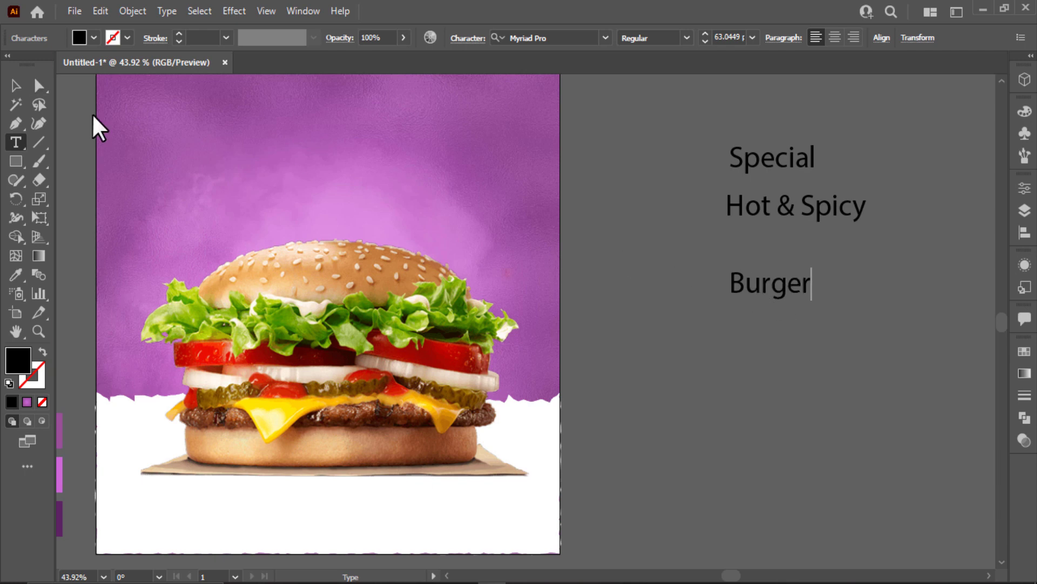
{"action": "key", "text": "Escape"}
{"action": "left_click", "coordinate": [764, 297]}
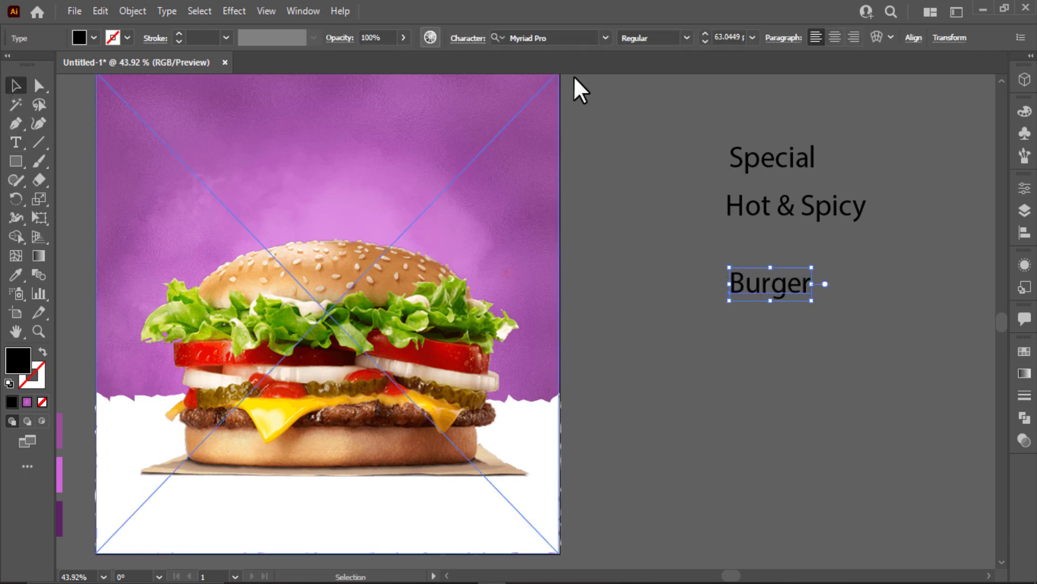
{"action": "left_click", "coordinate": [556, 38]}
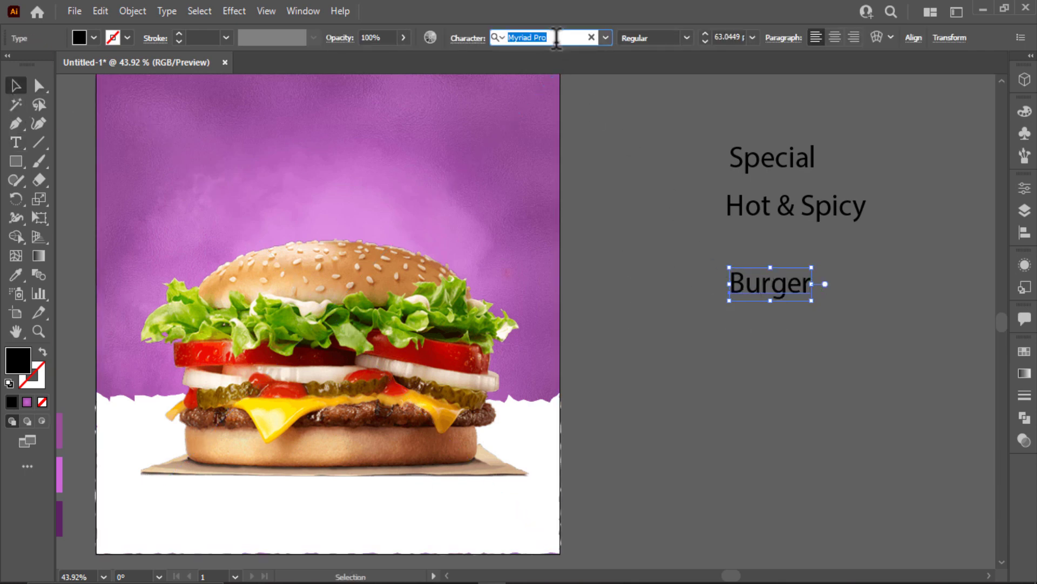
Set Burger to Dopestyle, Special to Badcats Regular, and Hot & Spicy to Hey August.
{"action": "type", "text": "dop"}
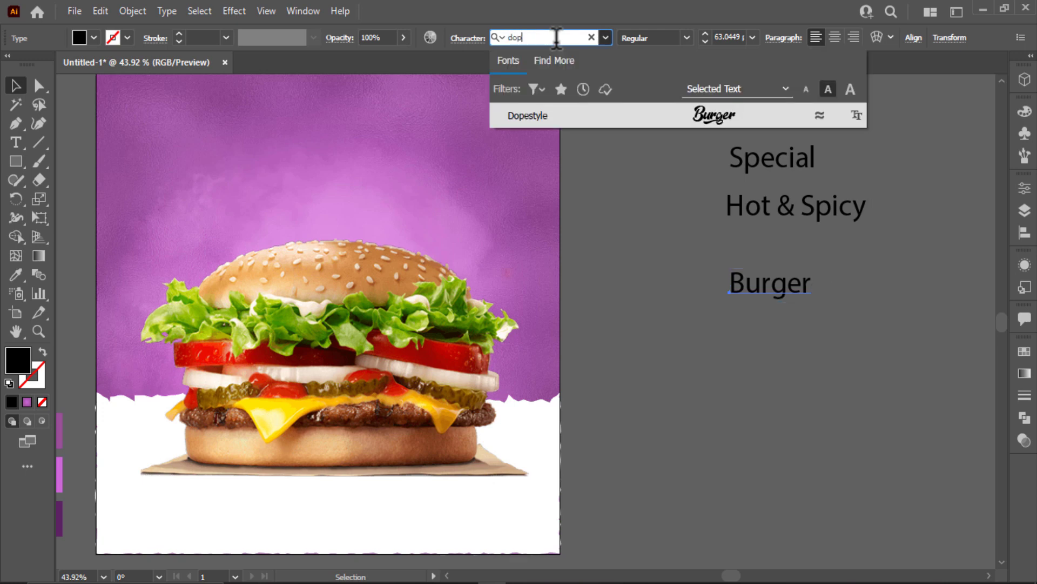
{"action": "left_click", "coordinate": [747, 120]}
{"action": "left_click_drag", "start_coordinate": [775, 176], "coordinate": [543, 46]}
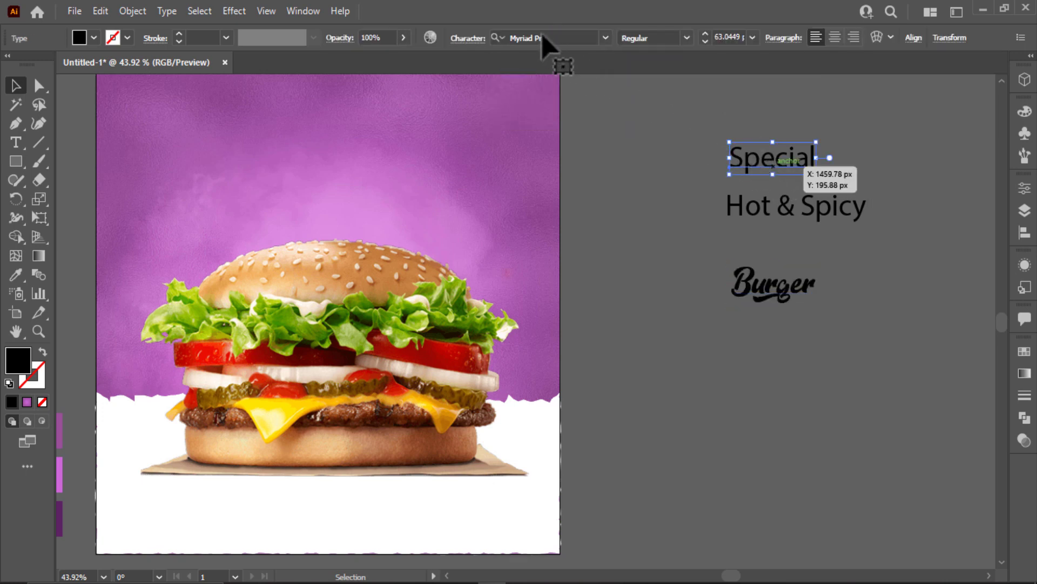
{"action": "left_click", "coordinate": [540, 37]}
{"action": "type", "text": "bad"}
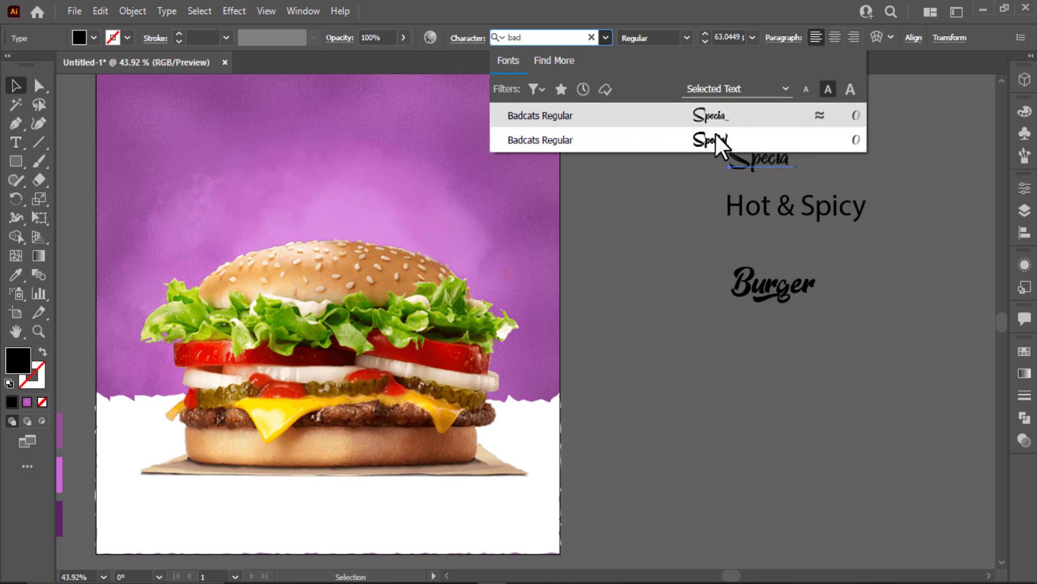
{"action": "left_click", "coordinate": [715, 132]}
{"action": "left_click", "coordinate": [799, 209]}
{"action": "left_click", "coordinate": [571, 36]}
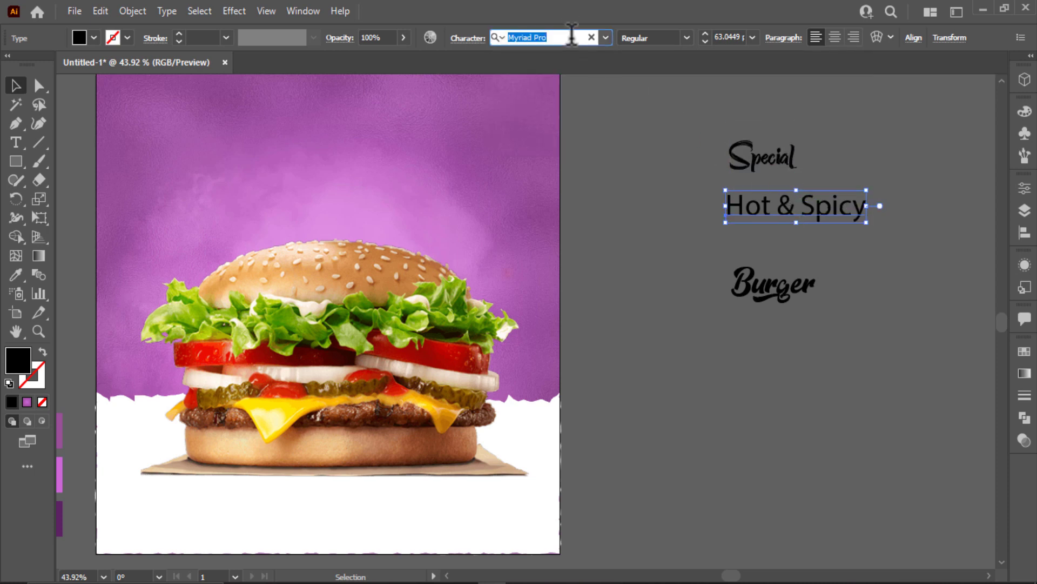
{"action": "type", "text": "hey"}
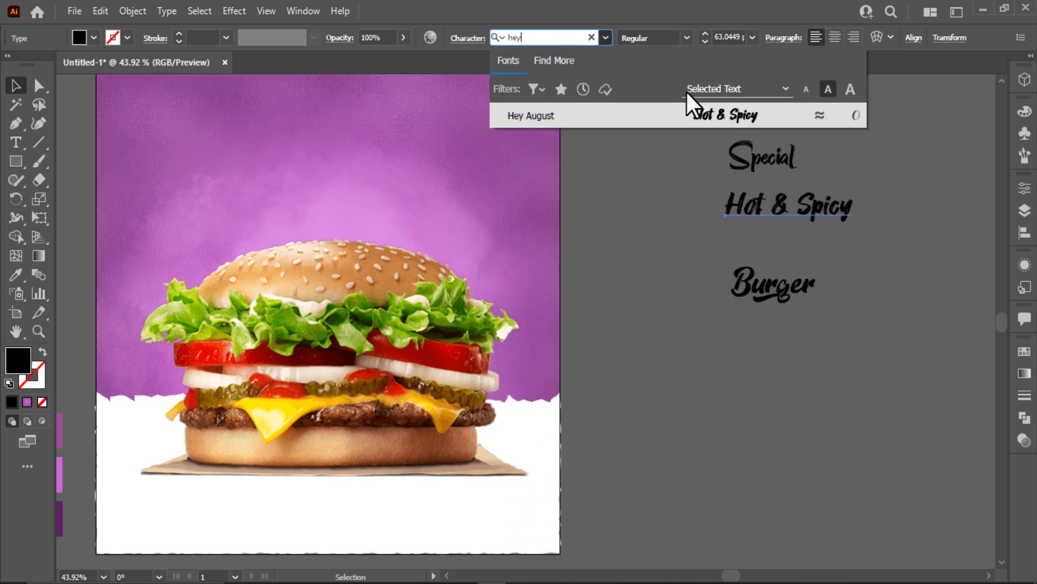
{"action": "left_click", "coordinate": [724, 115]}
Resize and stack Special, Hot & Spicy and an enlarged Burger into one overlapping headline.
{"action": "left_click_drag", "start_coordinate": [859, 231], "coordinate": [947, 253]}
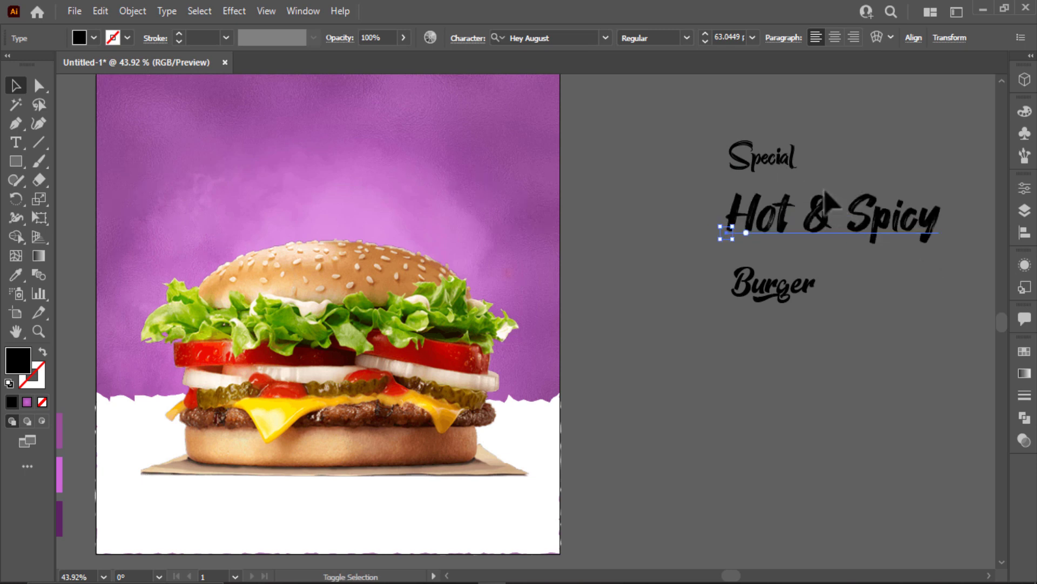
{"action": "left_click_drag", "start_coordinate": [793, 141], "coordinate": [835, 89]}
{"action": "left_click_drag", "start_coordinate": [786, 159], "coordinate": [756, 179]}
{"action": "left_click", "coordinate": [768, 285]}
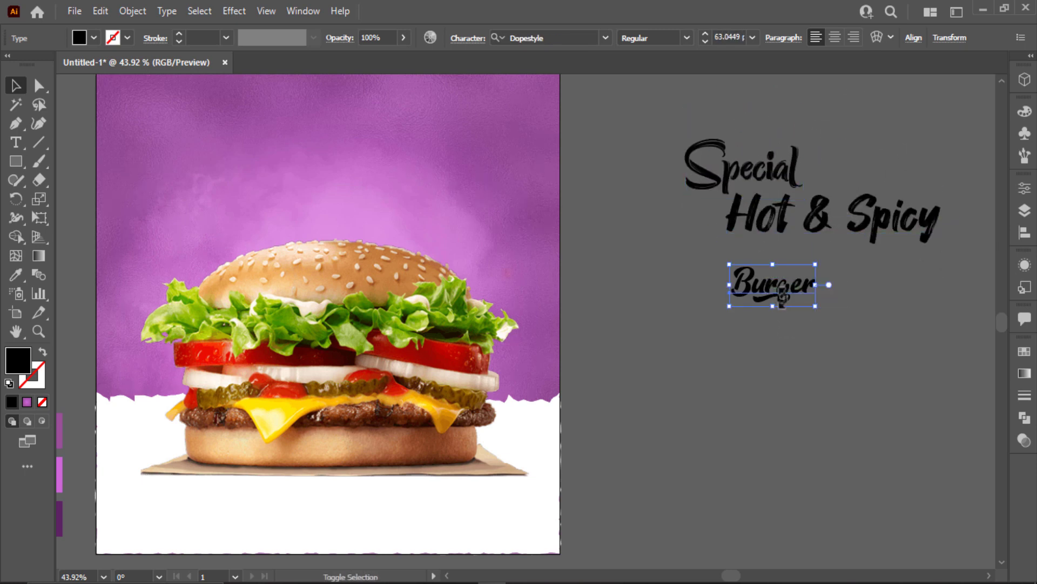
{"action": "left_click_drag", "start_coordinate": [818, 307], "coordinate": [951, 373]}
{"action": "left_click_drag", "start_coordinate": [901, 326], "coordinate": [858, 314]}
{"action": "left_click_drag", "start_coordinate": [856, 231], "coordinate": [899, 267]}
{"action": "left_click_drag", "start_coordinate": [976, 231], "coordinate": [947, 241]}
{"action": "left_click_drag", "start_coordinate": [783, 188], "coordinate": [798, 239]}
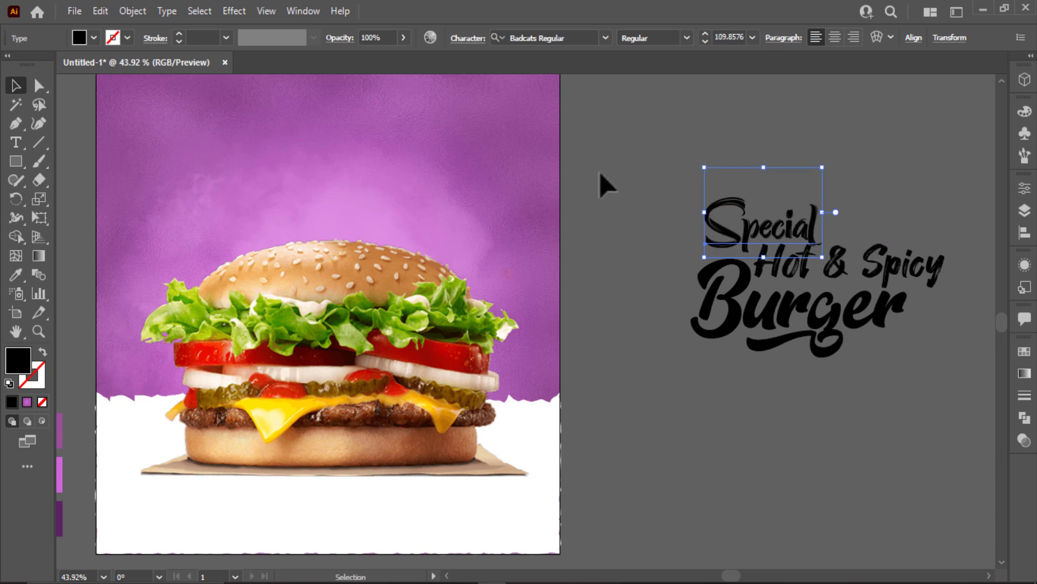
{"action": "key", "text": "ctrl+a"}
Fill the selected headline text with white from the swatches.
{"action": "left_click", "coordinate": [80, 37]}
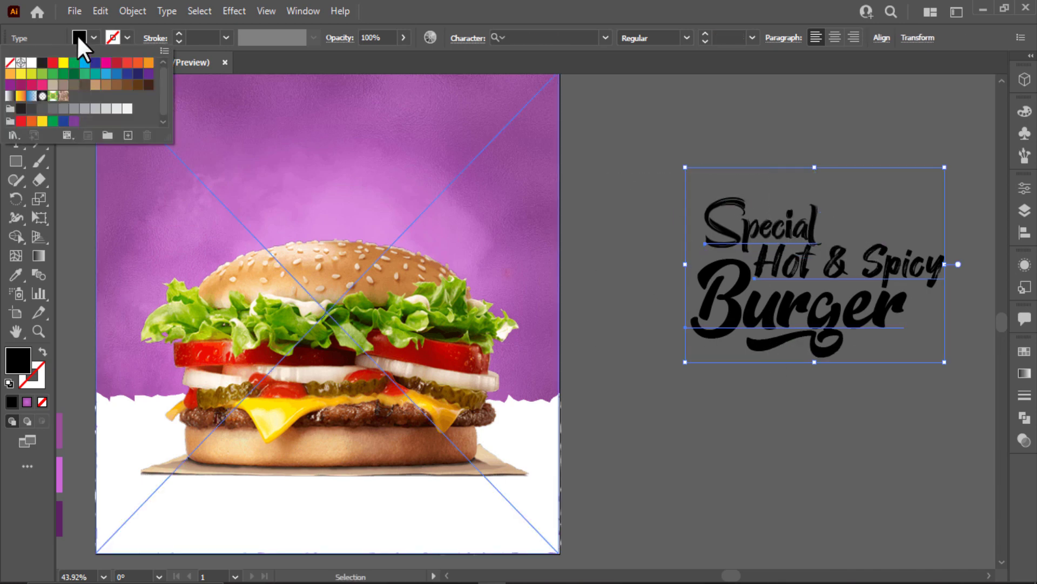
{"action": "left_click", "coordinate": [32, 63]}
{"action": "key", "text": "ctrl+0"}
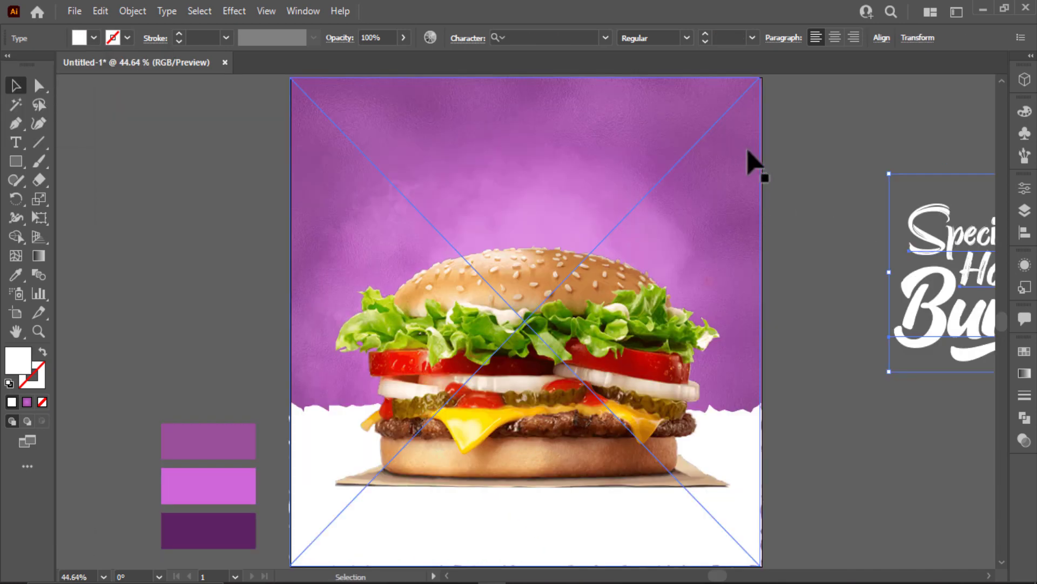
{"action": "left_click", "coordinate": [791, 173]}
Move the three headline lines to the poster's top above the burger and scale them down.
{"action": "key", "text": "ctrl+alt+2"}
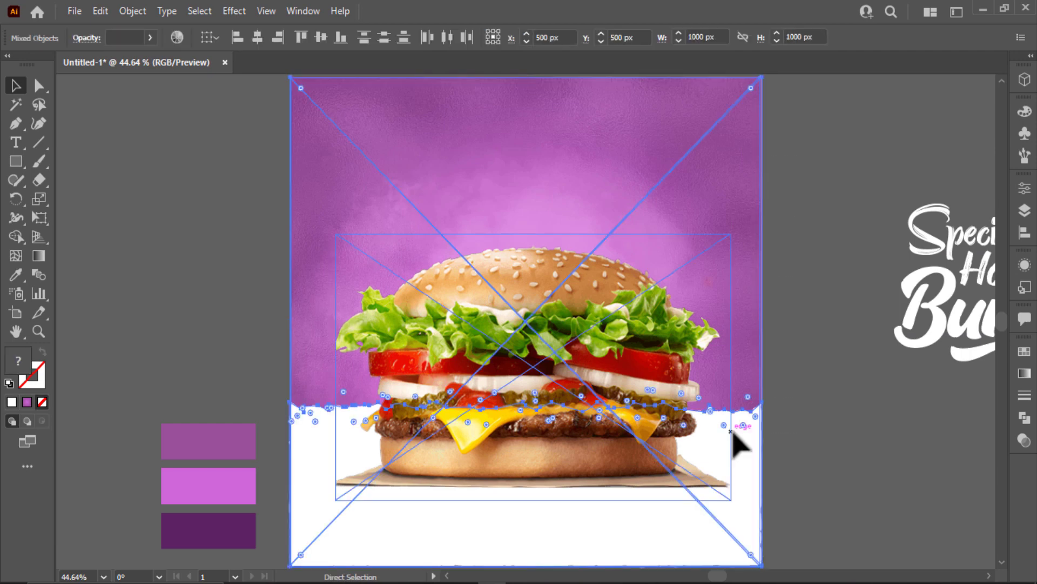
{"action": "key", "text": "ctrl+shift+a"}
{"action": "left_click_drag", "start_coordinate": [956, 343], "coordinate": [533, 227]}
{"action": "key", "text": "ctrl+z"}
{"action": "left_click_drag", "start_coordinate": [847, 165], "coordinate": [999, 384]}
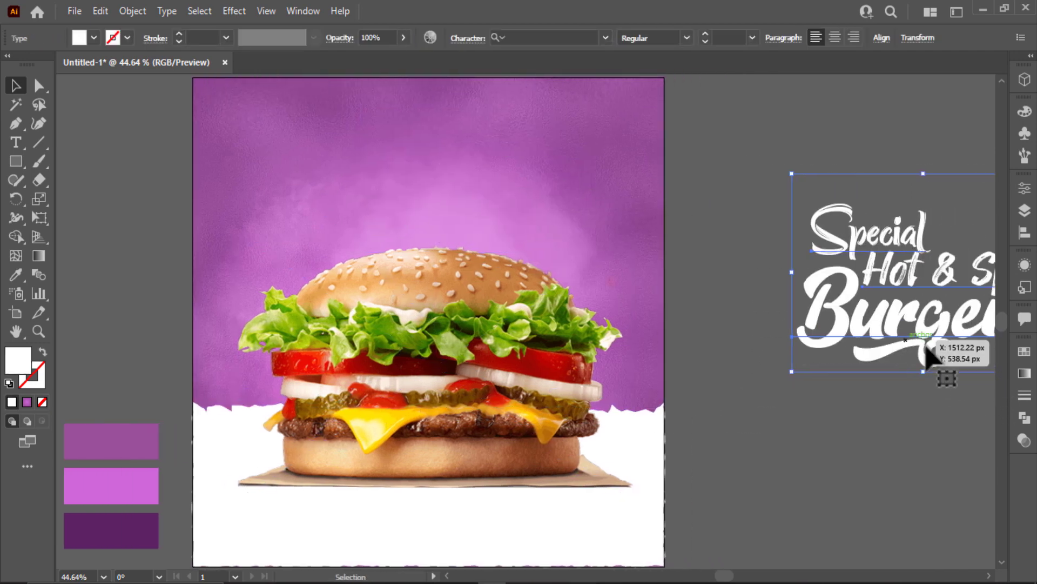
{"action": "left_click_drag", "start_coordinate": [878, 337], "coordinate": [415, 221]}
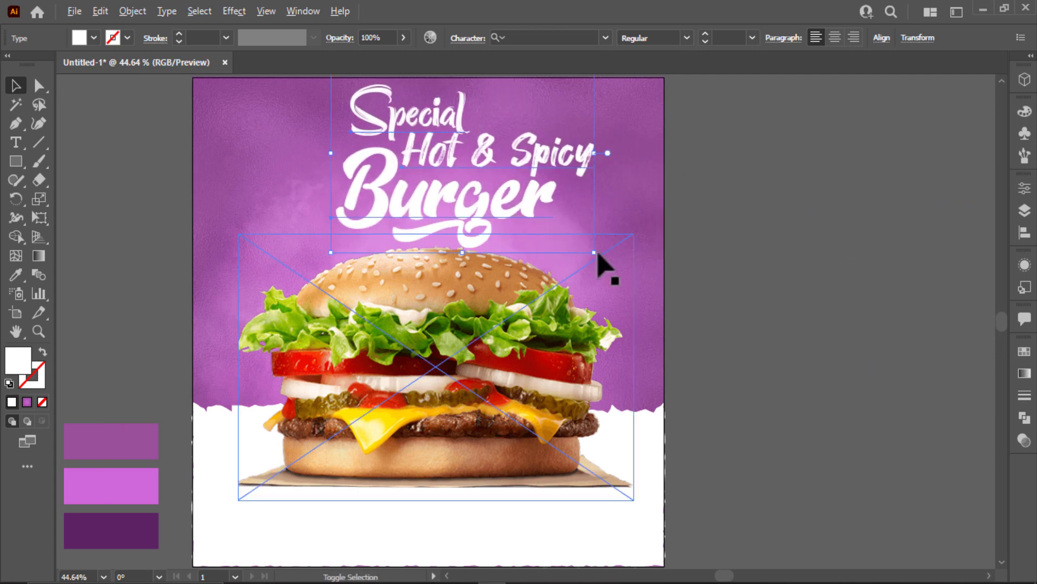
{"action": "left_click_drag", "start_coordinate": [599, 255], "coordinate": [617, 244]}
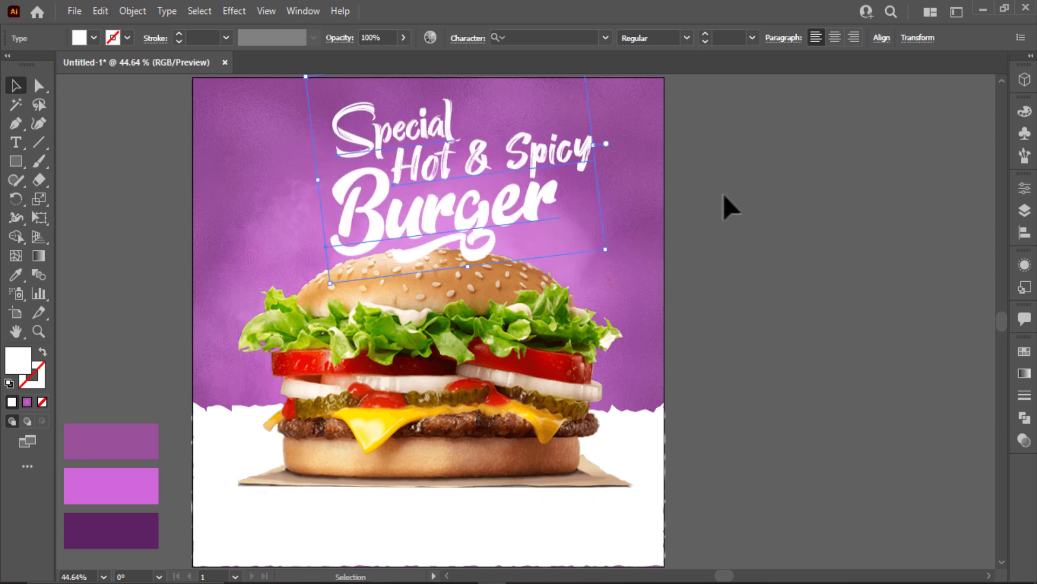
{"action": "left_click", "coordinate": [726, 206]}
{"action": "left_click", "coordinate": [567, 157]}
Recolour the Hot & Spicy text a much darker purple.
{"action": "key", "text": "i"}
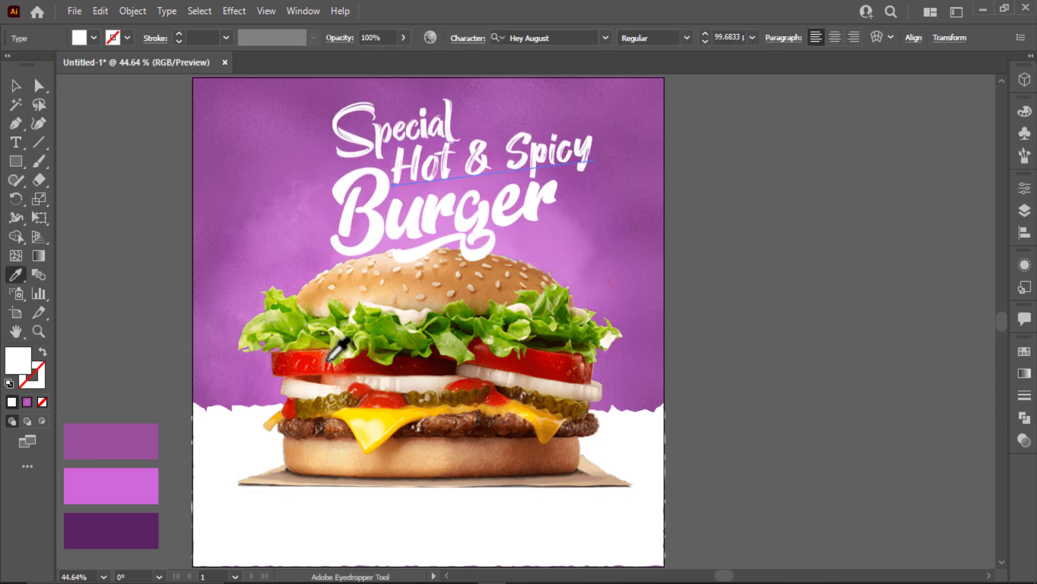
{"action": "left_click", "coordinate": [139, 526]}
{"action": "left_click", "coordinate": [16, 85]}
{"action": "left_click", "coordinate": [145, 153]}
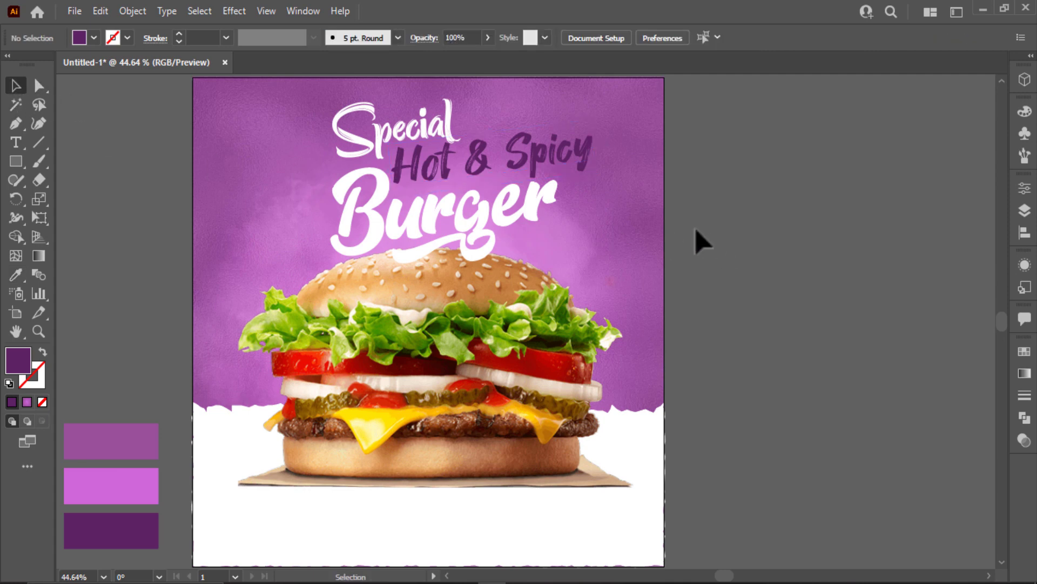
{"action": "left_click", "coordinate": [551, 162]}
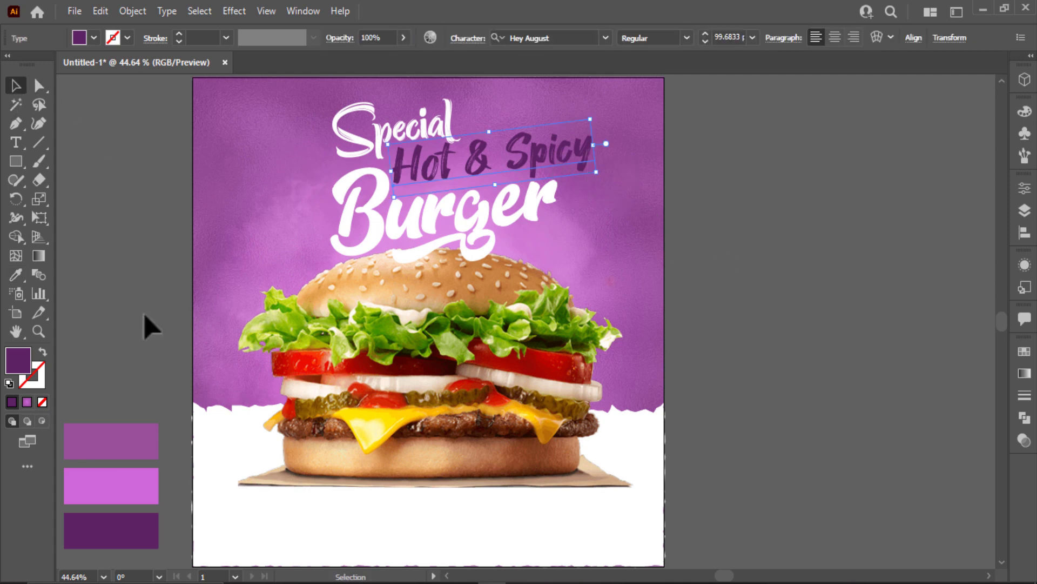
{"action": "double_click", "coordinate": [20, 359]}
{"action": "left_click", "coordinate": [408, 416]}
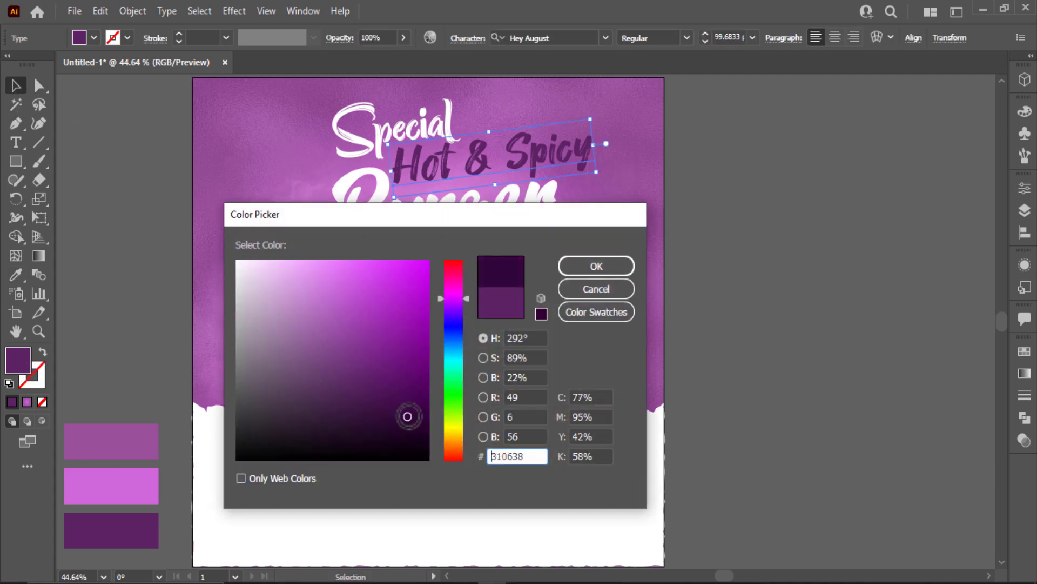
{"action": "left_click", "coordinate": [622, 266]}
{"action": "left_click", "coordinate": [832, 235]}
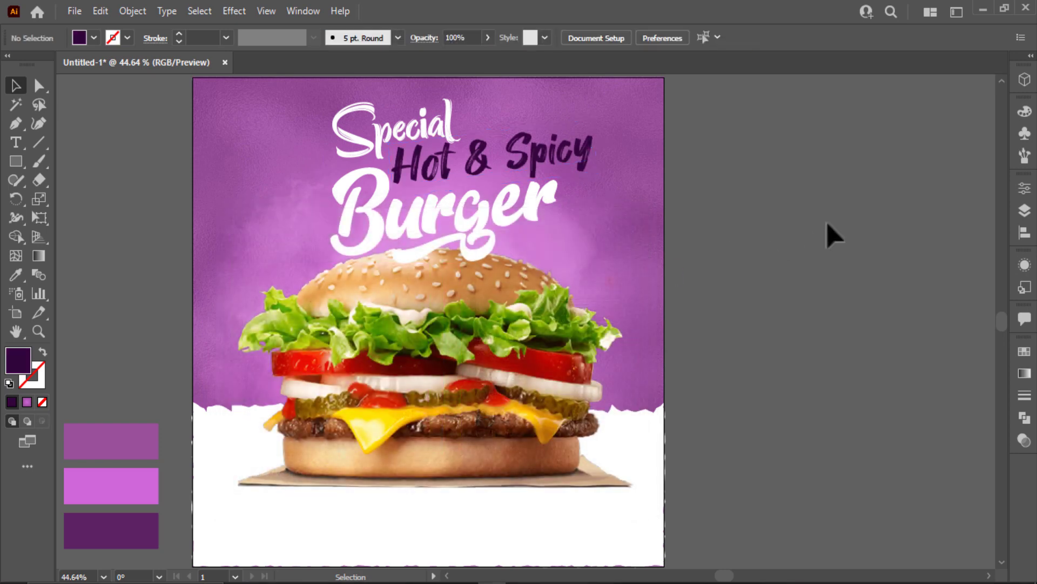
Apply a Stylize > Drop Shadow effect to the whole headline group.
{"action": "left_click", "coordinate": [552, 200]}
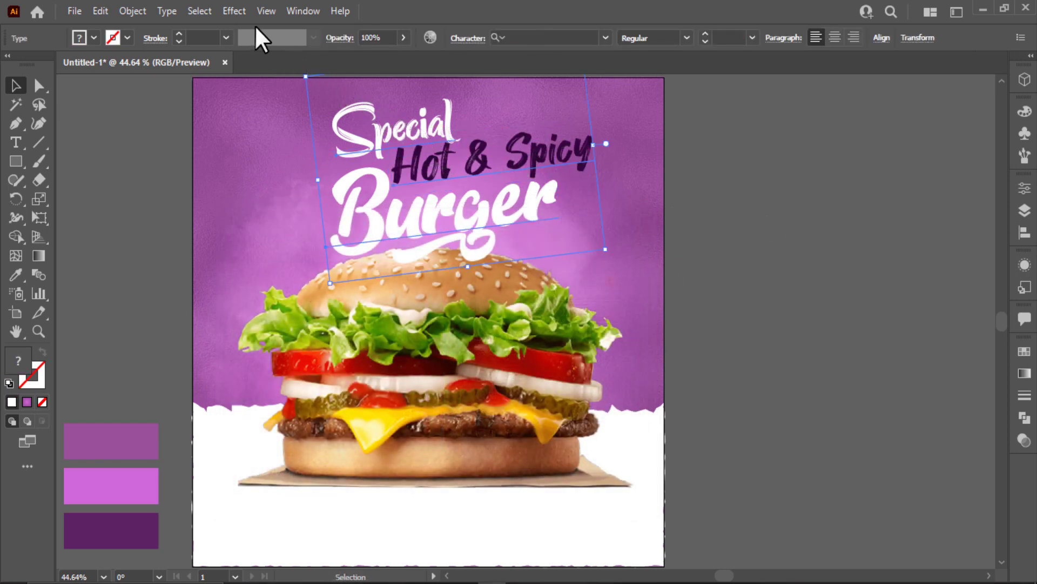
{"action": "left_click", "coordinate": [234, 12]}
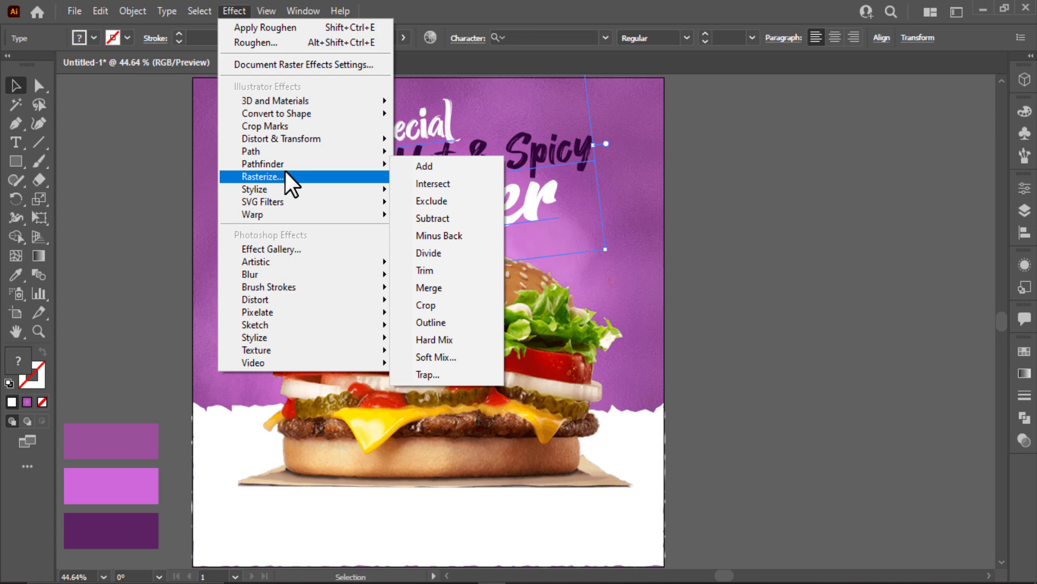
{"action": "mouse_move", "coordinate": [284, 188]}
{"action": "left_click", "coordinate": [432, 191]}
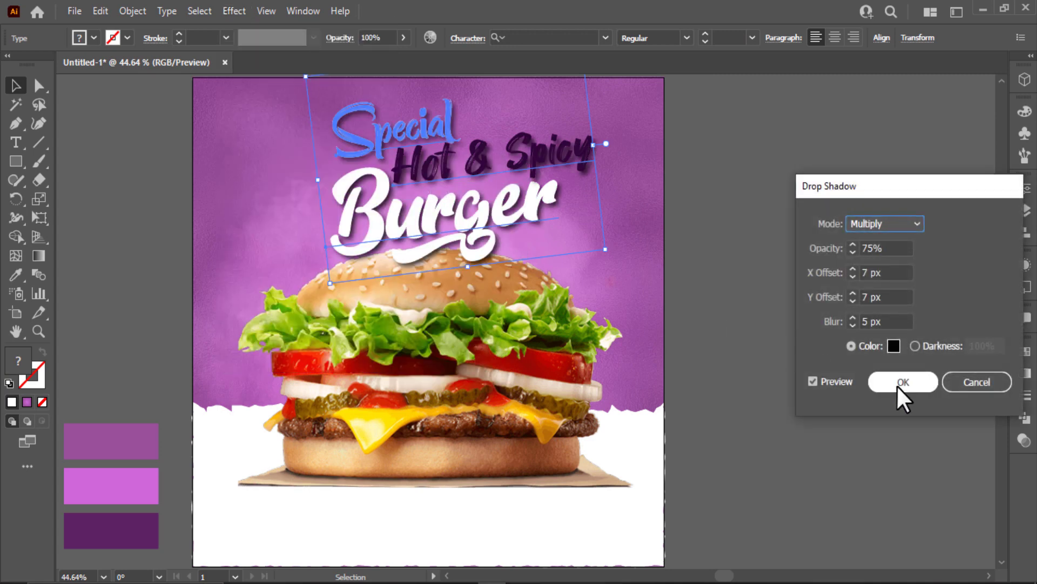
{"action": "left_click", "coordinate": [897, 384]}
{"action": "left_click", "coordinate": [778, 305]}
Recolour Hot & Spicy with the cheese yellow sampled from the burger.
{"action": "left_click", "coordinate": [597, 162]}
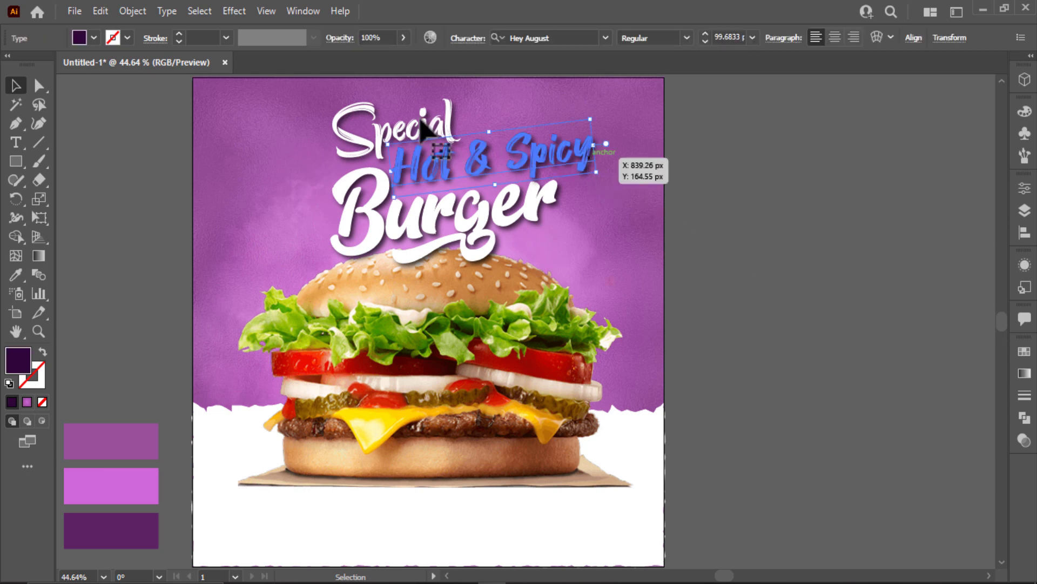
{"action": "left_click", "coordinate": [81, 38]}
{"action": "left_click", "coordinate": [844, 250]}
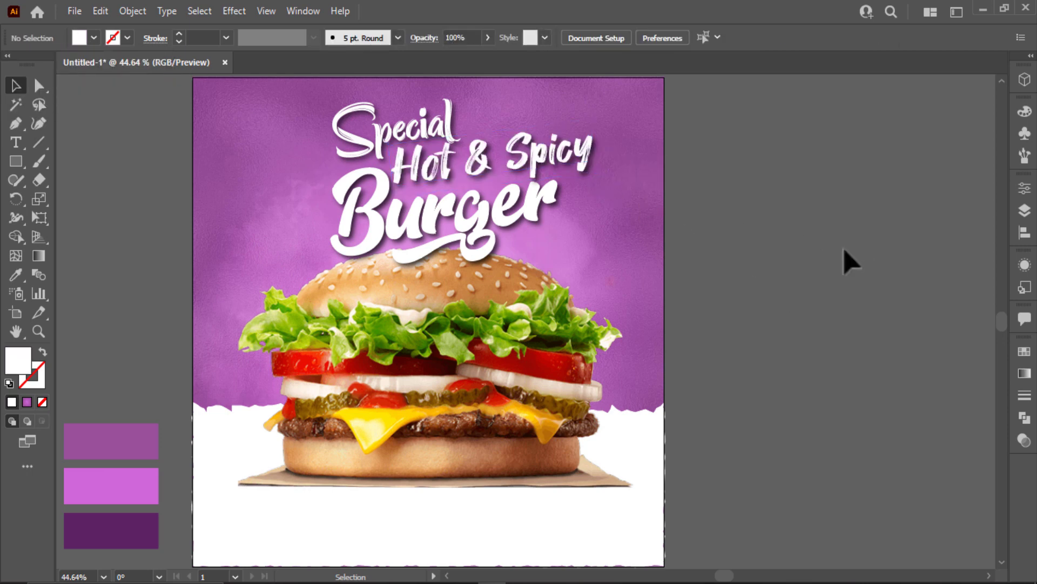
{"action": "left_click", "coordinate": [548, 162]}
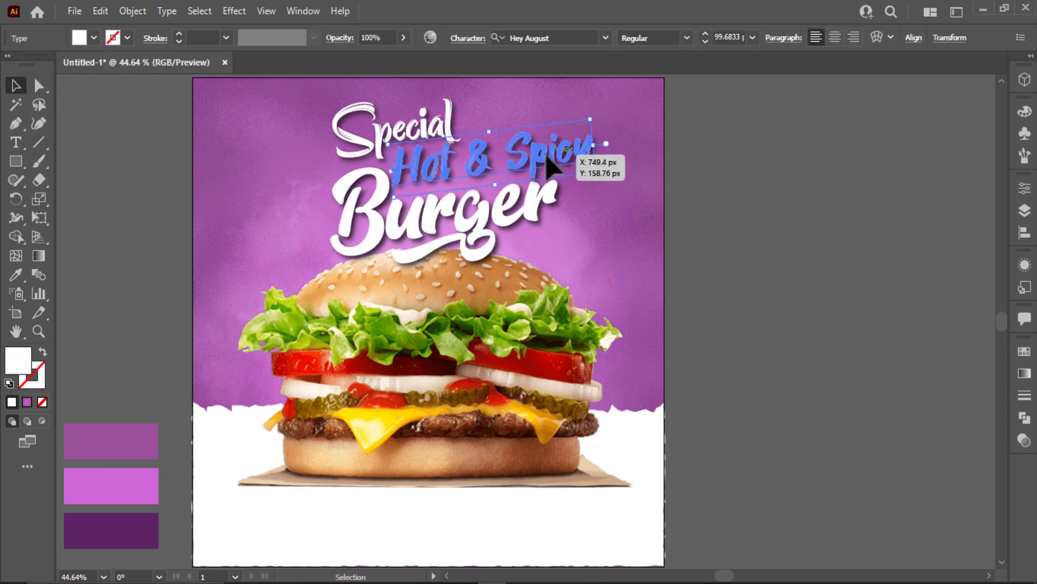
{"action": "key", "text": "i"}
{"action": "left_click", "coordinate": [384, 409]}
{"action": "left_click", "coordinate": [387, 392]}
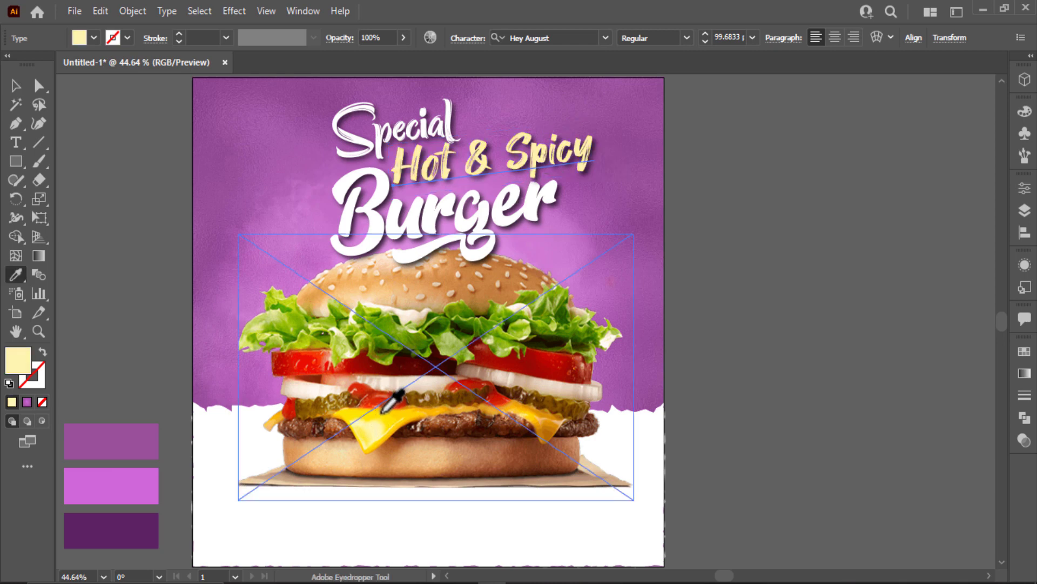
{"action": "left_click", "coordinate": [383, 410]}
{"action": "left_click", "coordinate": [16, 86]}
{"action": "left_click", "coordinate": [124, 122]}
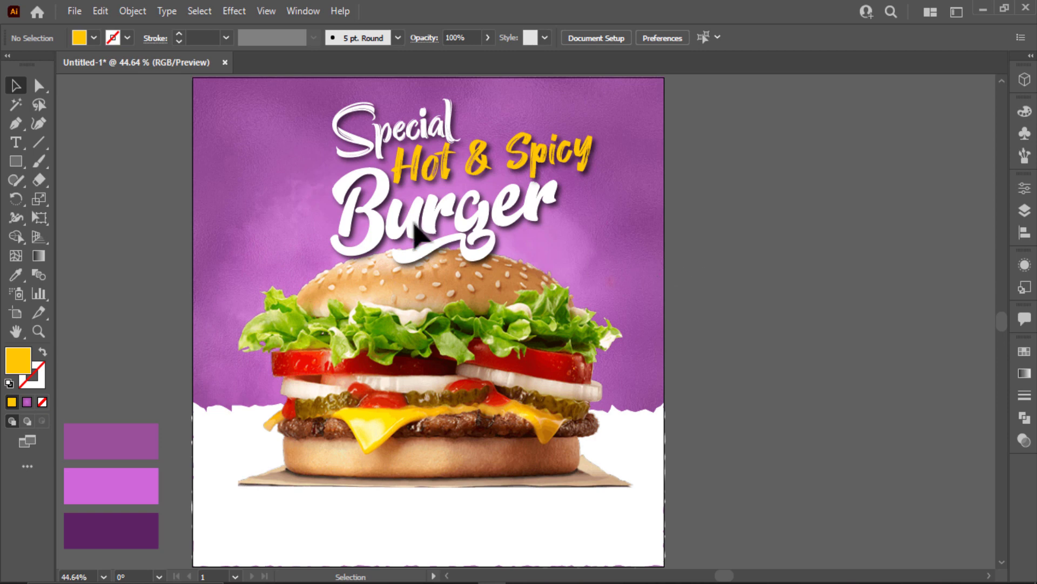
Draw a dark purple rectangle at the artboard's bottom-left and round it into a pill.
{"action": "left_click_drag", "start_coordinate": [298, 363], "coordinate": [440, 324]}
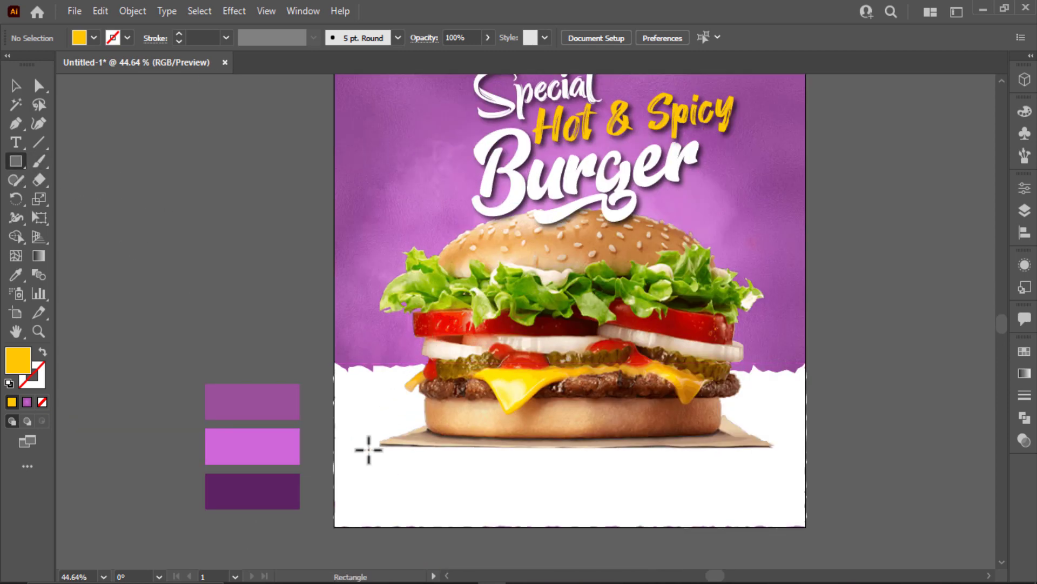
{"action": "left_click_drag", "start_coordinate": [356, 470], "coordinate": [454, 502]}
{"action": "key", "text": "i"}
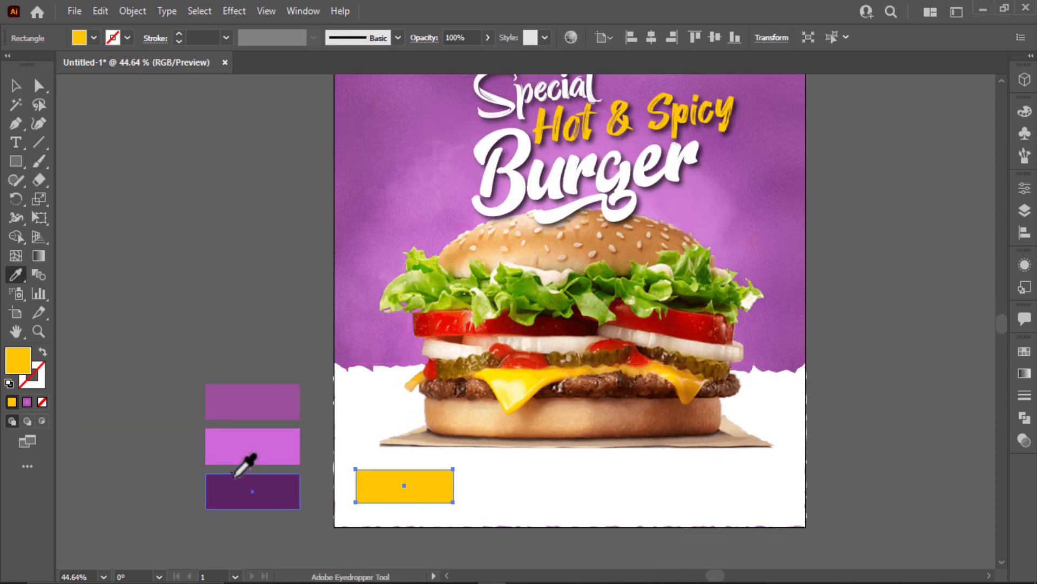
{"action": "left_click", "coordinate": [237, 489]}
{"action": "left_click", "coordinate": [22, 88]}
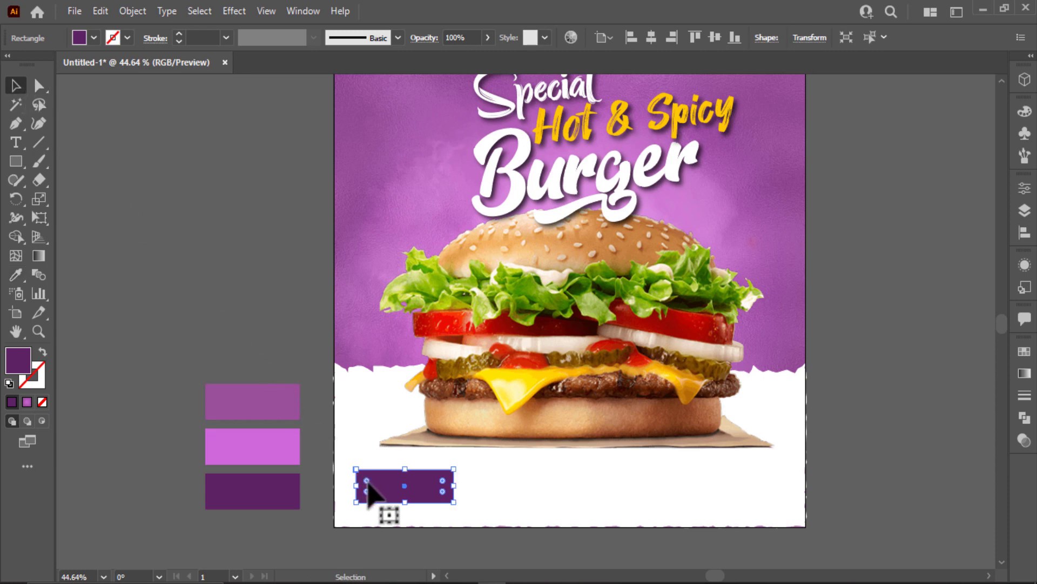
{"action": "left_click_drag", "start_coordinate": [367, 481], "coordinate": [420, 523]}
{"action": "left_click", "coordinate": [162, 229]}
Add an enlarged ORDER NOW label in white Montserrat Black.
{"action": "left_click", "coordinate": [15, 142]}
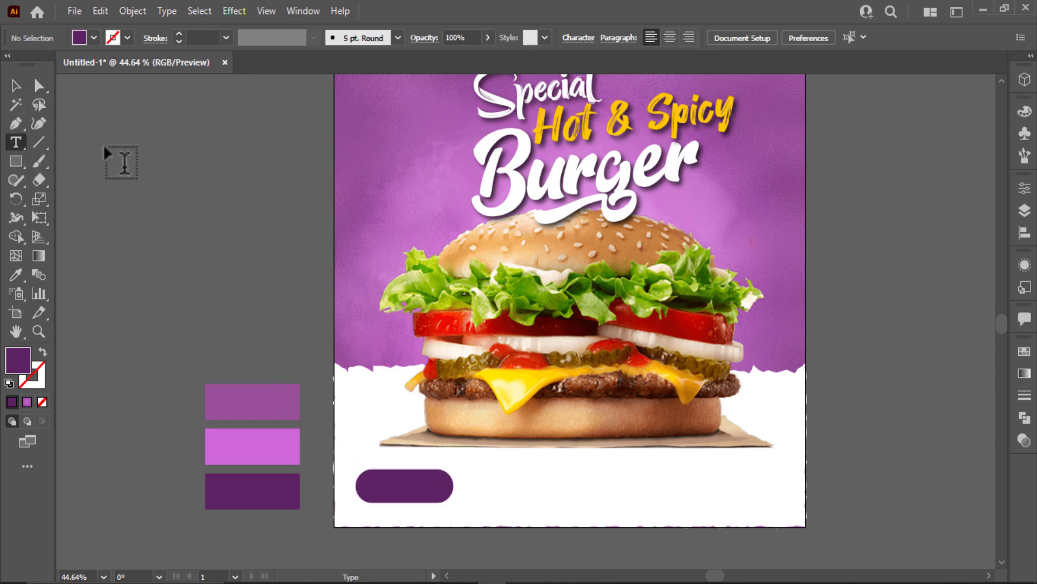
{"action": "left_click", "coordinate": [106, 145]}
{"action": "type", "text": "ORDER"}
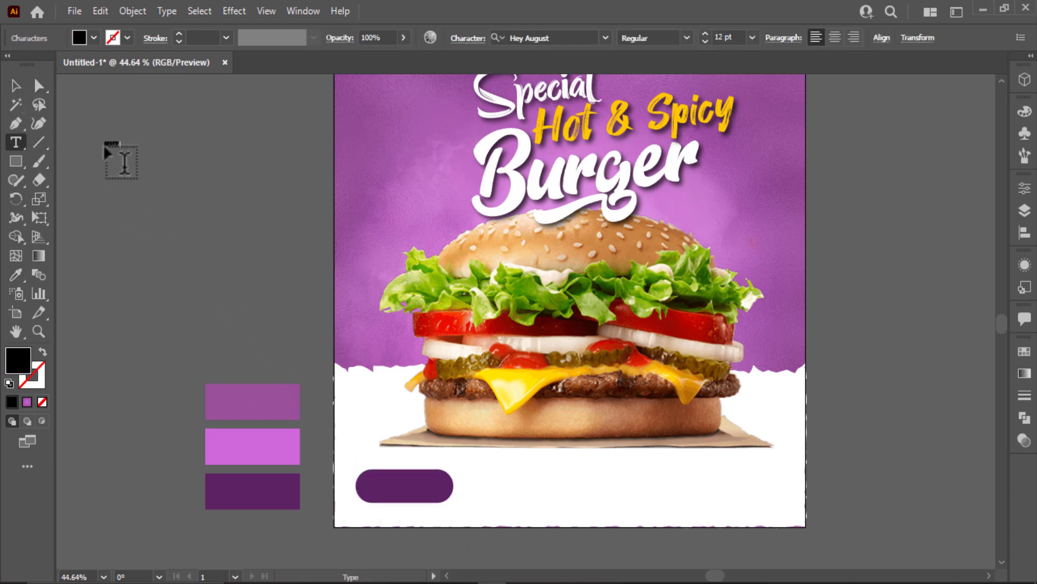
{"action": "left_click", "coordinate": [16, 85]}
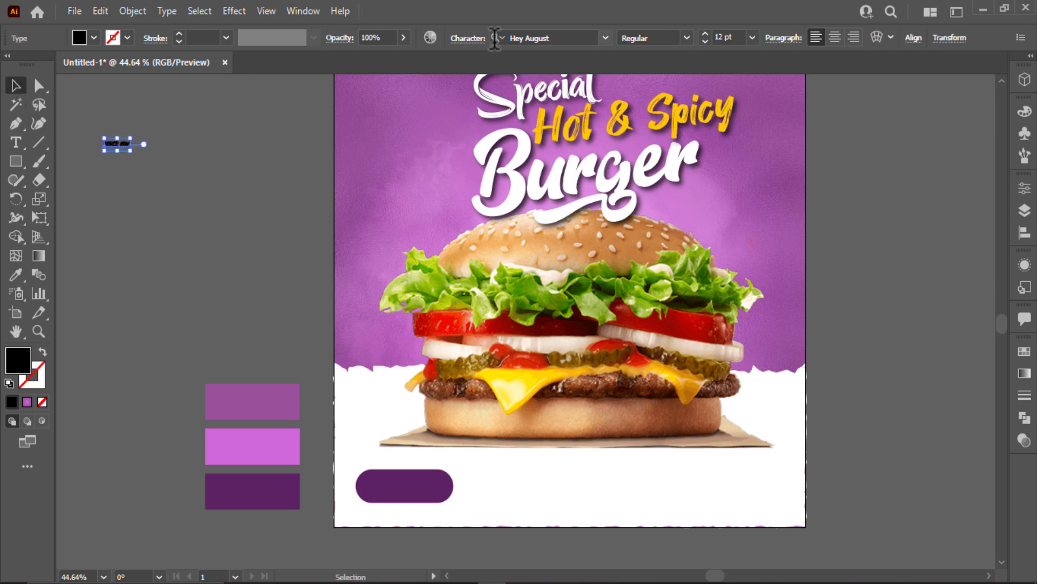
{"action": "left_click", "coordinate": [574, 34]}
{"action": "type", "text": "mon"}
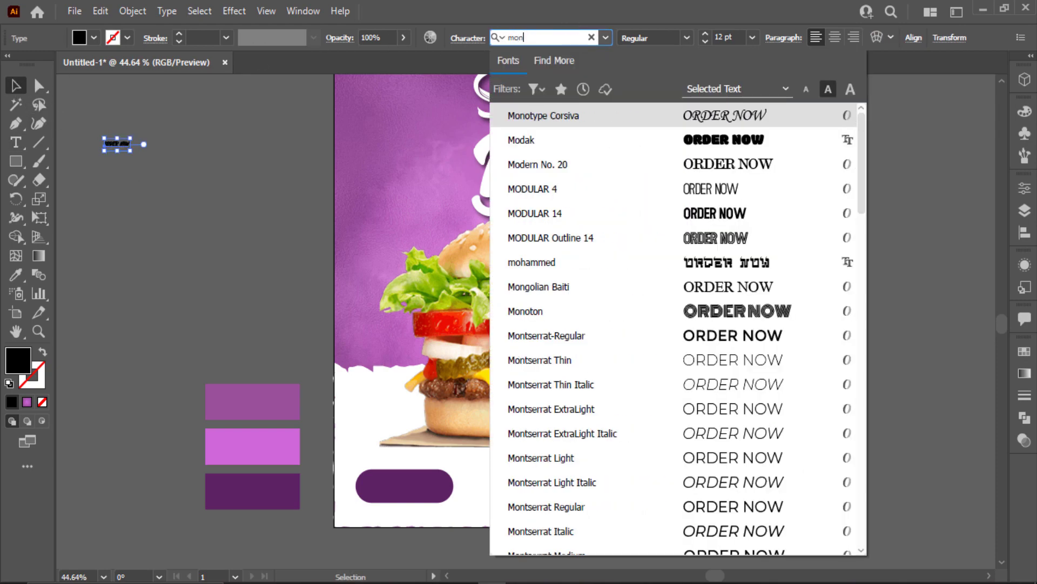
{"action": "scroll", "coordinate": [761, 526], "scroll_direction": "down", "scroll_amount": 1}
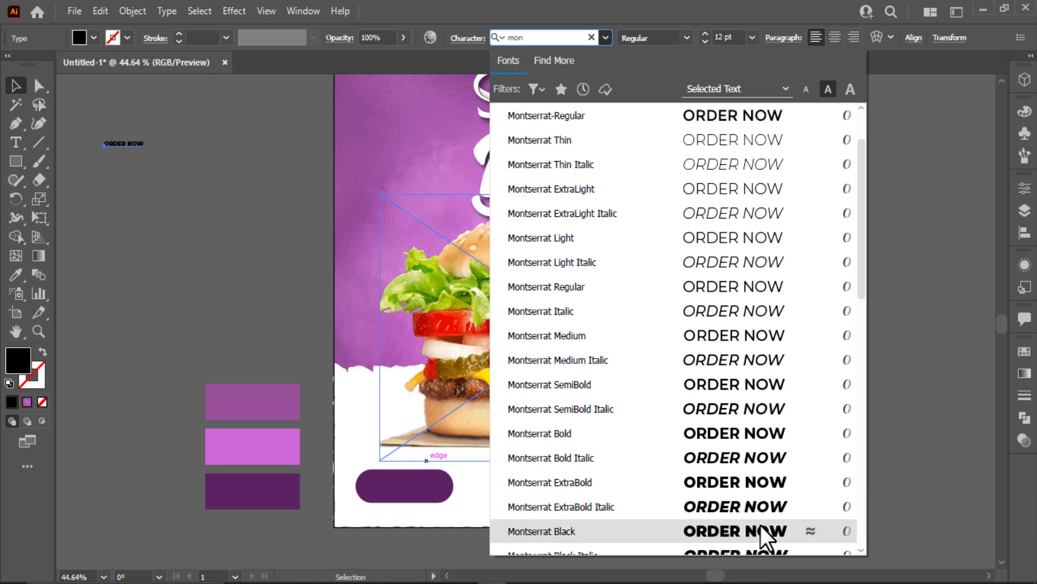
{"action": "left_click", "coordinate": [761, 526]}
{"action": "left_click_drag", "start_coordinate": [144, 147], "coordinate": [324, 371]}
{"action": "left_click", "coordinate": [87, 35]}
{"action": "left_click", "coordinate": [29, 81]}
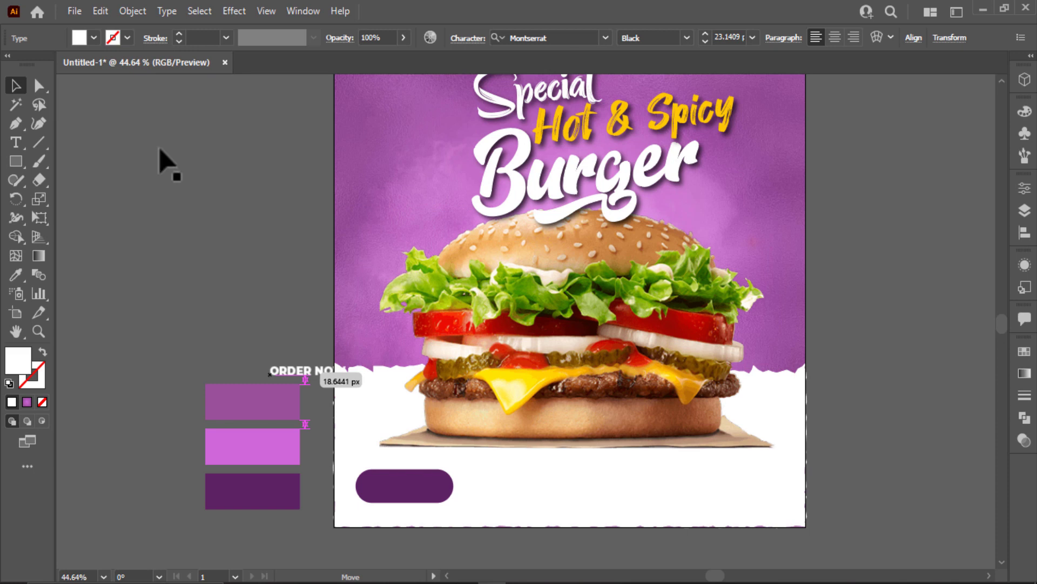
Place a dark purple copy of ORDER NOW at the poster's bottom right.
{"action": "left_click_drag", "start_coordinate": [310, 343], "coordinate": [741, 491]}
{"action": "key", "text": "i"}
{"action": "left_click", "coordinate": [265, 489]}
{"action": "left_click", "coordinate": [16, 85]}
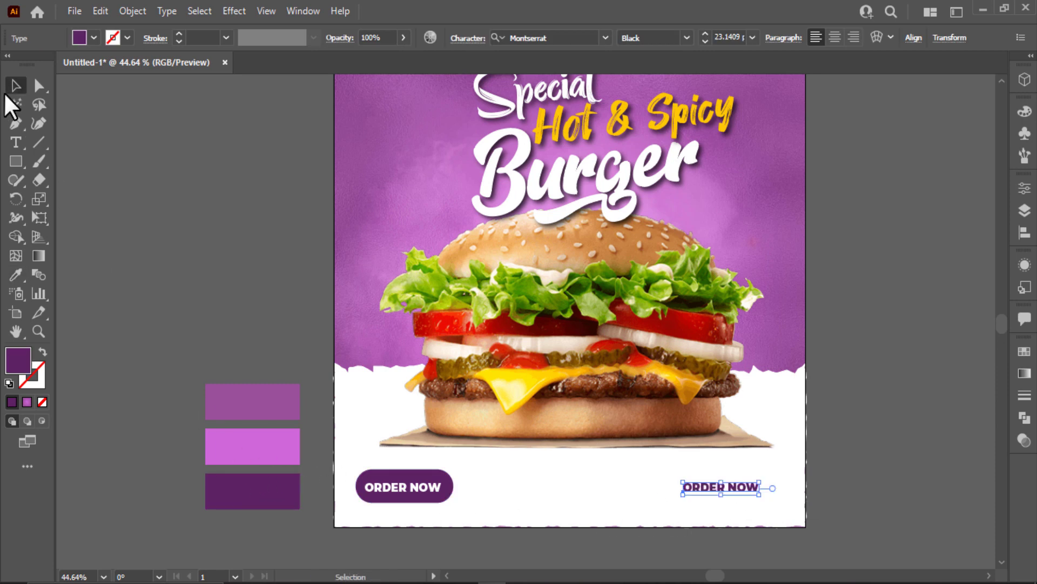
Retype the bottom-right copy as 'Contact Us'.
{"action": "left_click", "coordinate": [875, 487]}
{"action": "double_click", "coordinate": [738, 490]}
{"action": "key", "text": "ctrl+a"}
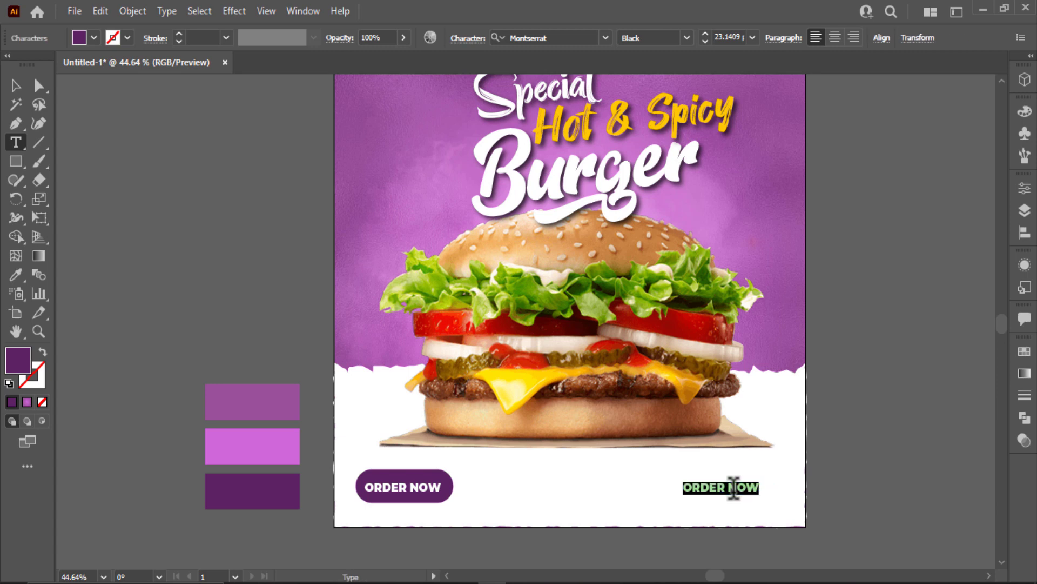
{"action": "type", "text": "Contact"}
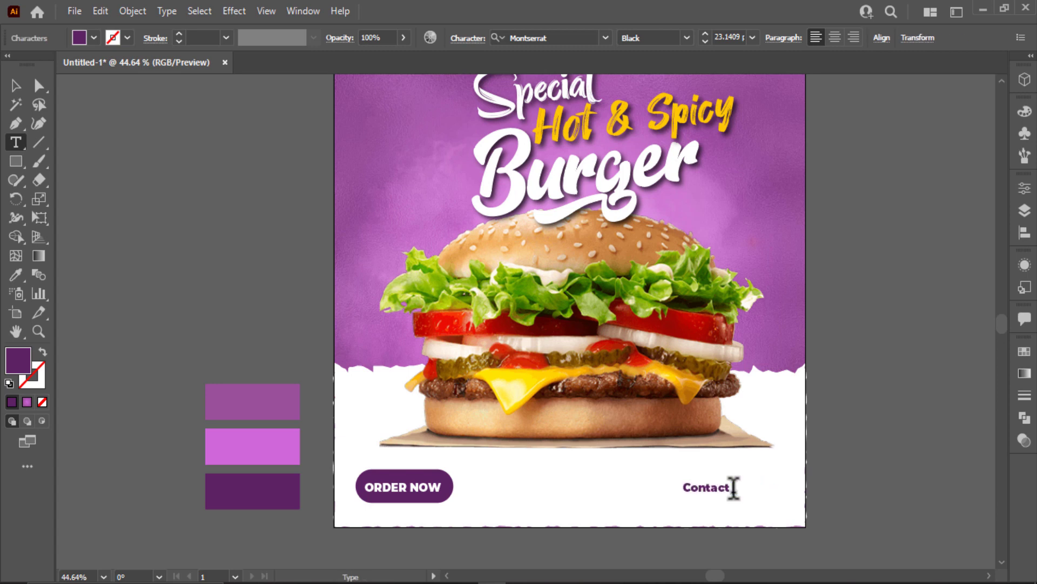
{"action": "type", "text": " Us"}
{"action": "key", "text": "Escape"}
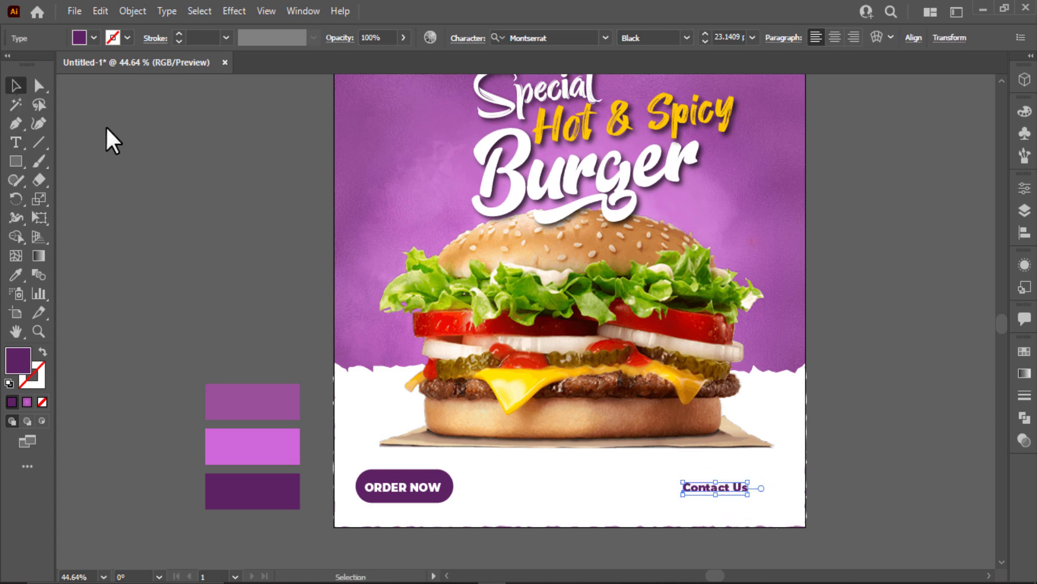
{"action": "left_click", "coordinate": [861, 404]}
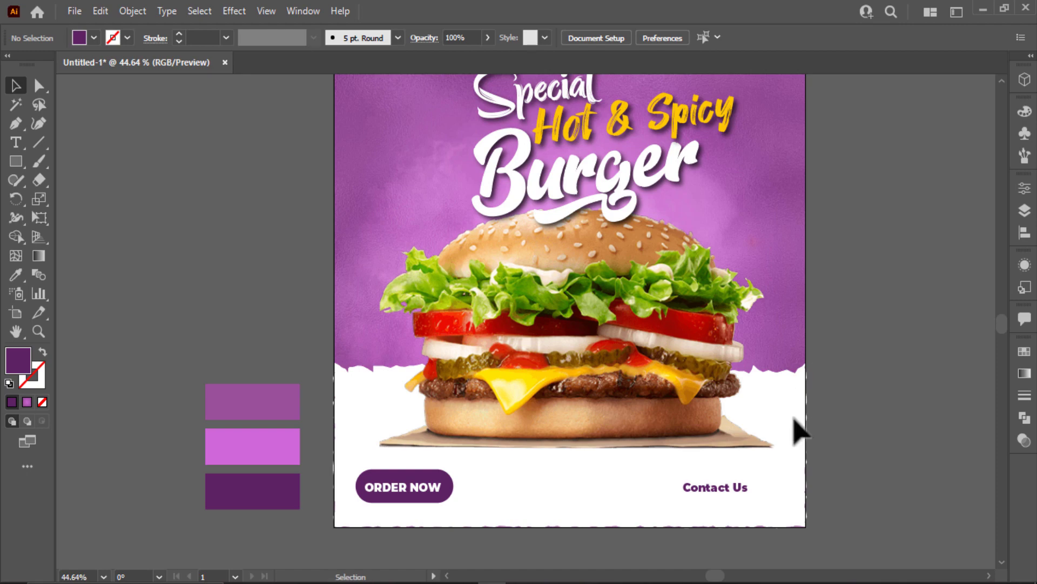
Duplicate the line below, replace it with the phone number, and position both lines.
{"action": "scroll", "coordinate": [797, 427], "scroll_direction": "down", "scroll_amount": 3}
{"action": "scroll", "coordinate": [740, 412], "scroll_direction": "up", "scroll_amount": 5}
{"action": "mouse_move", "coordinate": [727, 309]}
{"action": "left_mouse_down"}
{"action": "mouse_move", "coordinate": [731, 328]}
{"action": "mouse_move", "coordinate": [724, 317]}
{"action": "left_mouse_up"}
{"action": "double_click", "coordinate": [725, 317]}
{"action": "key", "text": "ctrl+a"}
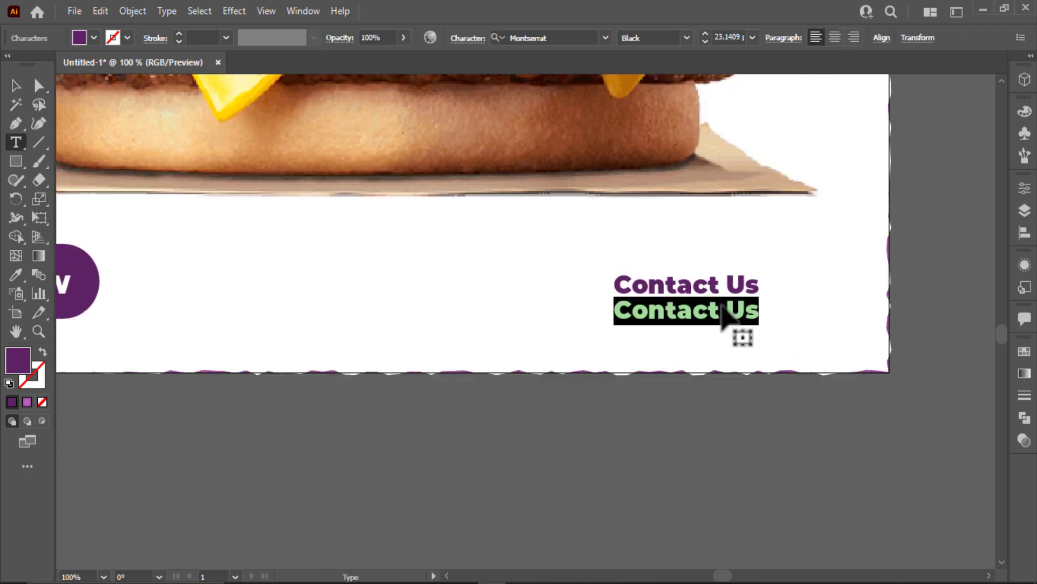
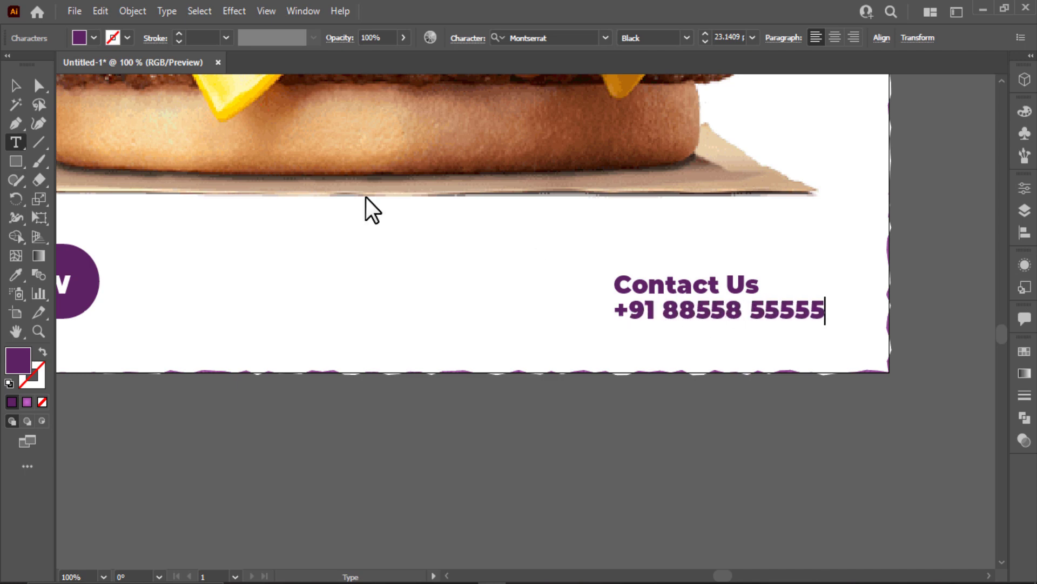
{"action": "left_click", "coordinate": [16, 86]}
{"action": "left_click_drag", "start_coordinate": [742, 316], "coordinate": [695, 308]}
{"action": "left_click_drag", "start_coordinate": [788, 254], "coordinate": [800, 318]}
Give Contact Us a lighter font weight and right-align it with the phone number.
{"action": "left_click", "coordinate": [764, 282]}
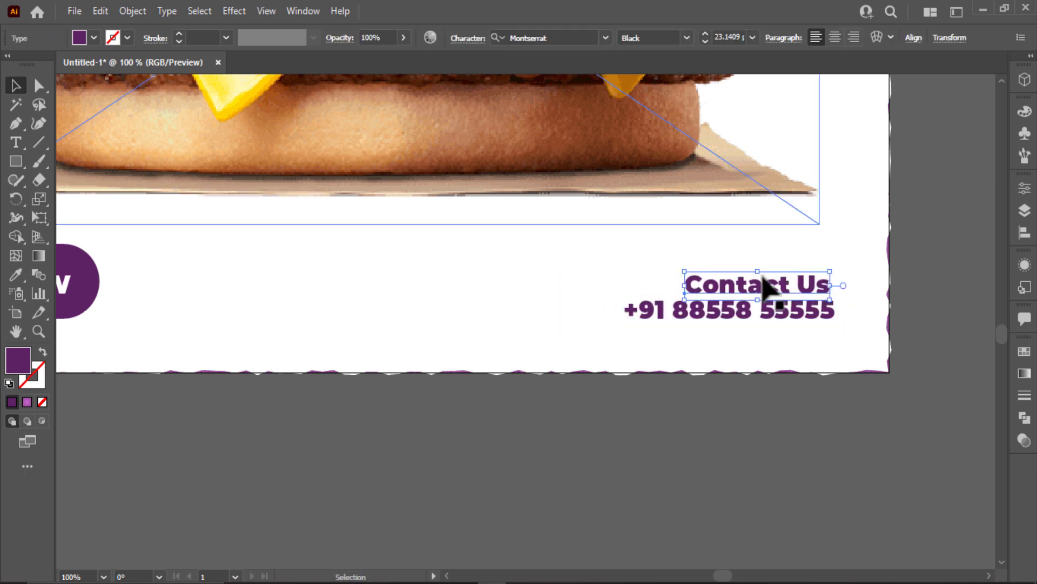
{"action": "left_click", "coordinate": [687, 37]}
{"action": "left_click", "coordinate": [666, 233]}
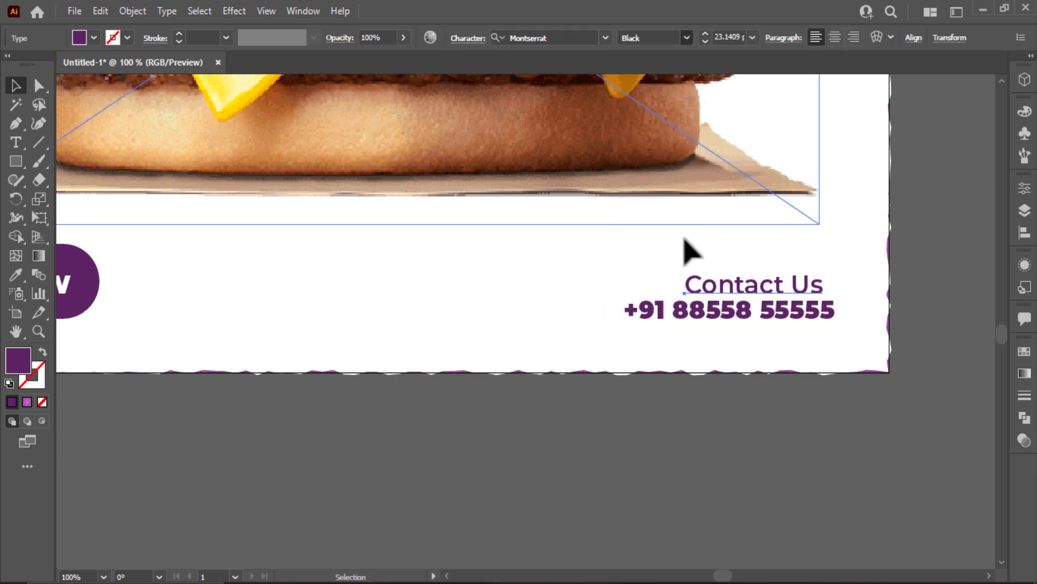
{"action": "left_click", "coordinate": [683, 250]}
{"action": "left_click_drag", "start_coordinate": [786, 287], "coordinate": [799, 289]}
Bring the ORDER NOW button into view and select it.
{"action": "left_click", "coordinate": [626, 222]}
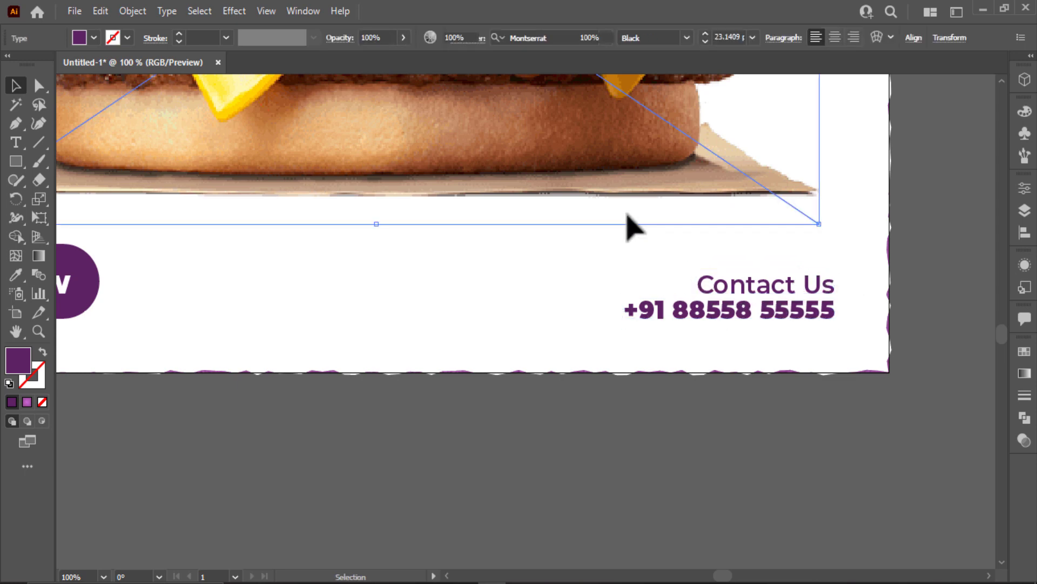
{"action": "left_click", "coordinate": [682, 309]}
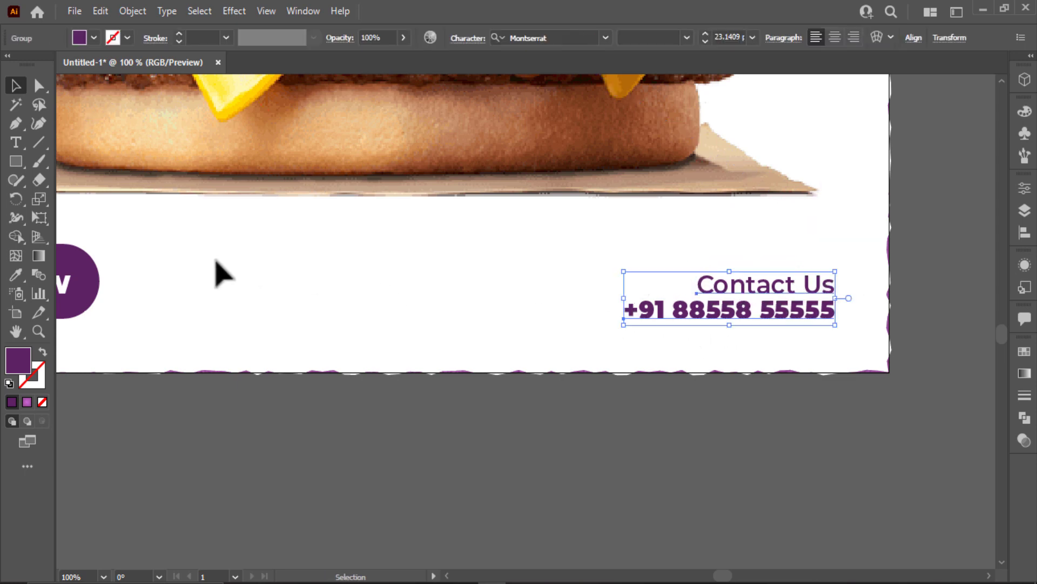
{"action": "scroll", "coordinate": [216, 273], "scroll_direction": "left", "scroll_amount": 2}
{"action": "left_click", "coordinate": [111, 310]}
{"action": "left_click", "coordinate": [267, 317]}
{"action": "left_click_drag", "start_coordinate": [266, 317], "coordinate": [452, 338]}
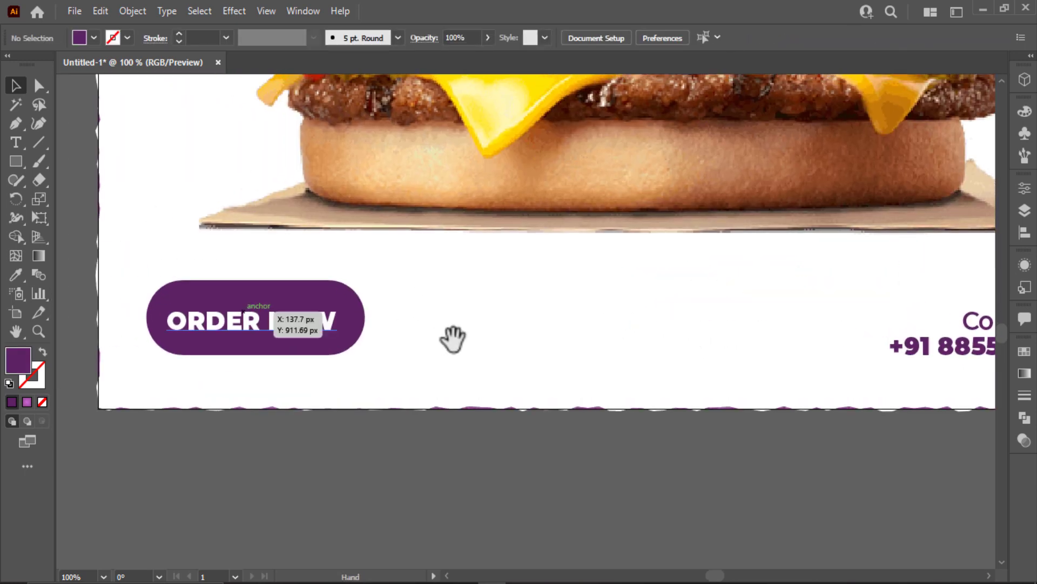
{"action": "left_click", "coordinate": [358, 320]}
Narrow the ORDER NOW button and re-centre its text inside it.
{"action": "left_click_drag", "start_coordinate": [369, 323], "coordinate": [362, 322]}
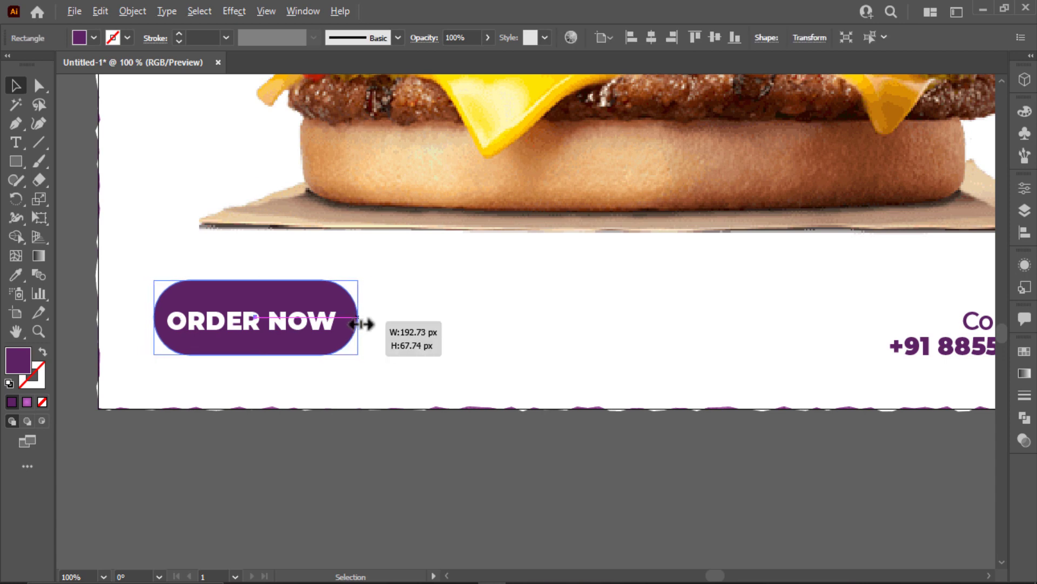
{"action": "left_click", "coordinate": [299, 325]}
{"action": "left_click_drag", "start_coordinate": [299, 324], "coordinate": [296, 324]}
{"action": "left_click_drag", "start_coordinate": [394, 277], "coordinate": [279, 362]}
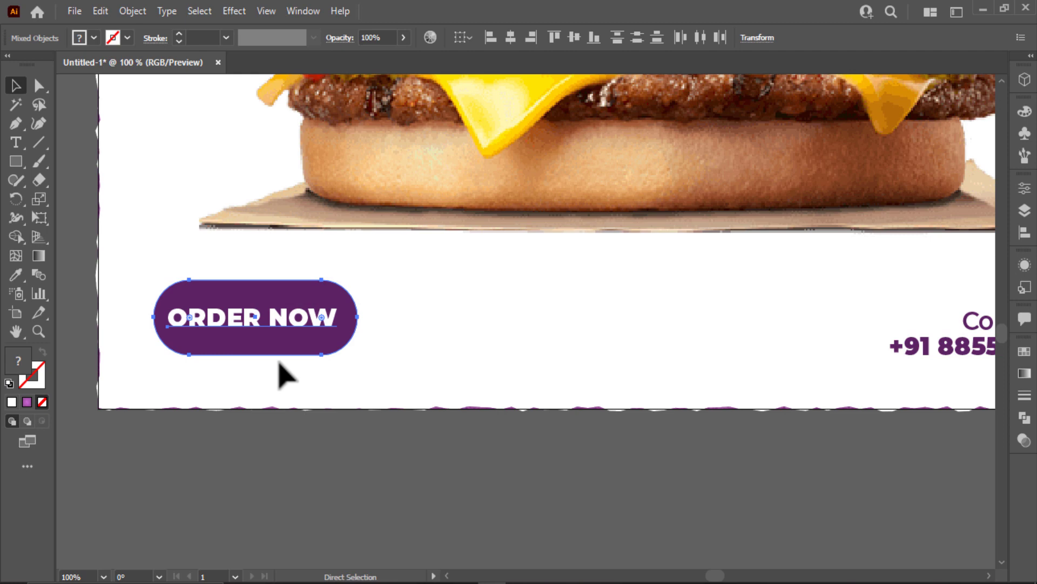
{"action": "left_click", "coordinate": [503, 333]}
Copy the ORDER NOW text to the right and colour it the button's purple.
{"action": "left_click_drag", "start_coordinate": [322, 324], "coordinate": [687, 335]}
{"action": "key", "text": "i"}
{"action": "left_click", "coordinate": [348, 312]}
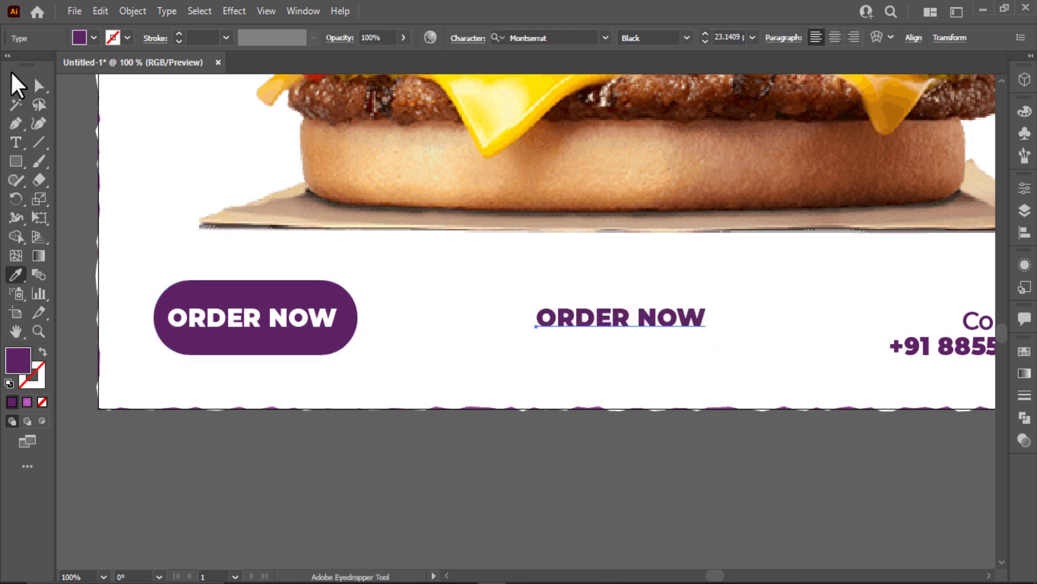
{"action": "left_click", "coordinate": [15, 86]}
{"action": "left_click", "coordinate": [191, 328]}
{"action": "left_click", "coordinate": [198, 348], "text": "shift"}
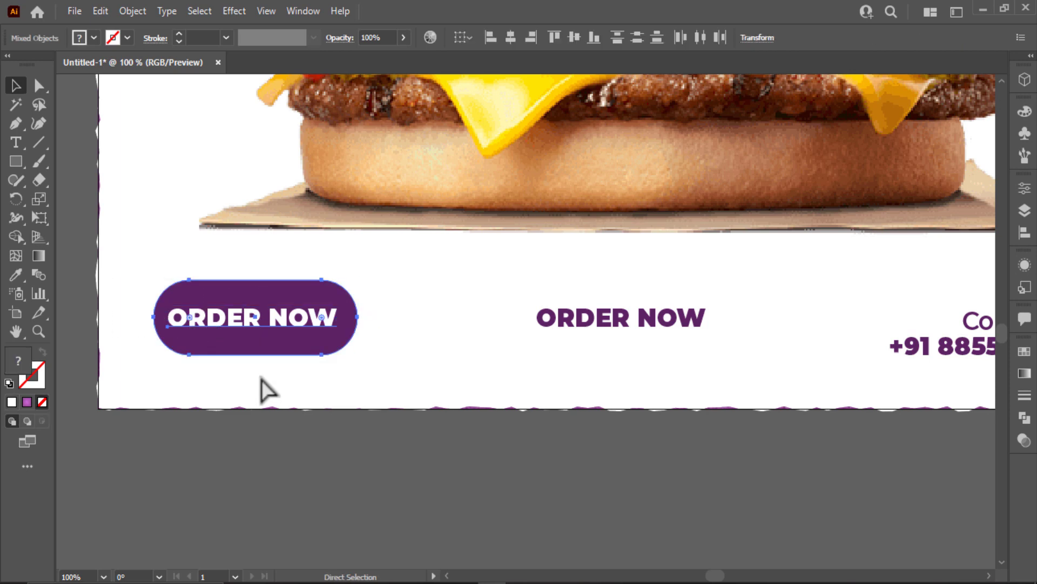
{"action": "left_click", "coordinate": [621, 322]}
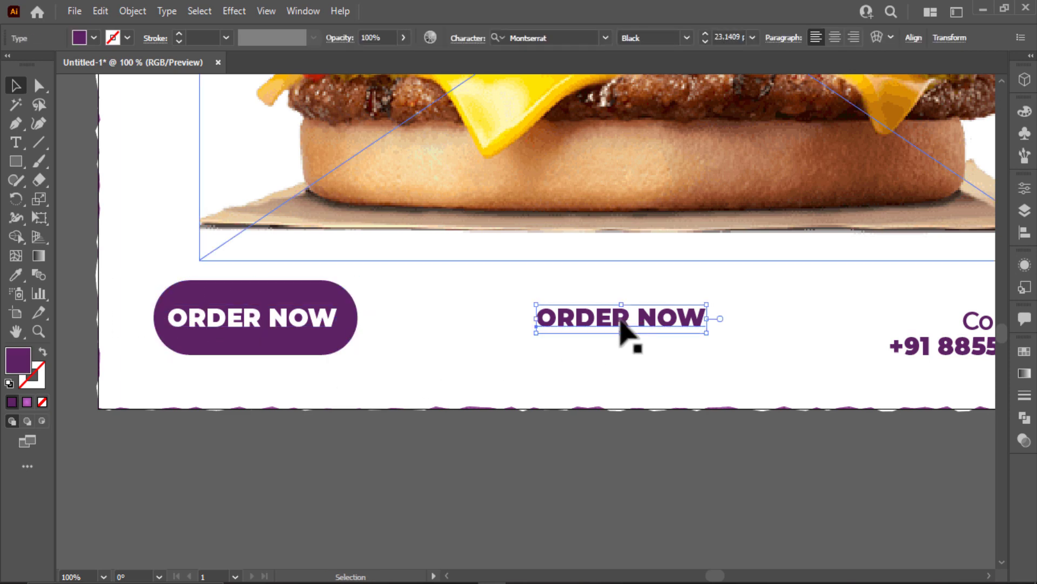
{"action": "left_click", "coordinate": [687, 38]}
{"action": "left_click", "coordinate": [681, 159]}
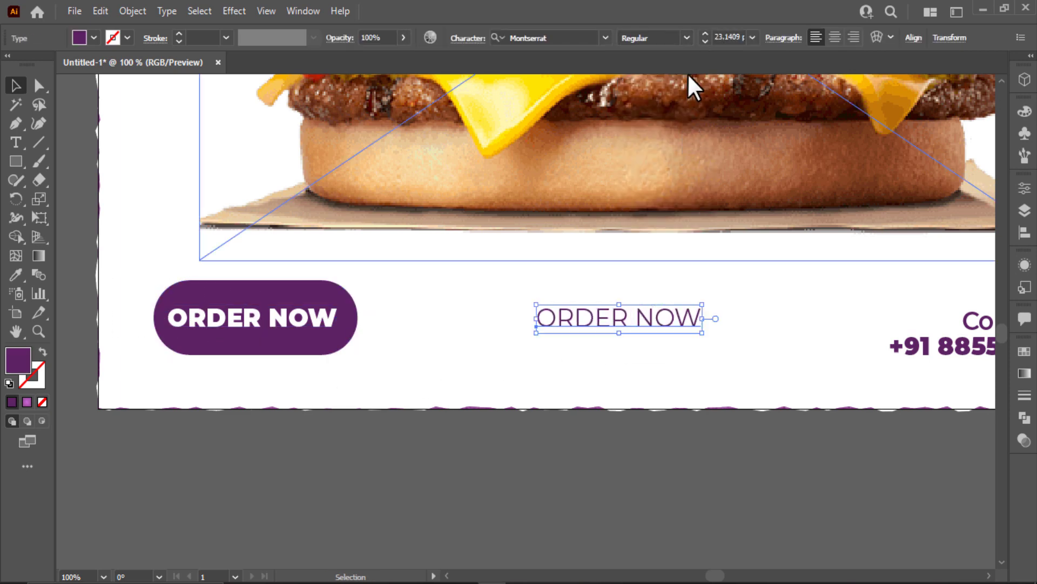
{"action": "left_click", "coordinate": [688, 37]}
{"action": "left_click", "coordinate": [666, 193]}
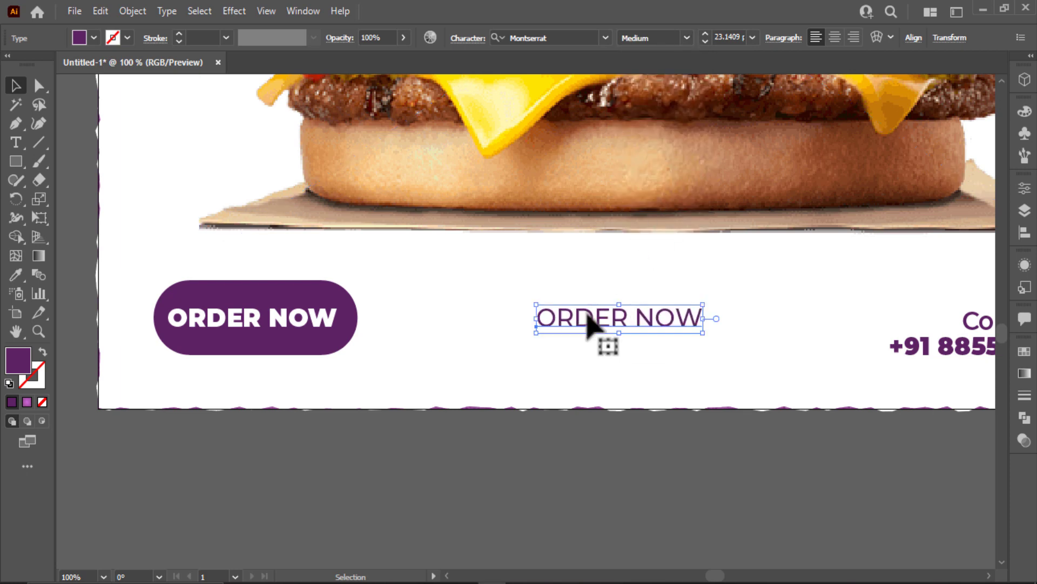
{"action": "triple_click", "coordinate": [588, 316]}
{"action": "type", "text": "www.web.com"}
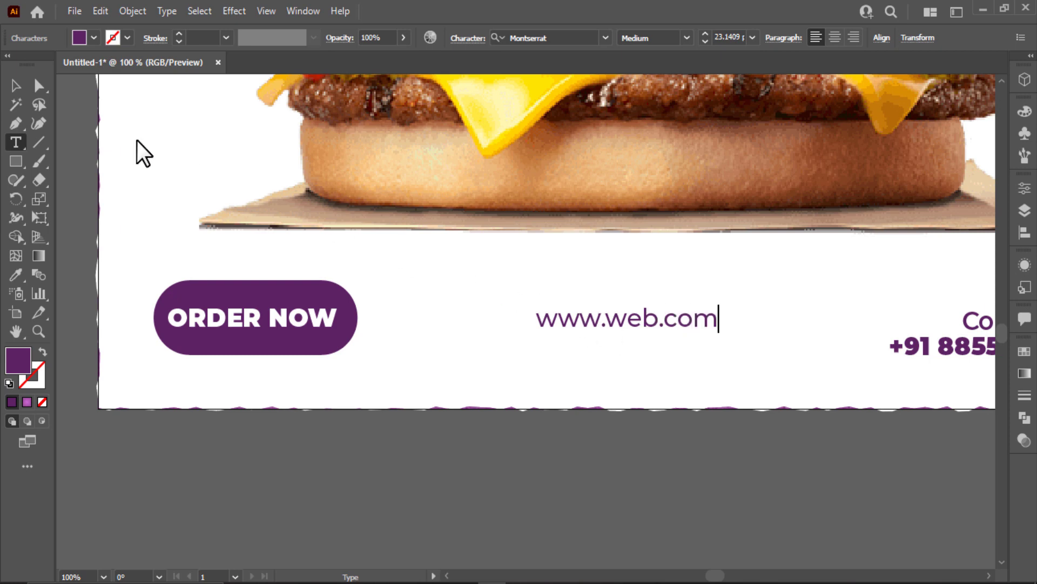
{"action": "key", "text": "Escape"}
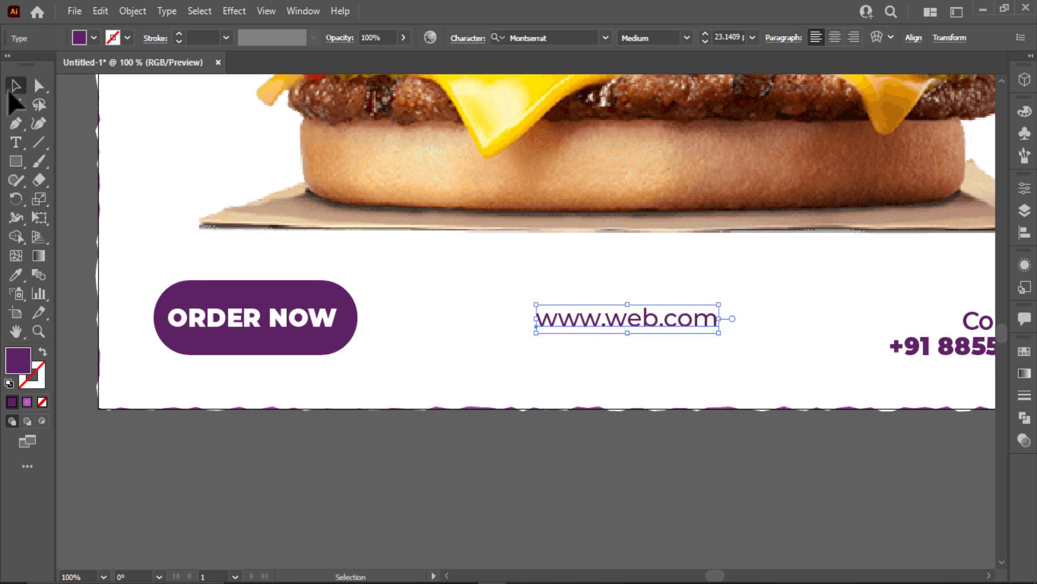
{"action": "left_click", "coordinate": [416, 253]}
Place an ungrouped copy of the ORDER NOW button beside the poster.
{"action": "left_click_drag", "start_coordinate": [281, 318], "coordinate": [388, 142]}
{"action": "right_click", "coordinate": [388, 142]}
{"action": "left_click", "coordinate": [440, 295]}
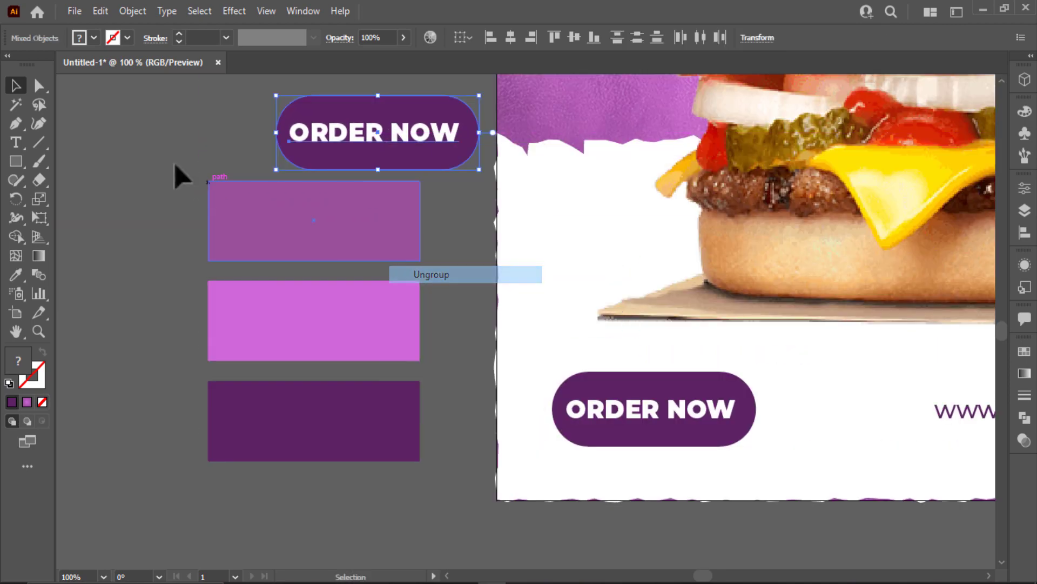
{"action": "left_click", "coordinate": [184, 176]}
{"action": "scroll", "coordinate": [232, 186], "scroll_direction": "up", "scroll_amount": 4}
{"action": "left_click_drag", "start_coordinate": [366, 264], "coordinate": [368, 201]}
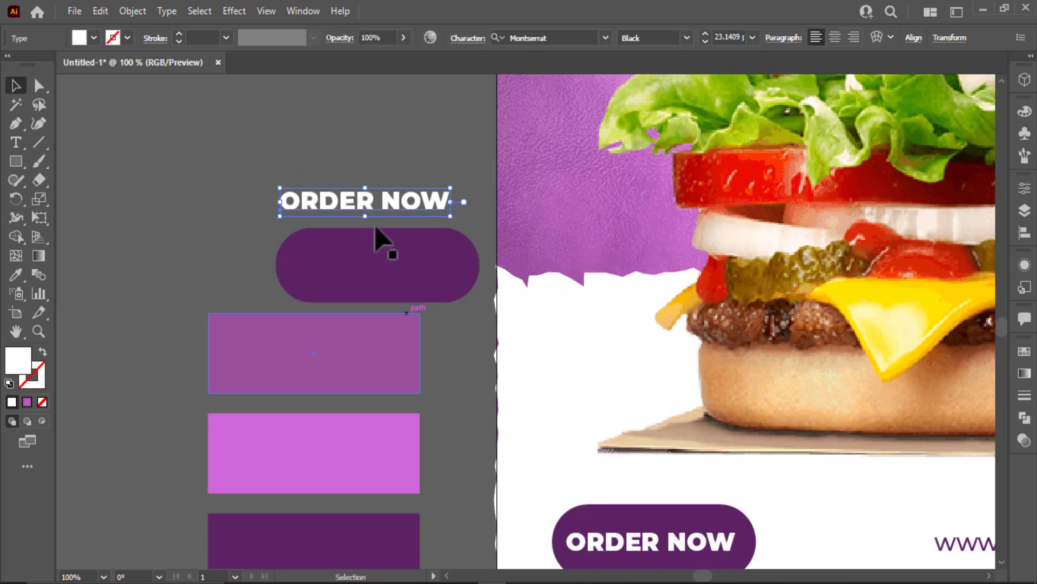
{"action": "scroll", "coordinate": [501, 424], "scroll_direction": "down", "scroll_amount": 5}
{"action": "left_click_drag", "start_coordinate": [500, 423], "coordinate": [115, 436]}
{"action": "key", "text": "ctrl+0"}
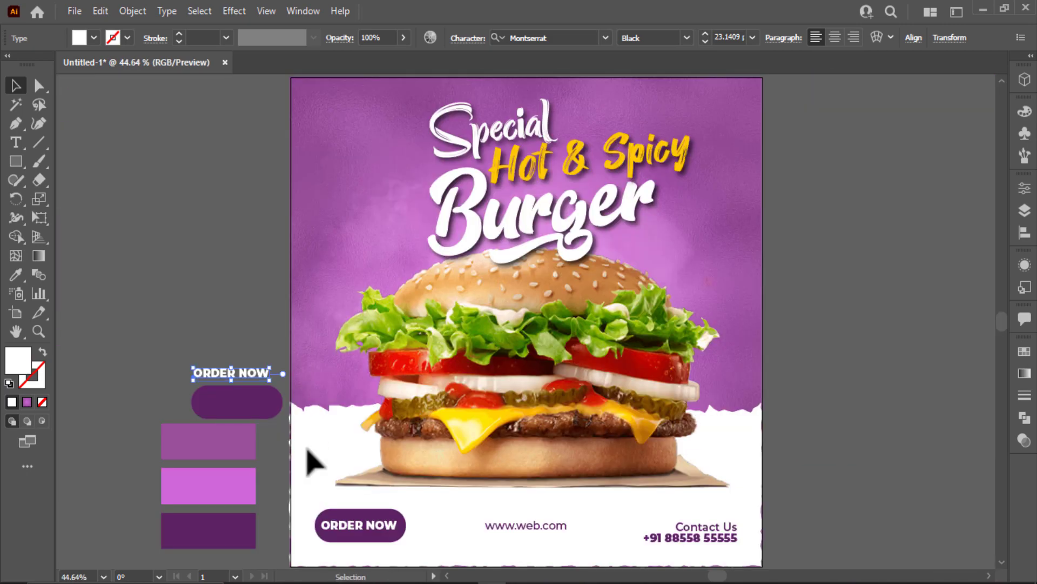
{"action": "scroll", "coordinate": [347, 505], "scroll_direction": "up", "scroll_amount": 5}
Ungroup the poster's ORDER NOW button and reshape it into a slimmer rounded pill.
{"action": "left_click", "coordinate": [346, 516]}
{"action": "scroll", "coordinate": [356, 513], "scroll_direction": "down", "scroll_amount": 2}
{"action": "right_click", "coordinate": [384, 474]}
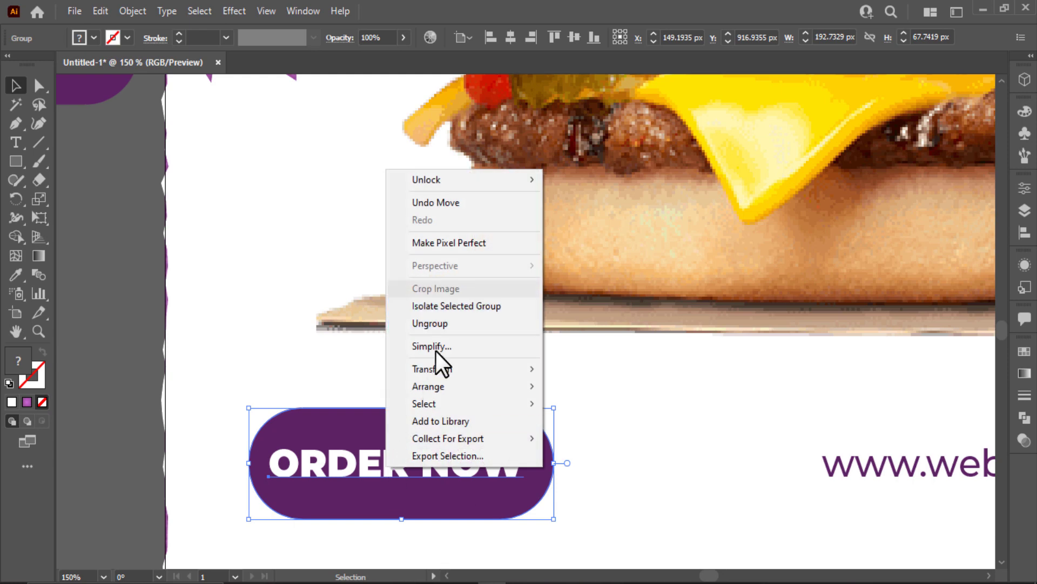
{"action": "left_click", "coordinate": [435, 324]}
{"action": "left_click", "coordinate": [508, 401]}
{"action": "left_click", "coordinate": [371, 439]}
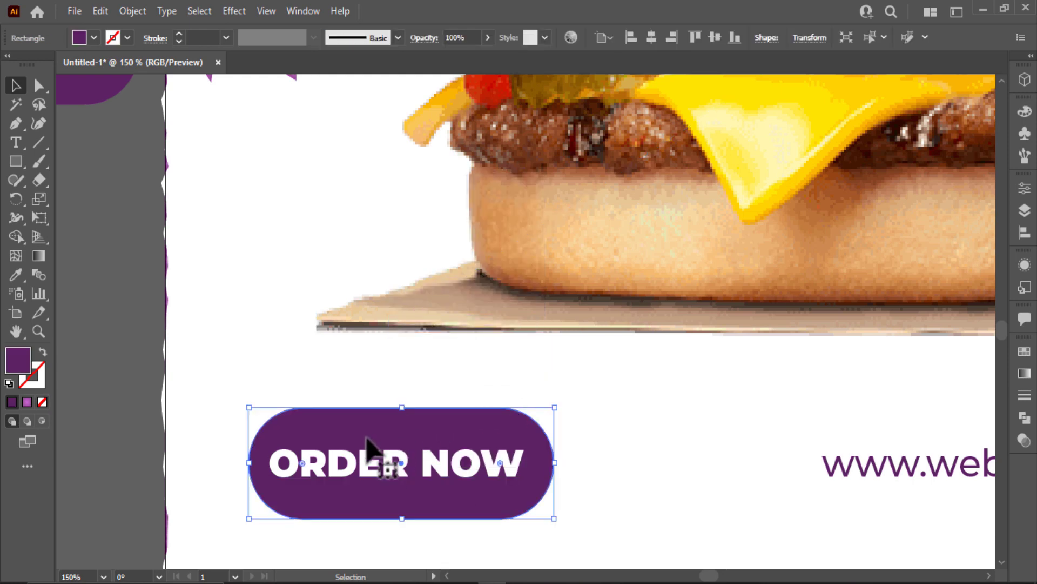
{"action": "left_click_drag", "start_coordinate": [256, 470], "coordinate": [174, 475]}
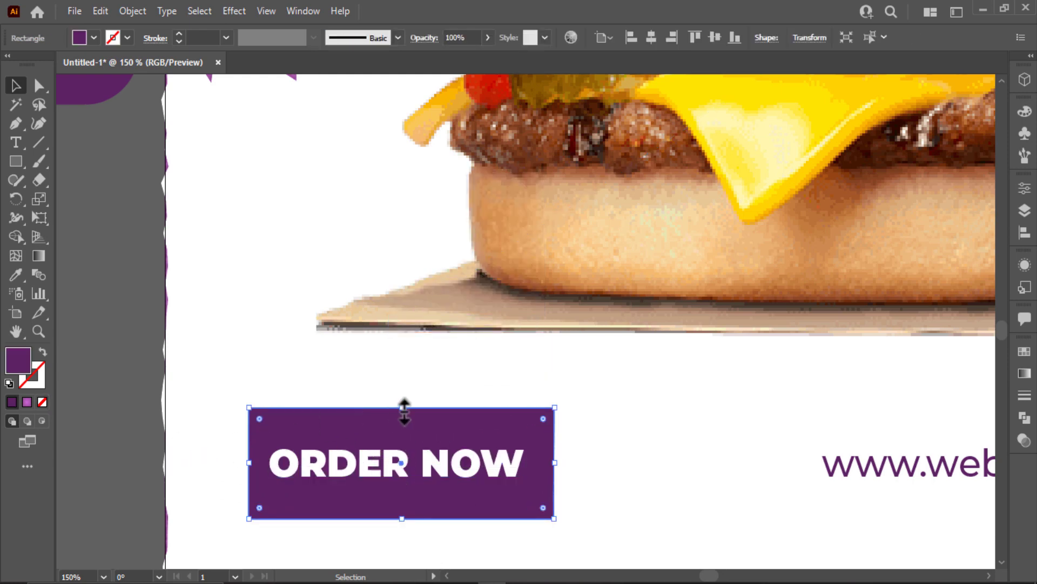
{"action": "left_click_drag", "start_coordinate": [402, 407], "coordinate": [397, 418]}
{"action": "left_click_drag", "start_coordinate": [264, 431], "coordinate": [395, 489]}
{"action": "left_click_drag", "start_coordinate": [622, 478], "coordinate": [343, 527]}
{"action": "scroll", "coordinate": [344, 527], "scroll_direction": "down", "scroll_amount": 2}
{"action": "scroll", "coordinate": [482, 537], "scroll_direction": "right", "scroll_amount": 1}
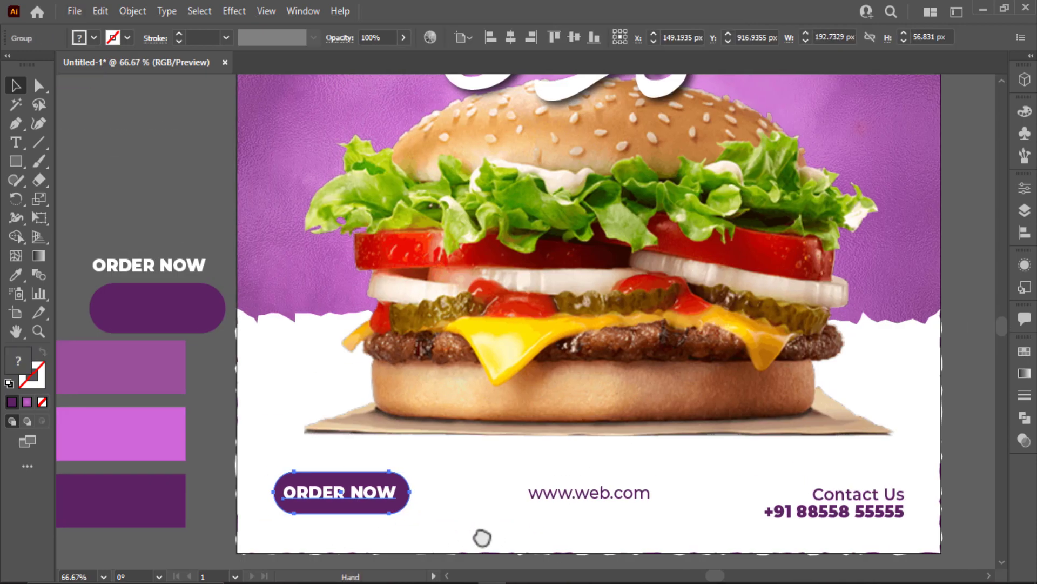
{"action": "key", "text": "v"}
{"action": "left_click", "coordinate": [286, 490]}
{"action": "left_click_drag", "start_coordinate": [974, 550], "coordinate": [969, 548]}
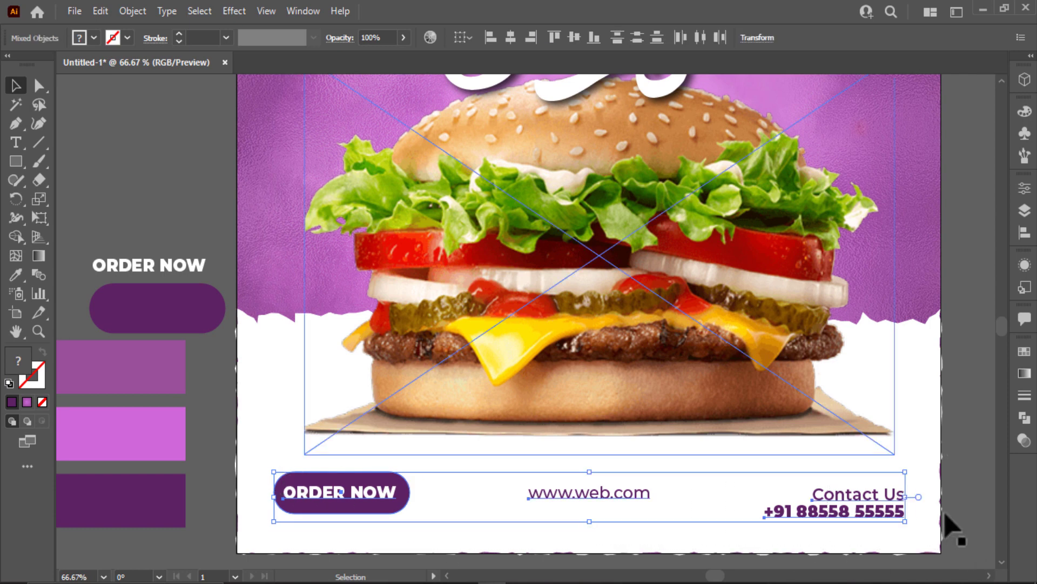
{"action": "left_click", "coordinate": [575, 38]}
{"action": "mouse_move", "coordinate": [858, 500]}
{"action": "left_mouse_down"}
{"action": "mouse_move", "coordinate": [864, 518]}
{"action": "mouse_move", "coordinate": [871, 513]}
{"action": "left_mouse_up"}
{"action": "left_click", "coordinate": [946, 428]}
Delete the spare purple pill and move the spare ORDER NOW text to the top-left.
{"action": "key", "text": "ctrl+0"}
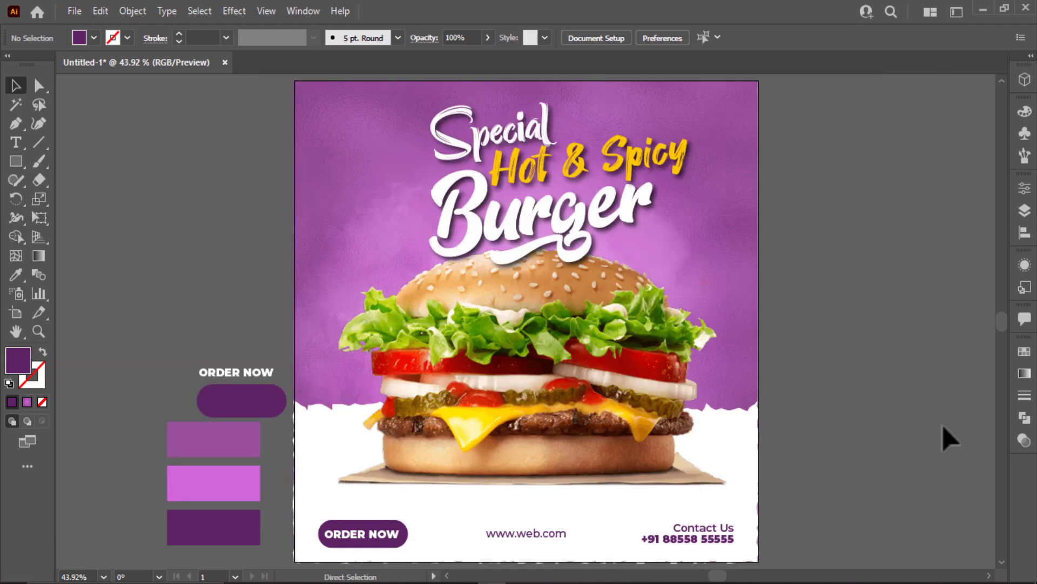
{"action": "left_click", "coordinate": [264, 400]}
{"action": "key", "text": "Delete"}
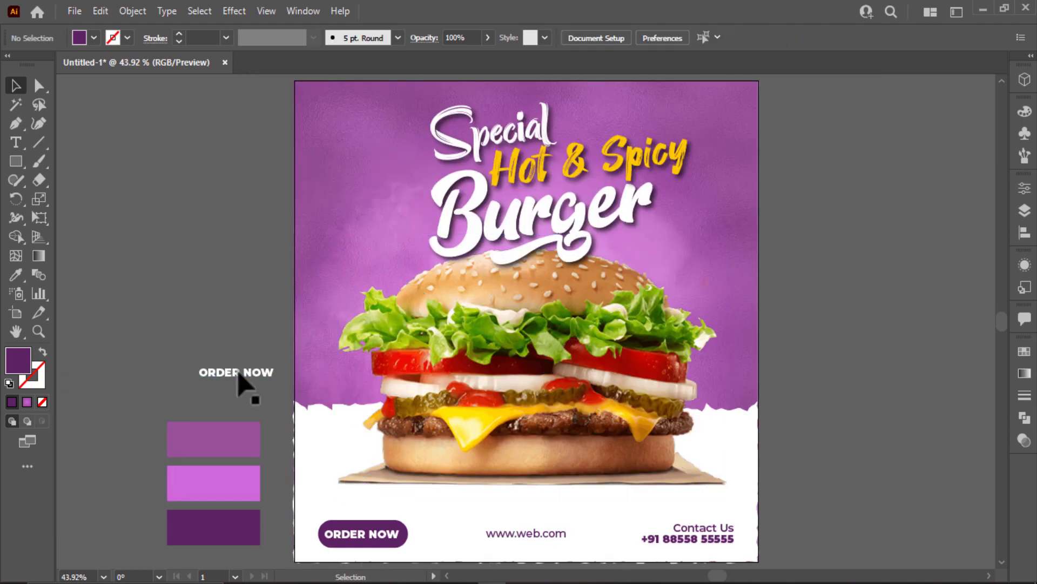
{"action": "left_click_drag", "start_coordinate": [237, 375], "coordinate": [358, 115]}
Replace the spare top-left text with two lines reading 'LOGO' and 'HERE'.
{"action": "double_click", "coordinate": [359, 115]}
{"action": "key", "text": "ctrl+a"}
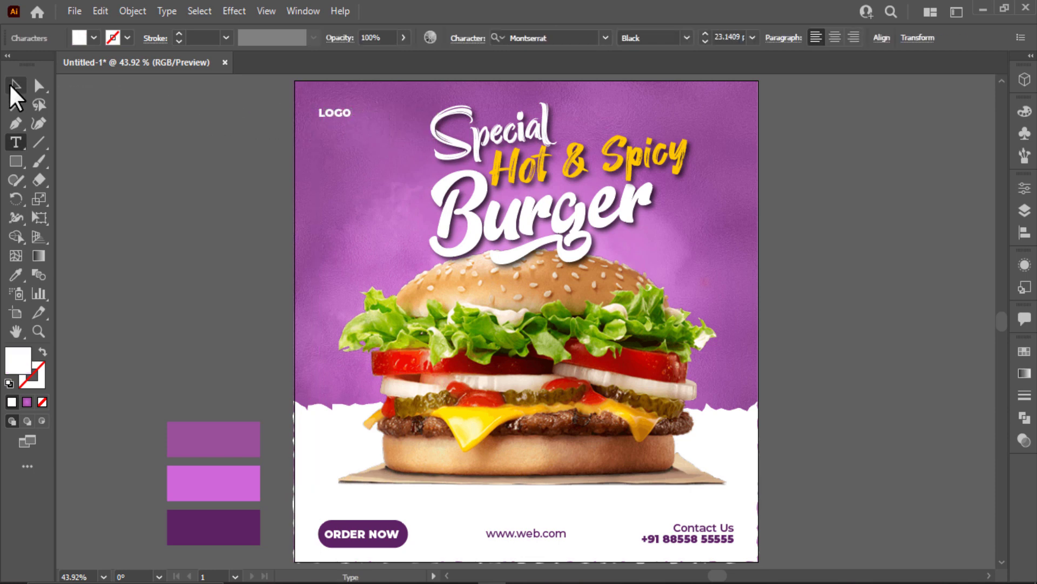
{"action": "type", "text": "LOGO"}
{"action": "key", "text": "Return"}
{"action": "type", "text": "HERE"}
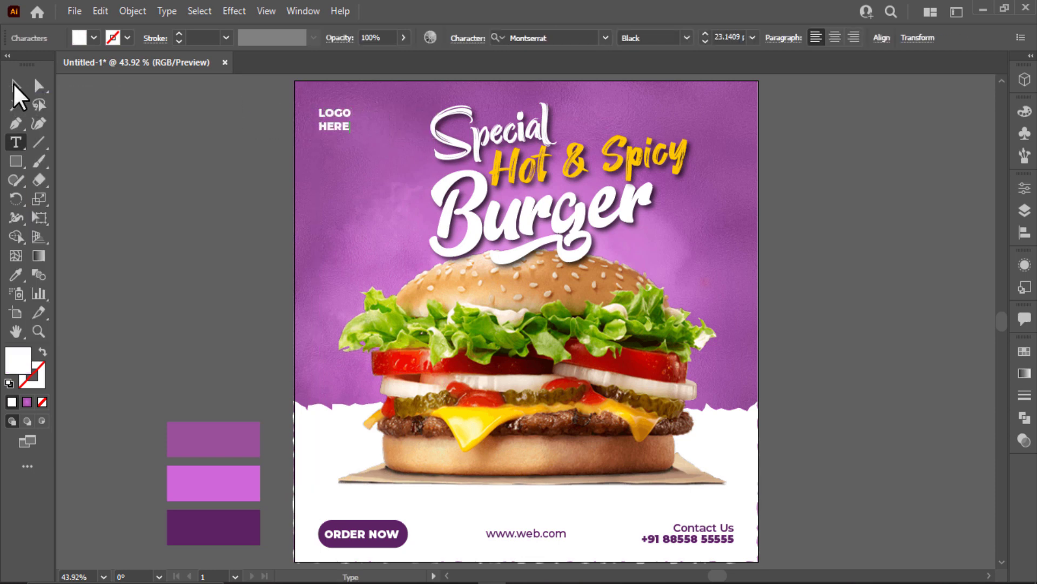
{"action": "left_click", "coordinate": [15, 86]}
Scale up the LOGO HERE placeholder with its bounding-box handle.
{"action": "left_click", "coordinate": [289, 162]}
{"action": "left_click", "coordinate": [335, 120]}
{"action": "left_click_drag", "start_coordinate": [352, 133], "coordinate": [331, 132]}
{"action": "left_click", "coordinate": [187, 204]}
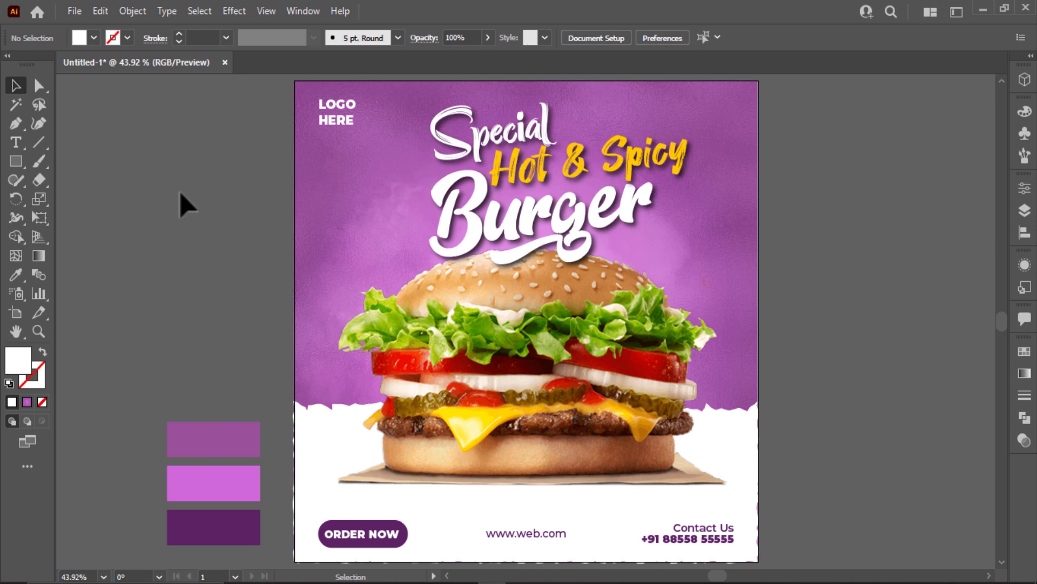
{"action": "scroll", "coordinate": [267, 230], "scroll_direction": "up", "scroll_amount": 1}
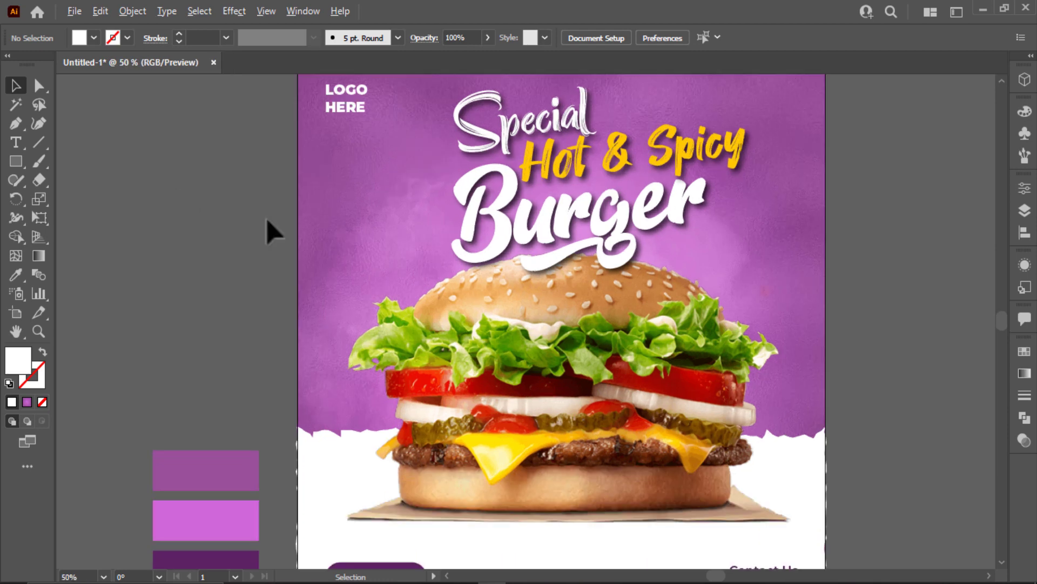
Draw a curved arc path with the Pen tool just right of the Burger headline.
{"action": "left_click", "coordinate": [16, 126]}
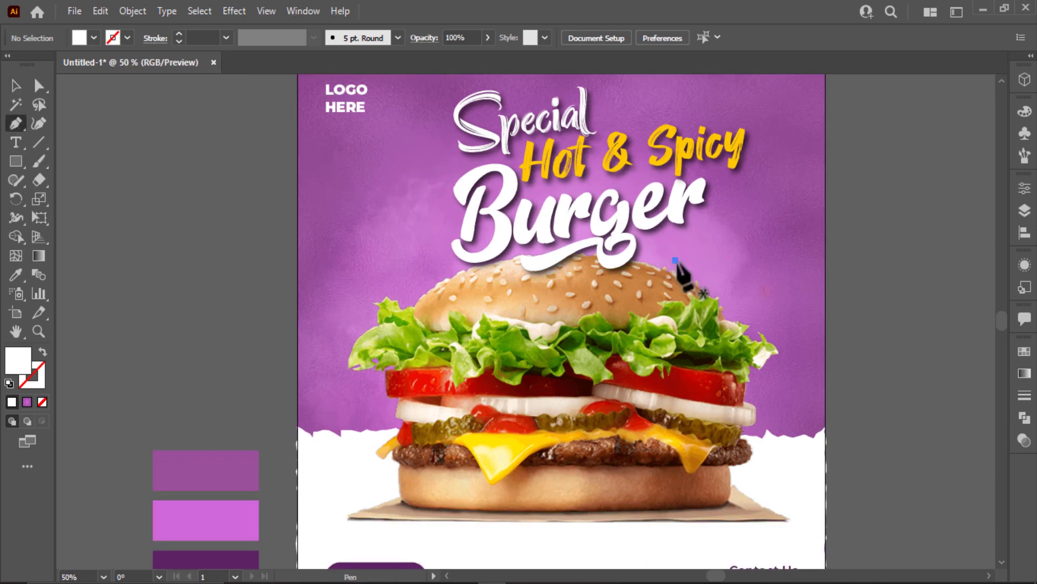
{"action": "left_click", "coordinate": [676, 260]}
{"action": "left_click_drag", "start_coordinate": [763, 445], "coordinate": [737, 548]}
{"action": "key", "text": "ctrl+z"}
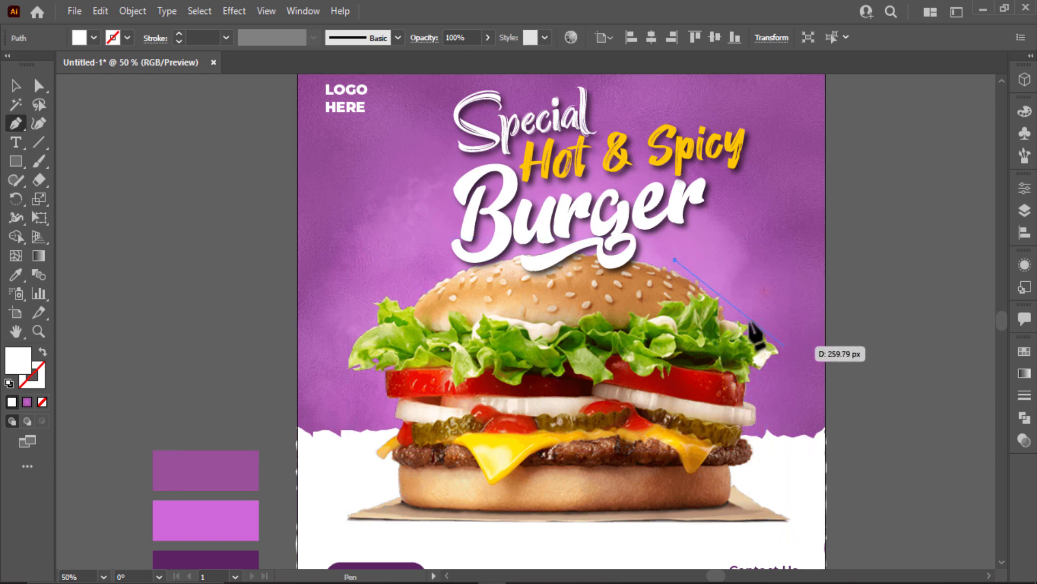
{"action": "key", "text": "ctrl+z"}
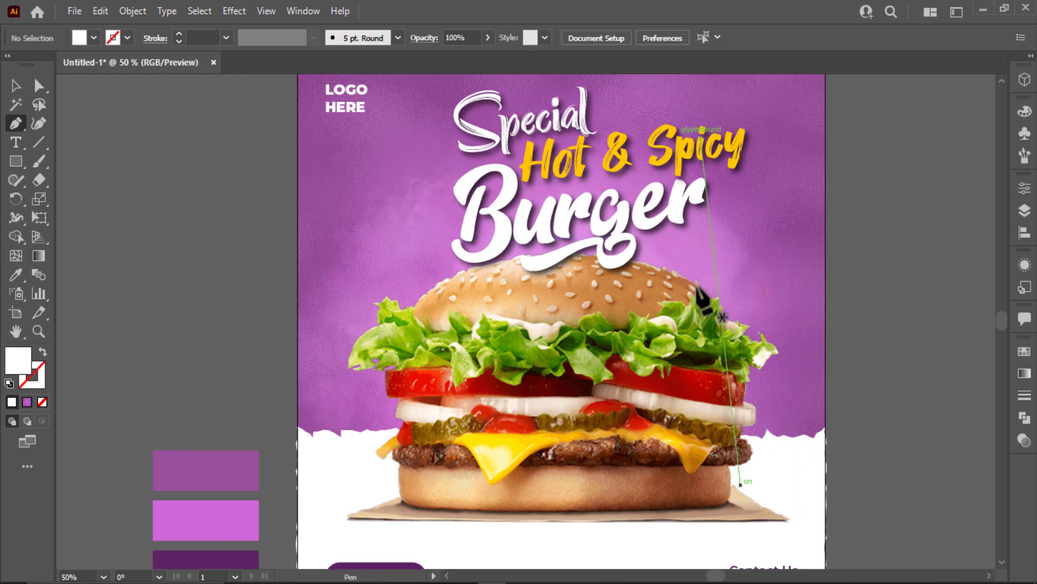
{"action": "left_click", "coordinate": [650, 253]}
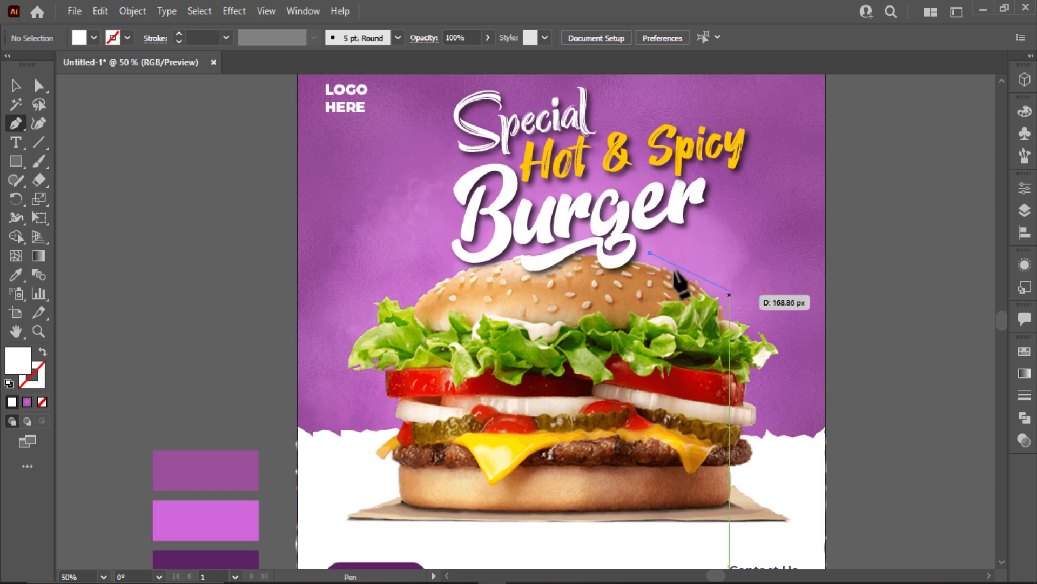
{"action": "left_click_drag", "start_coordinate": [738, 308], "coordinate": [740, 324]}
{"action": "left_click", "coordinate": [756, 361]}
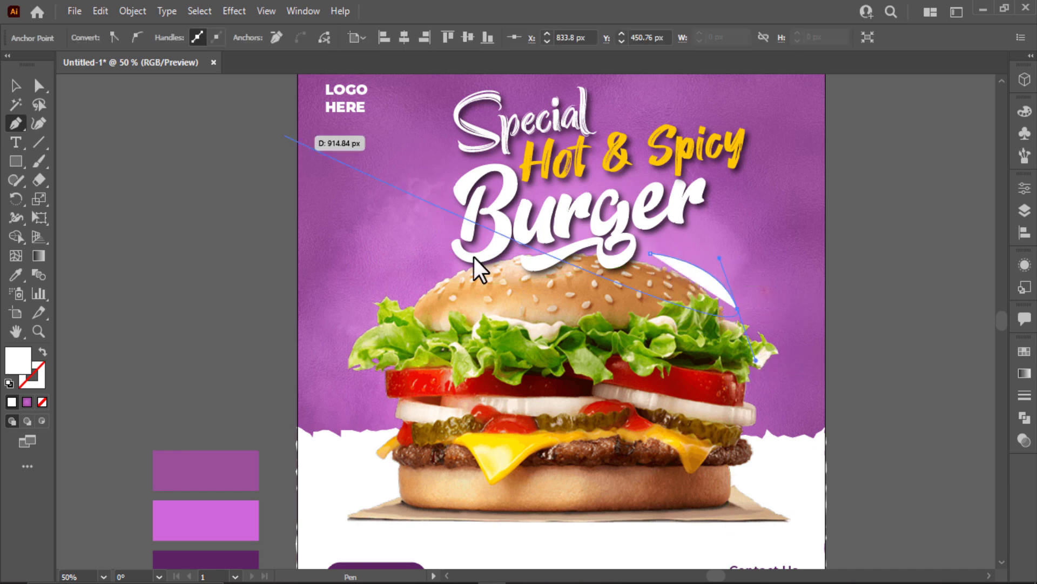
Type 'Delicious Burger' along the arc path.
{"action": "left_click", "coordinate": [17, 141]}
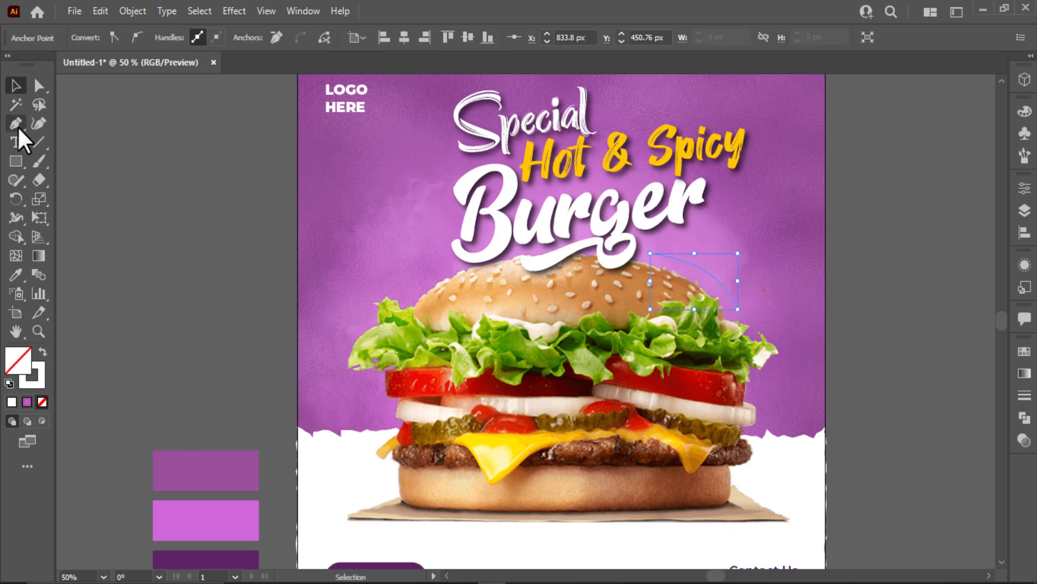
{"action": "left_click", "coordinate": [660, 253]}
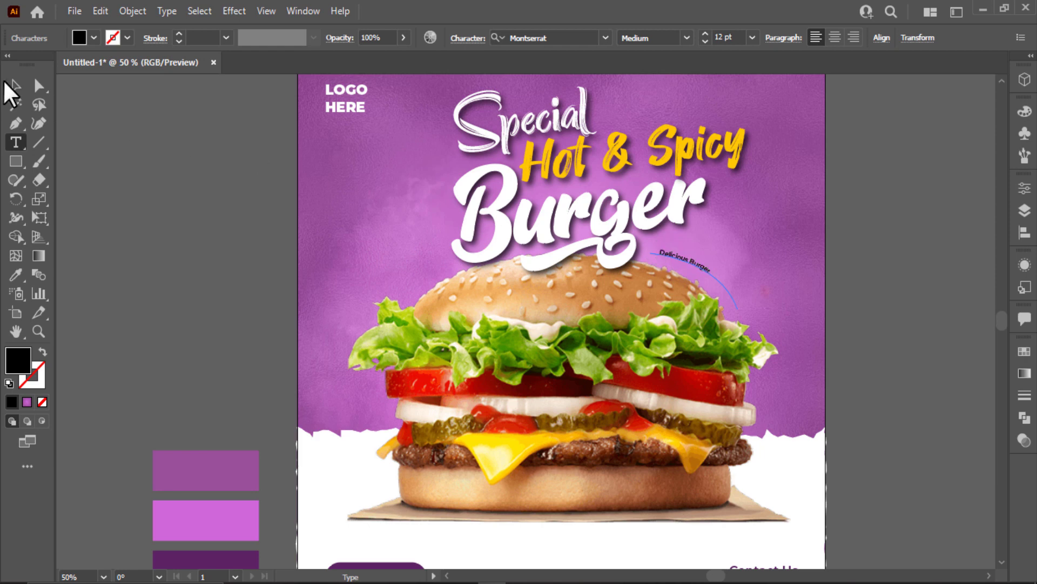
{"action": "left_click", "coordinate": [14, 87]}
Set the curved Delicious Burger text in the Billy Ohio font.
{"action": "left_click", "coordinate": [605, 36]}
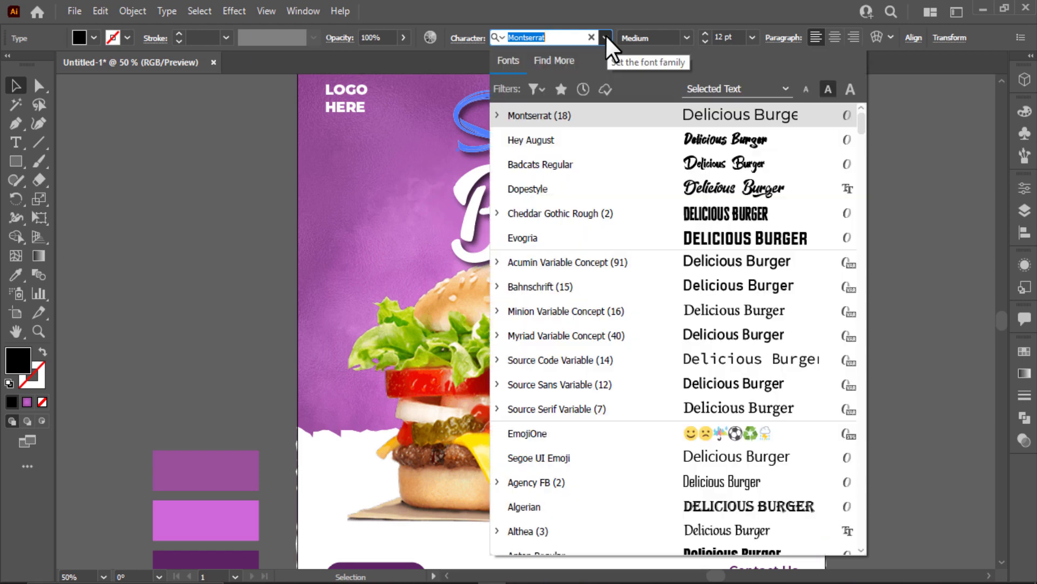
{"action": "scroll", "coordinate": [647, 174], "scroll_direction": "down", "scroll_amount": 2}
{"action": "scroll", "coordinate": [732, 458], "scroll_direction": "down", "scroll_amount": 1}
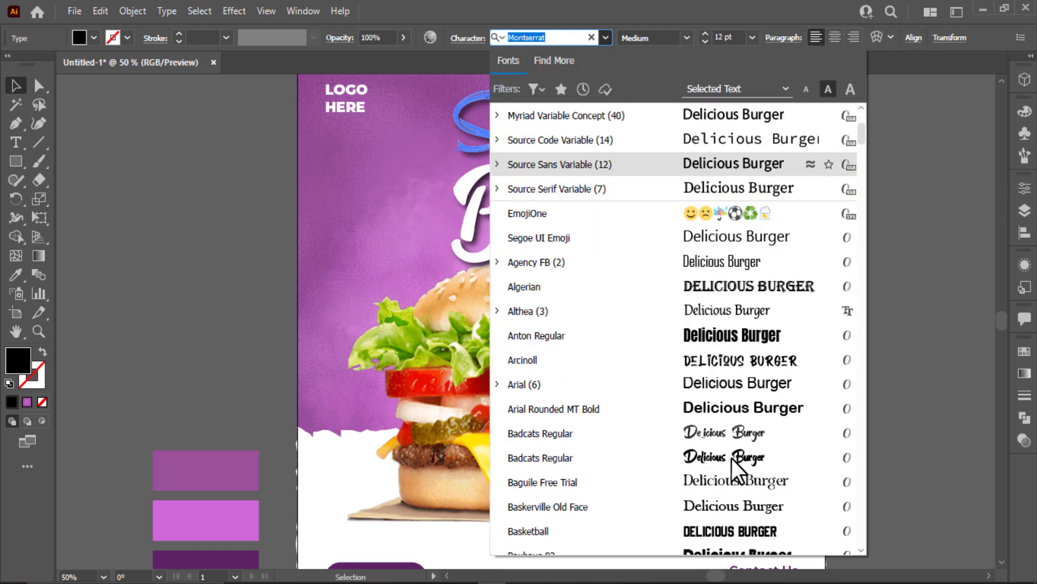
{"action": "scroll", "coordinate": [733, 466], "scroll_direction": "down", "scroll_amount": 3}
{"action": "scroll", "coordinate": [734, 466], "scroll_direction": "down", "scroll_amount": 1}
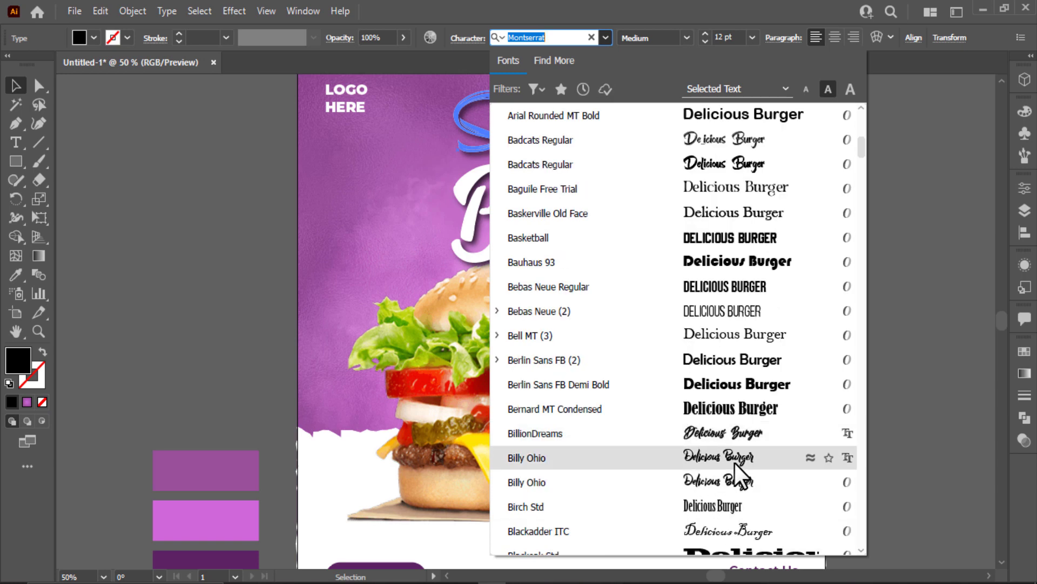
{"action": "left_click", "coordinate": [737, 454]}
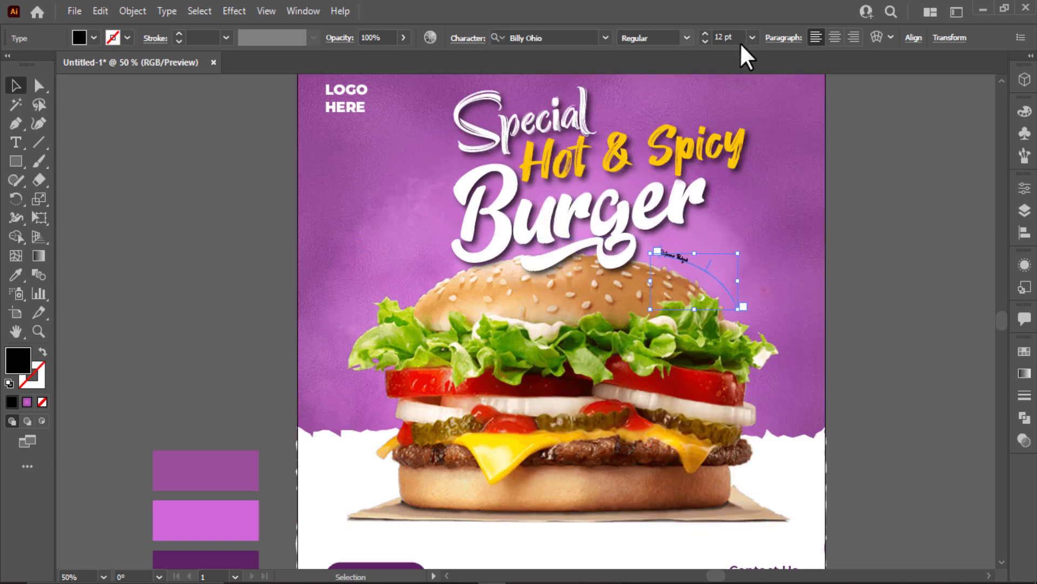
{"action": "scroll", "coordinate": [741, 36], "scroll_direction": "up", "scroll_amount": 6}
{"action": "scroll", "coordinate": [742, 36], "scroll_direction": "up", "scroll_amount": 8}
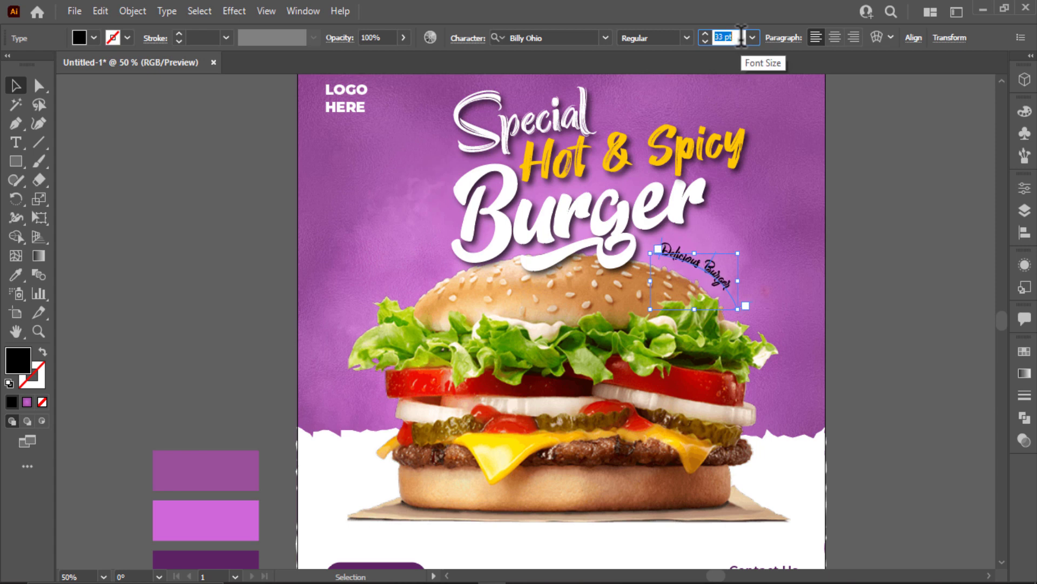
{"action": "scroll", "coordinate": [742, 36], "scroll_direction": "up", "scroll_amount": 1}
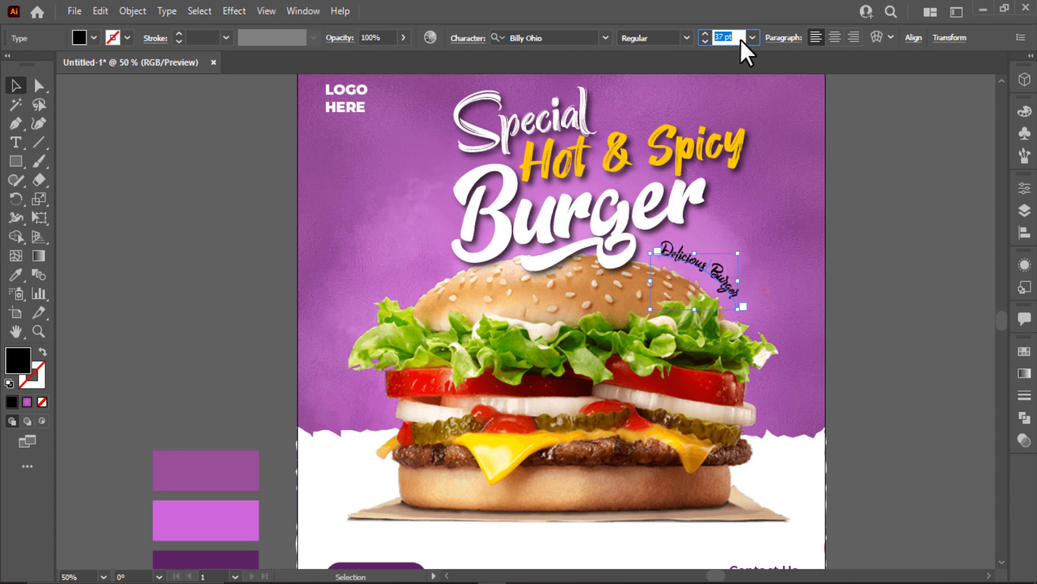
Try black and purple fills on the curved text, settling on white.
{"action": "left_click", "coordinate": [75, 40]}
{"action": "left_click", "coordinate": [41, 63]}
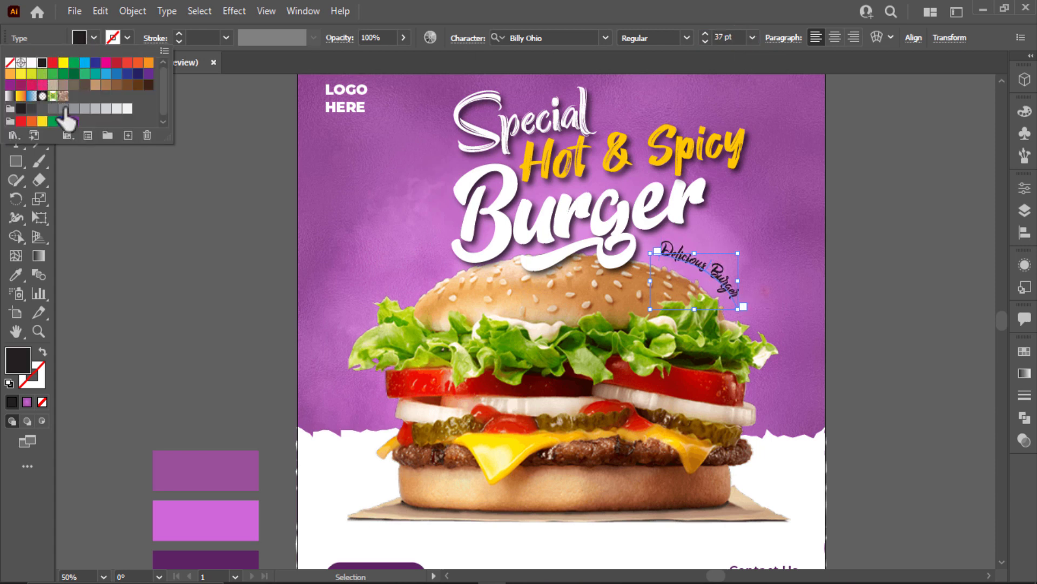
{"action": "left_click", "coordinate": [73, 120]}
{"action": "left_click", "coordinate": [31, 62]}
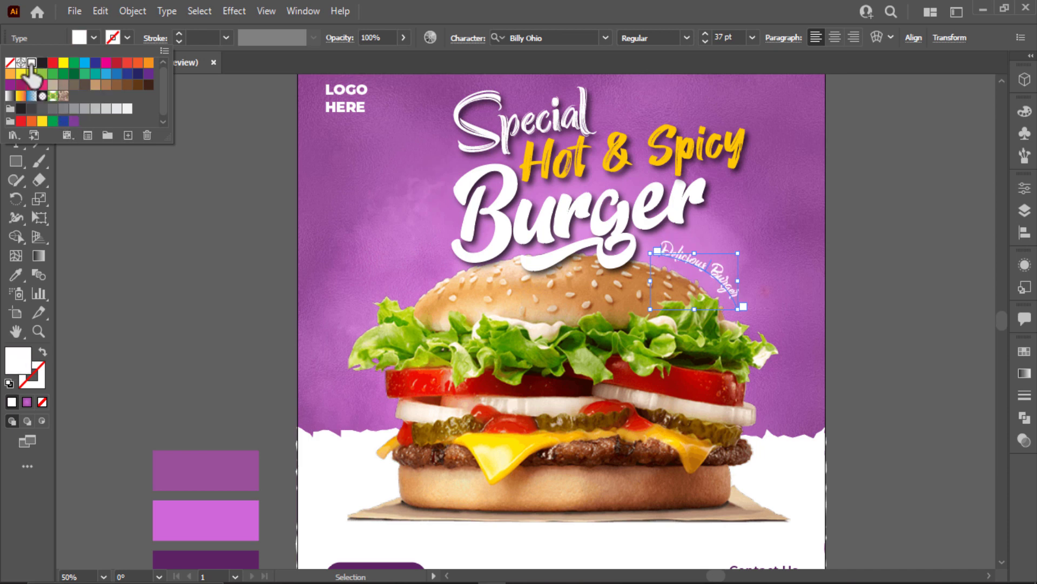
{"action": "key", "text": "Escape"}
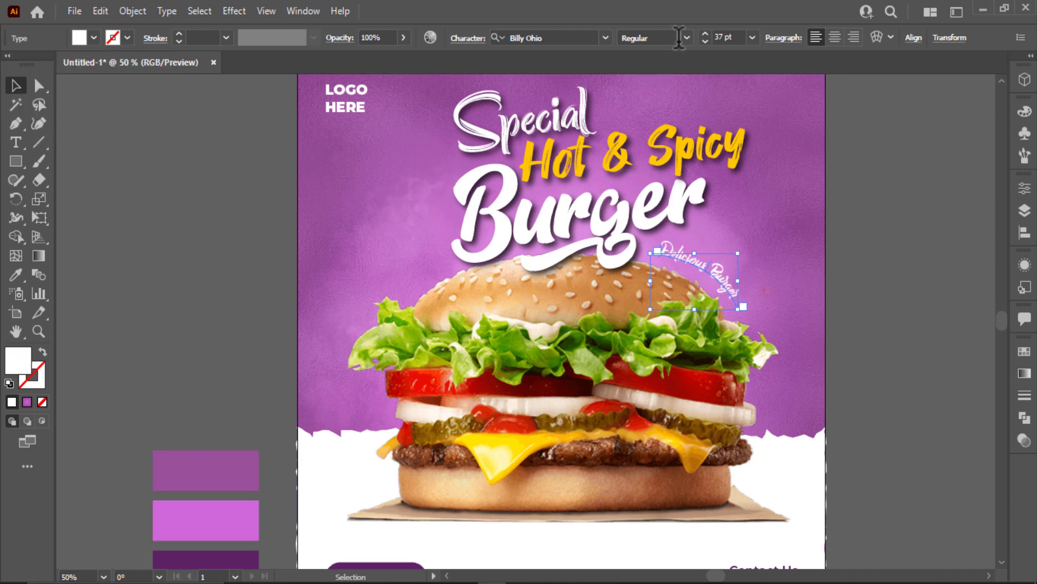
Increase the curved text's font size to 40 pt.
{"action": "left_click", "coordinate": [727, 37]}
{"action": "key", "text": "Up"}
{"action": "key", "text": "Up"}
{"action": "key", "text": "Up"}
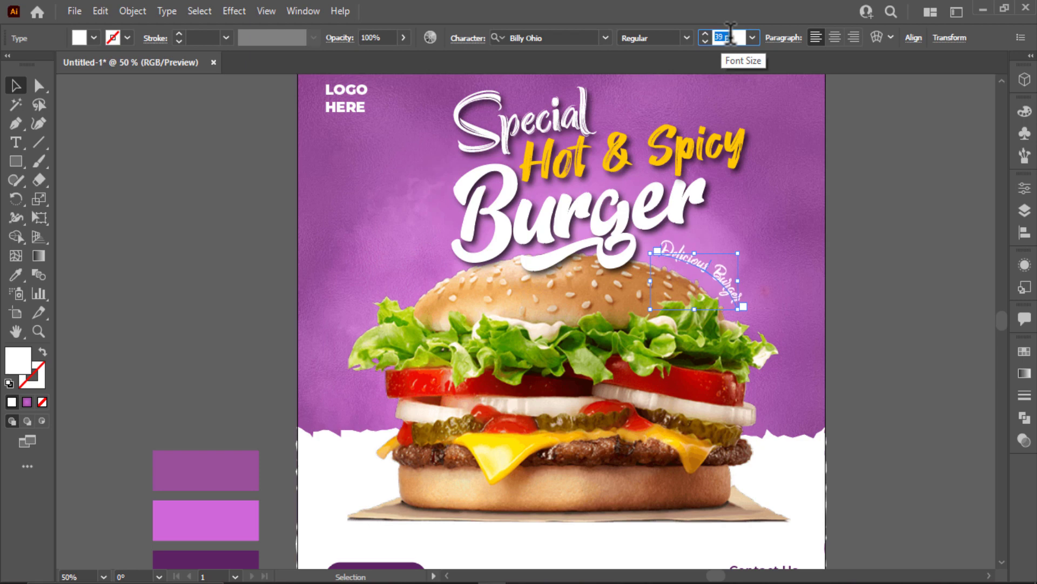
{"action": "left_click", "coordinate": [865, 237]}
Sample the dark purple from the artwork as the text fill using the Eyedropper.
{"action": "left_click", "coordinate": [732, 296]}
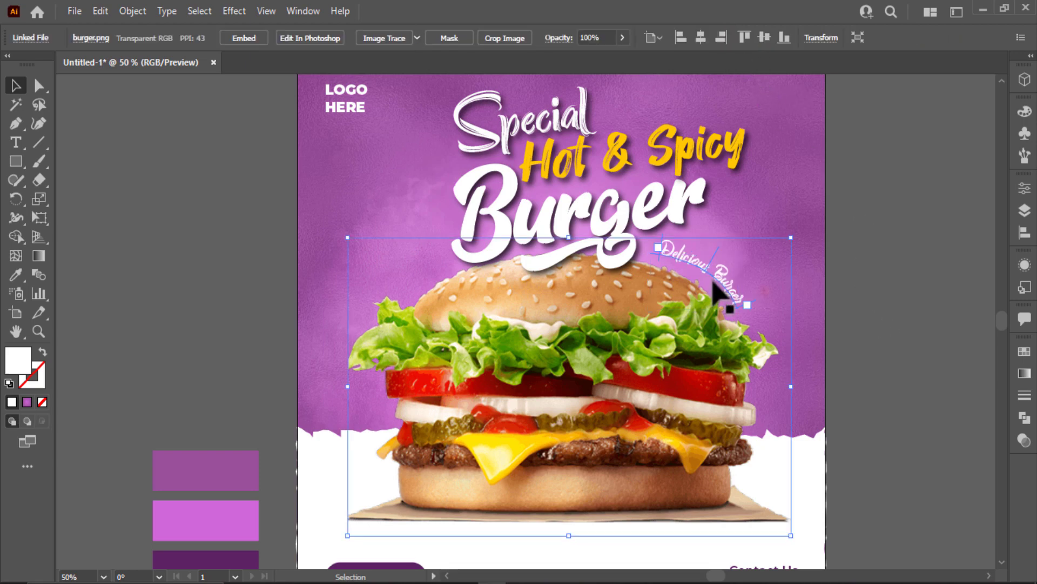
{"action": "left_click", "coordinate": [700, 300]}
{"action": "scroll", "coordinate": [700, 300], "scroll_direction": "down", "scroll_amount": 2}
{"action": "key", "text": "i"}
{"action": "left_click", "coordinate": [255, 505]}
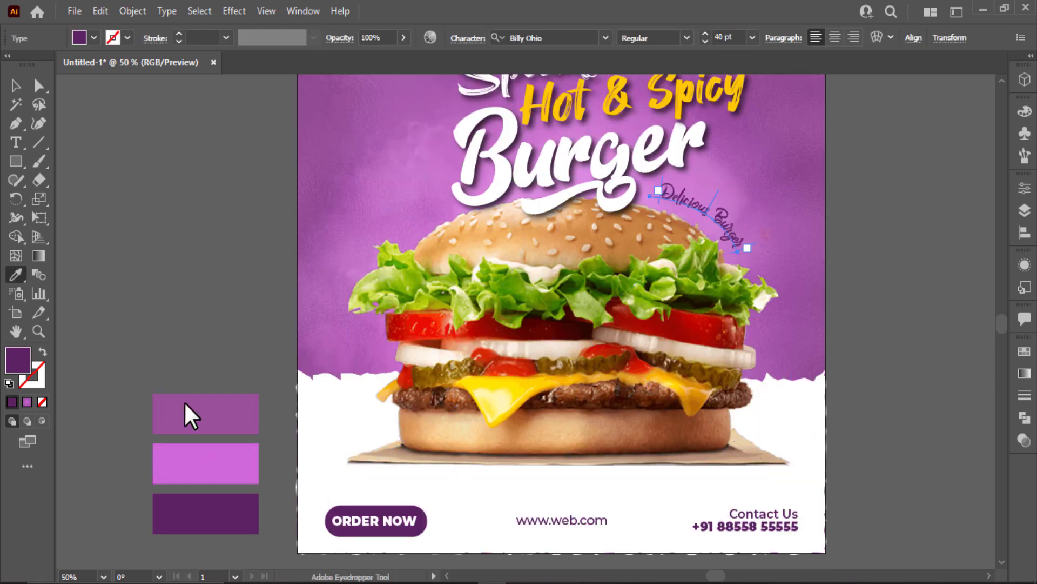
{"action": "left_click", "coordinate": [18, 81]}
{"action": "left_click", "coordinate": [154, 186]}
{"action": "scroll", "coordinate": [549, 267], "scroll_direction": "up", "scroll_amount": 2}
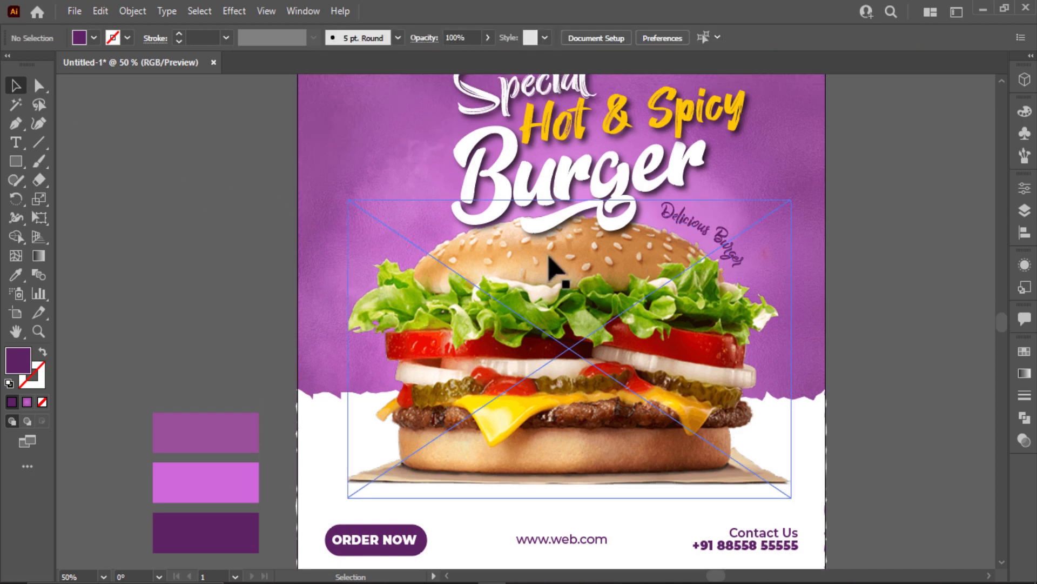
Try bright yellow and the cheese's pale yellow, then set the text fill to white.
{"action": "left_click", "coordinate": [738, 296]}
{"action": "left_click", "coordinate": [94, 37]}
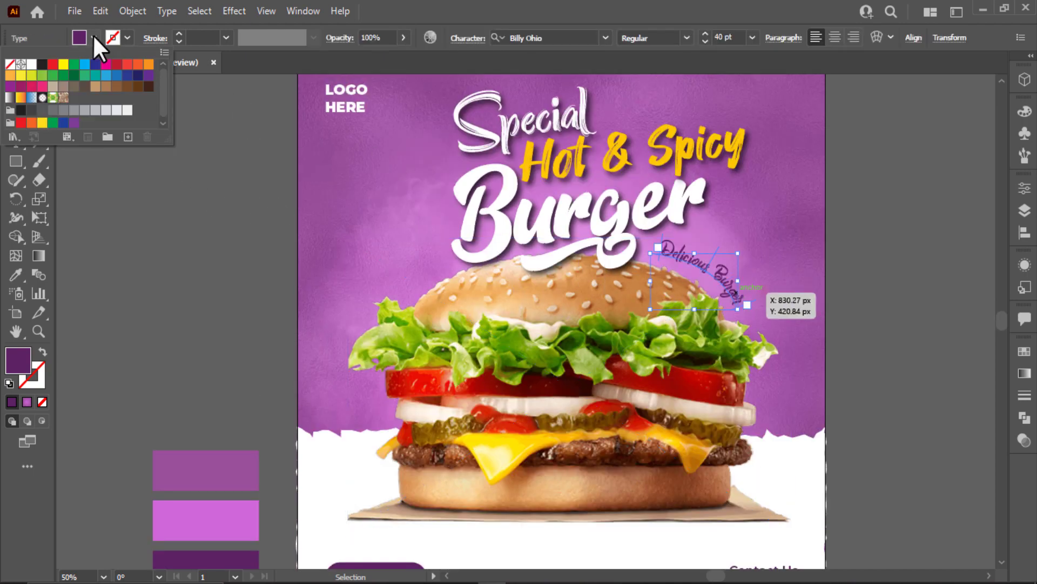
{"action": "left_click", "coordinate": [64, 64]}
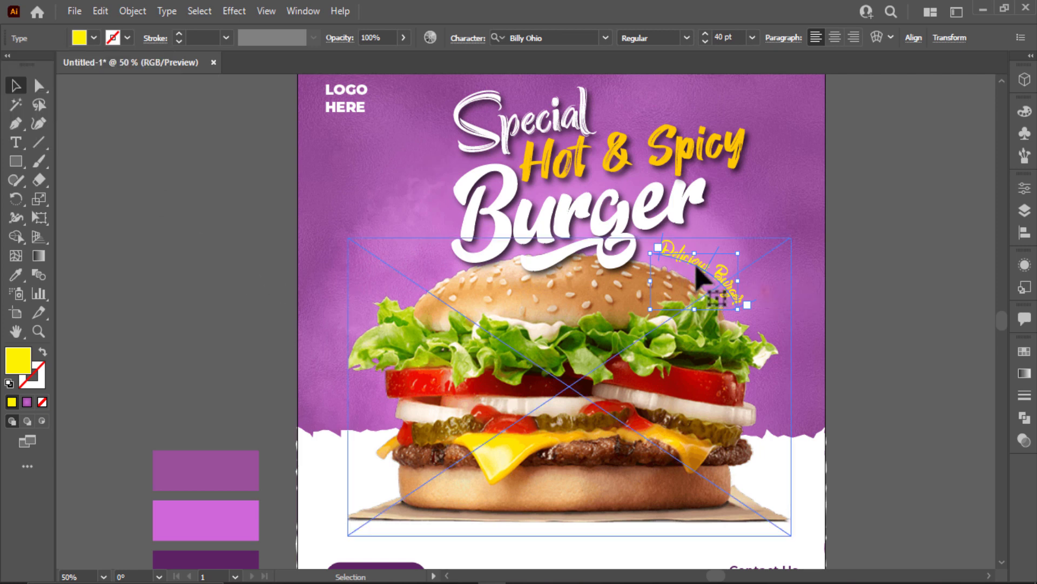
{"action": "key", "text": "i"}
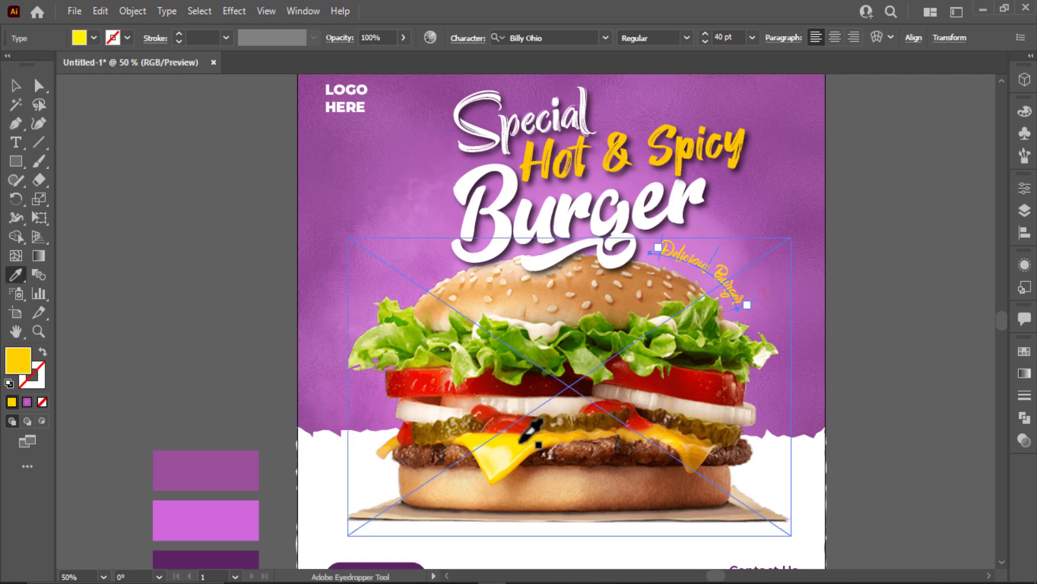
{"action": "left_click", "coordinate": [494, 457]}
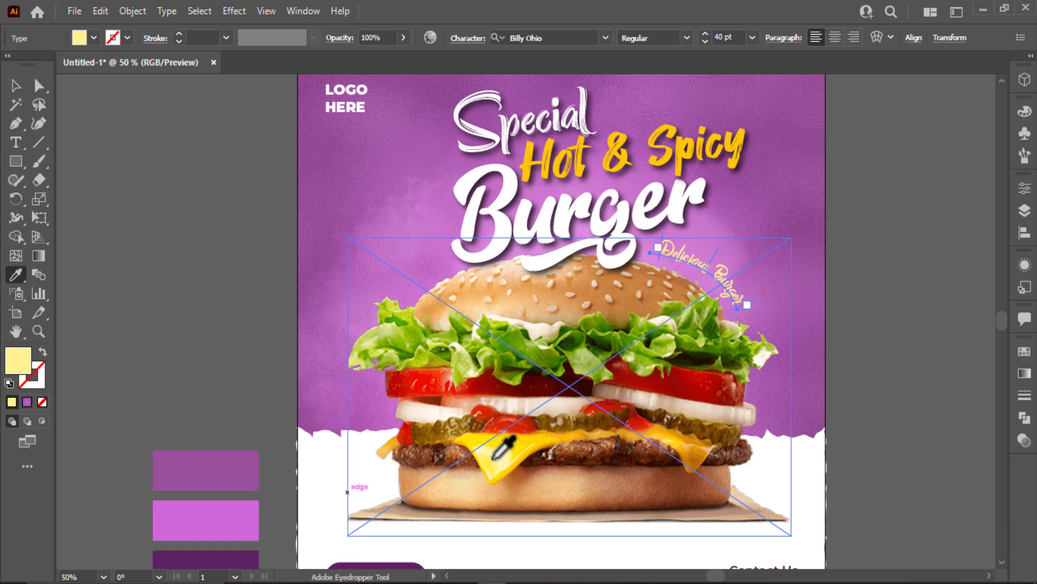
{"action": "scroll", "coordinate": [502, 449], "scroll_direction": "down", "scroll_amount": 1}
{"action": "left_click", "coordinate": [92, 39]}
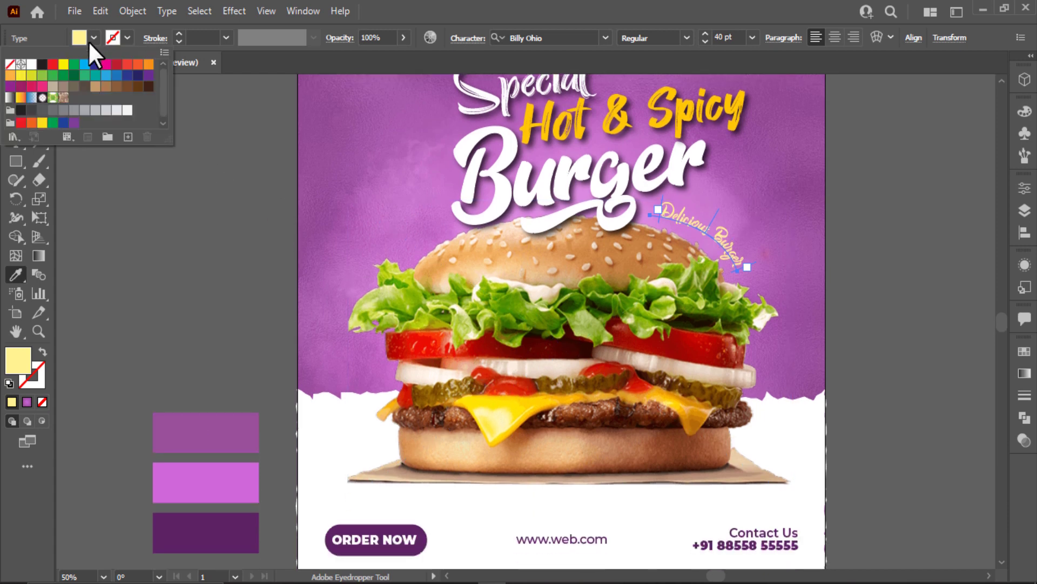
{"action": "left_click", "coordinate": [31, 64]}
Apply a drop shadow effect to the Delicious Burger text.
{"action": "left_click", "coordinate": [233, 11]}
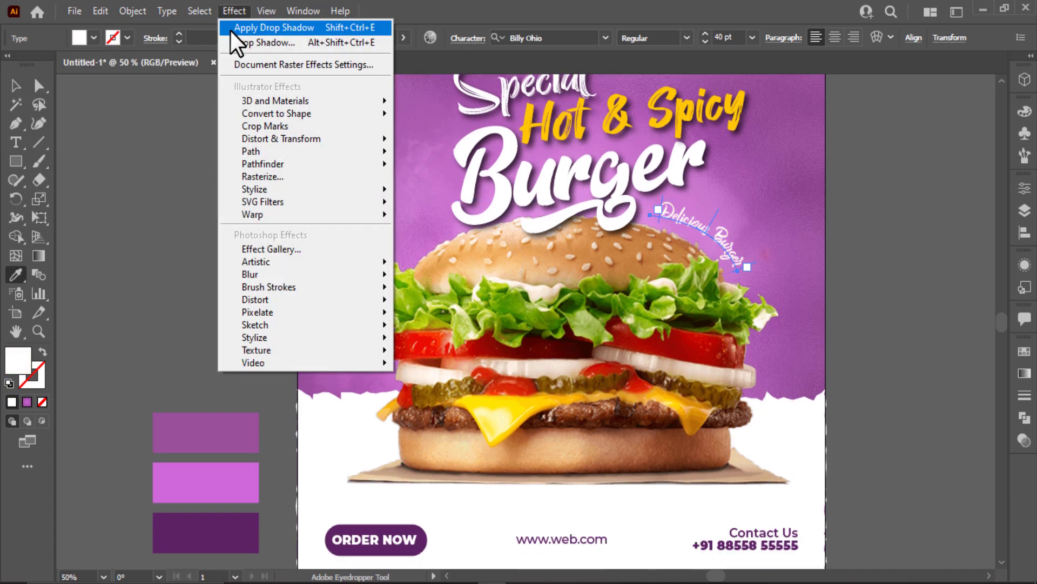
{"action": "left_click", "coordinate": [231, 31]}
{"action": "left_click", "coordinate": [15, 83]}
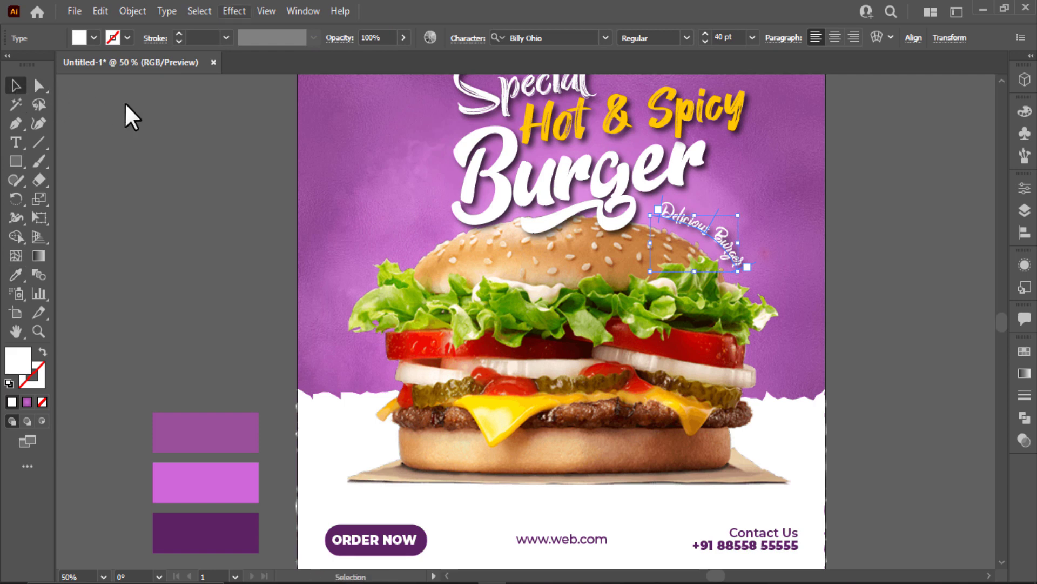
Edit the drop shadow in Appearance to 2 px X/Y offsets and 1 px blur.
{"action": "left_click", "coordinate": [1023, 265]}
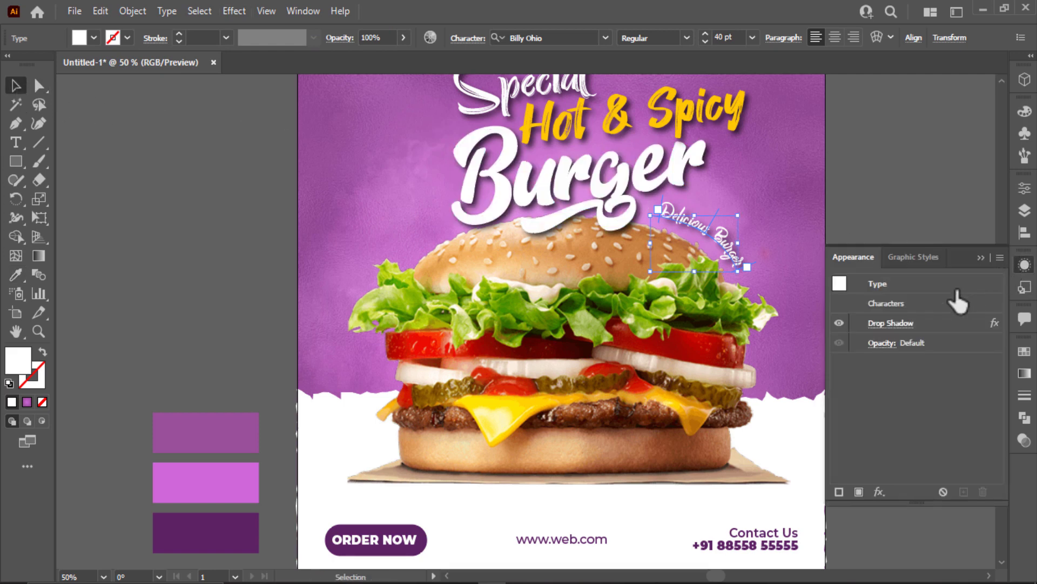
{"action": "left_click", "coordinate": [891, 323]}
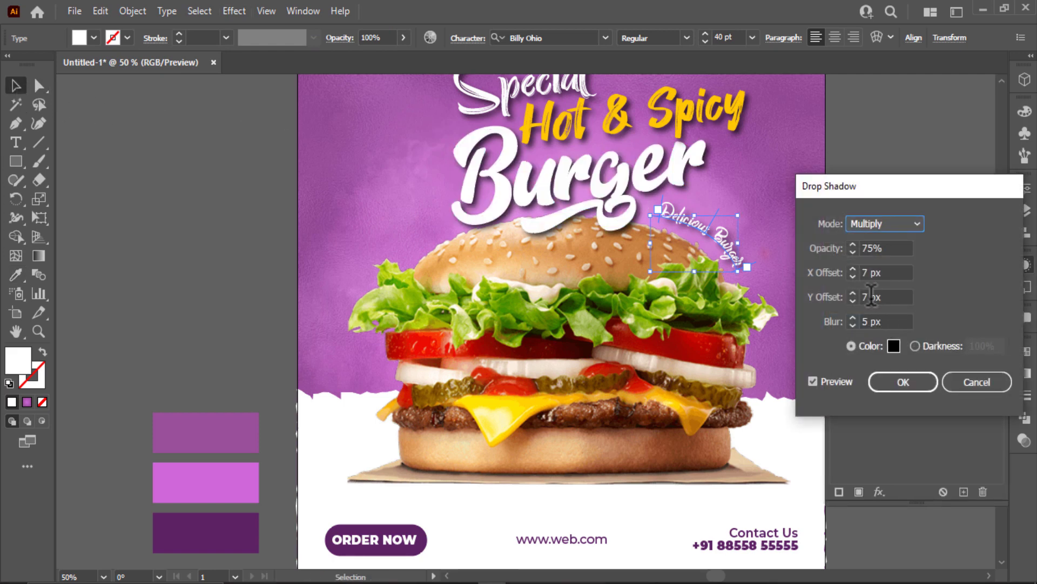
{"action": "double_click", "coordinate": [866, 297]}
{"action": "type", "text": "2"}
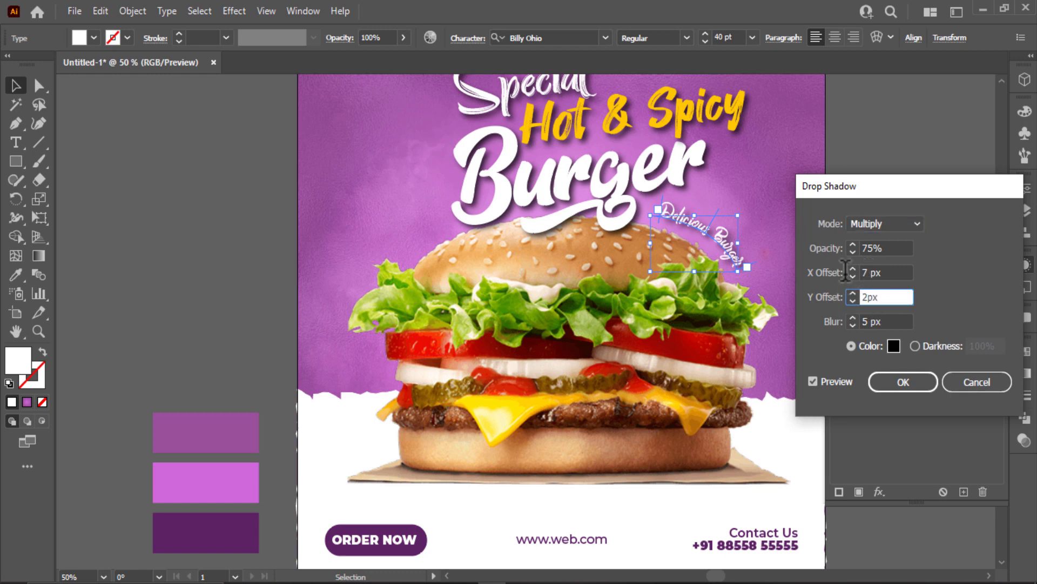
{"action": "double_click", "coordinate": [865, 272]}
{"action": "type", "text": "2"}
{"action": "double_click", "coordinate": [867, 321]}
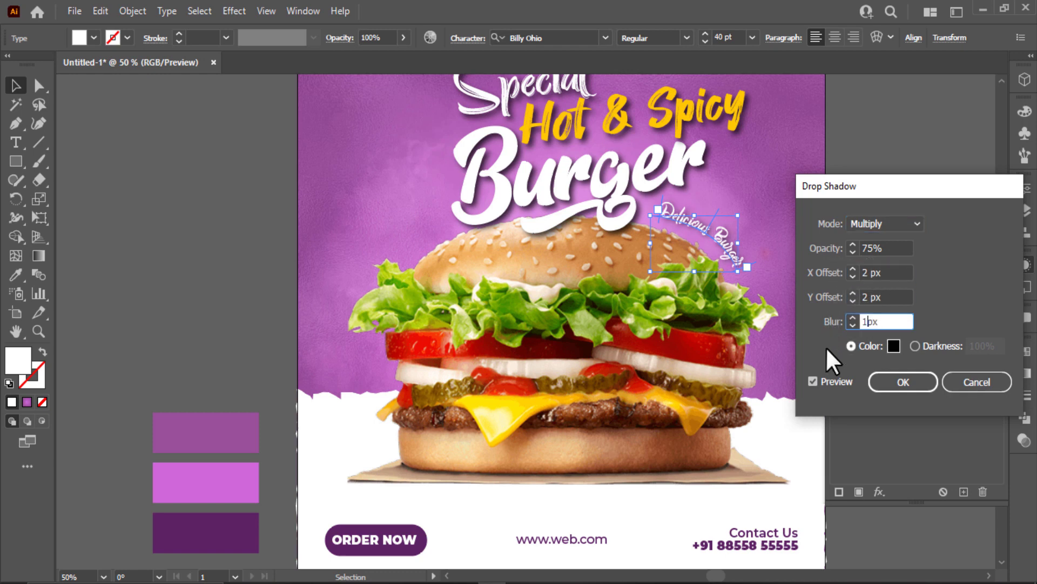
{"action": "left_click", "coordinate": [821, 377]}
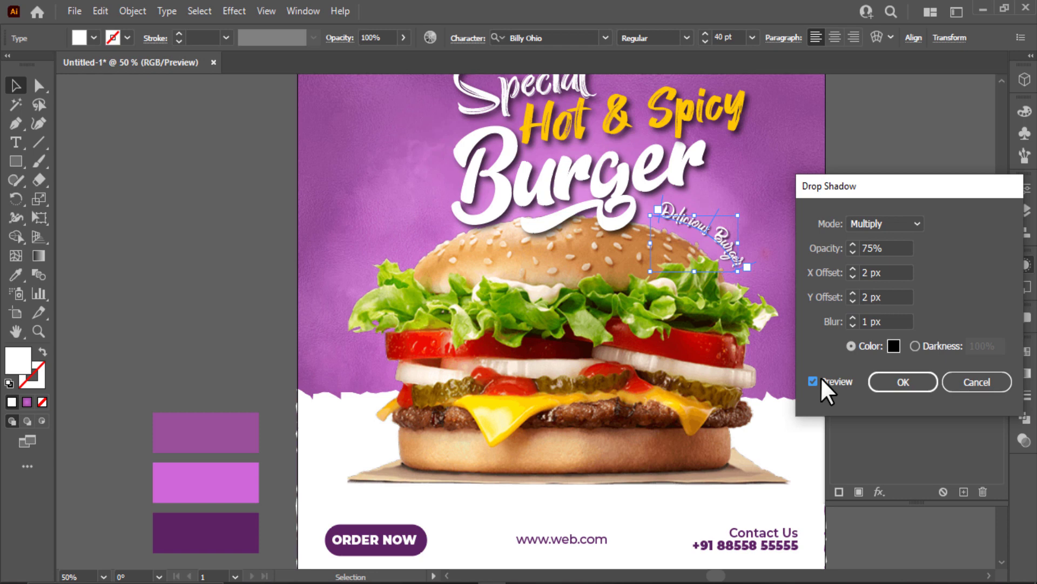
{"action": "left_click", "coordinate": [851, 269]}
{"action": "left_click", "coordinate": [898, 382]}
{"action": "left_click", "coordinate": [929, 215]}
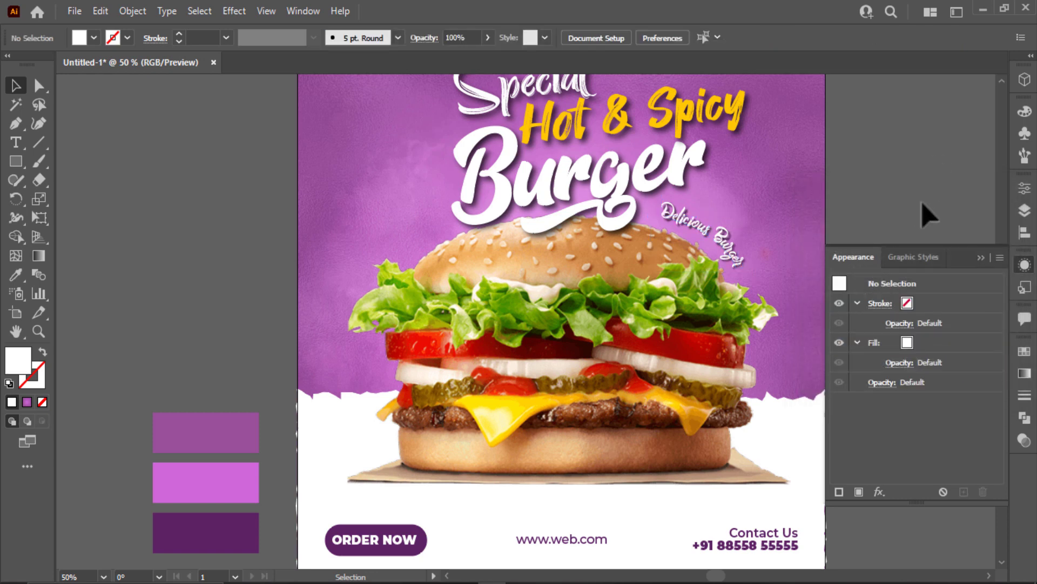
Fit the poster in view and give the Delicious Burger text the yellow swatch fill.
{"action": "left_click", "coordinate": [979, 253]}
{"action": "key", "text": "ctrl+0"}
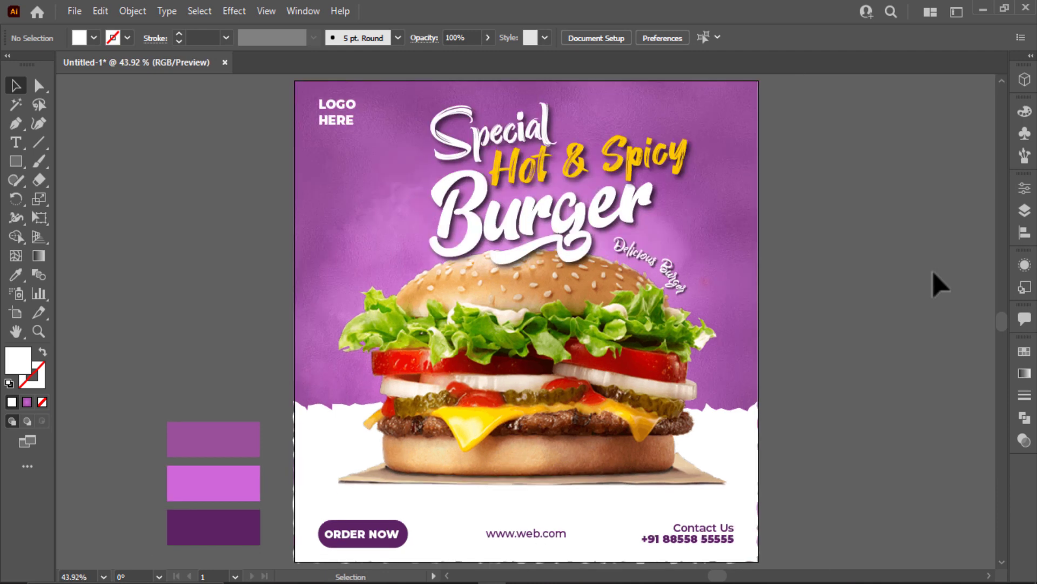
{"action": "left_click", "coordinate": [669, 264]}
{"action": "left_click", "coordinate": [95, 38]}
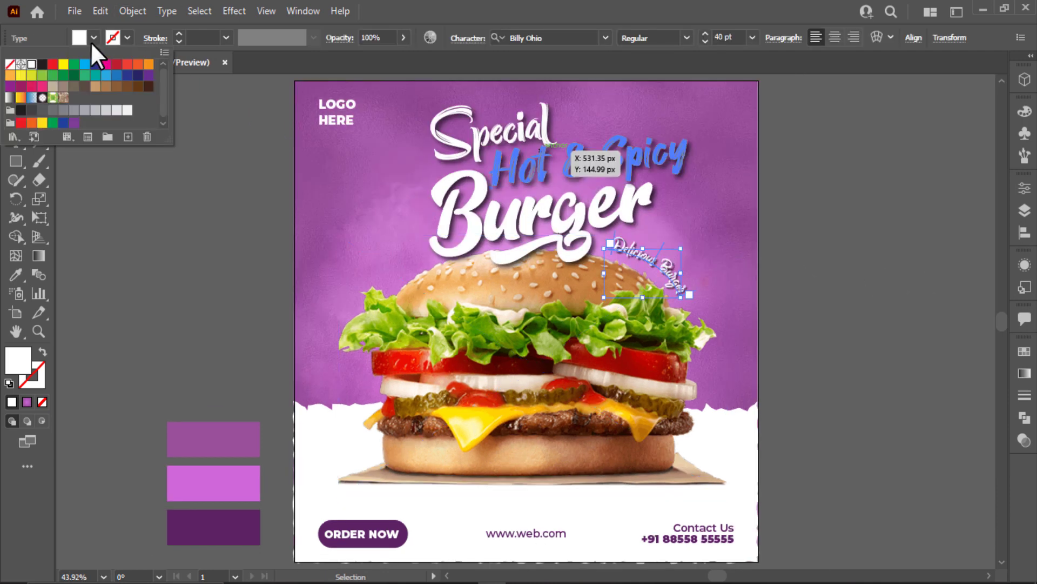
{"action": "left_click", "coordinate": [28, 62]}
{"action": "left_click", "coordinate": [834, 279]}
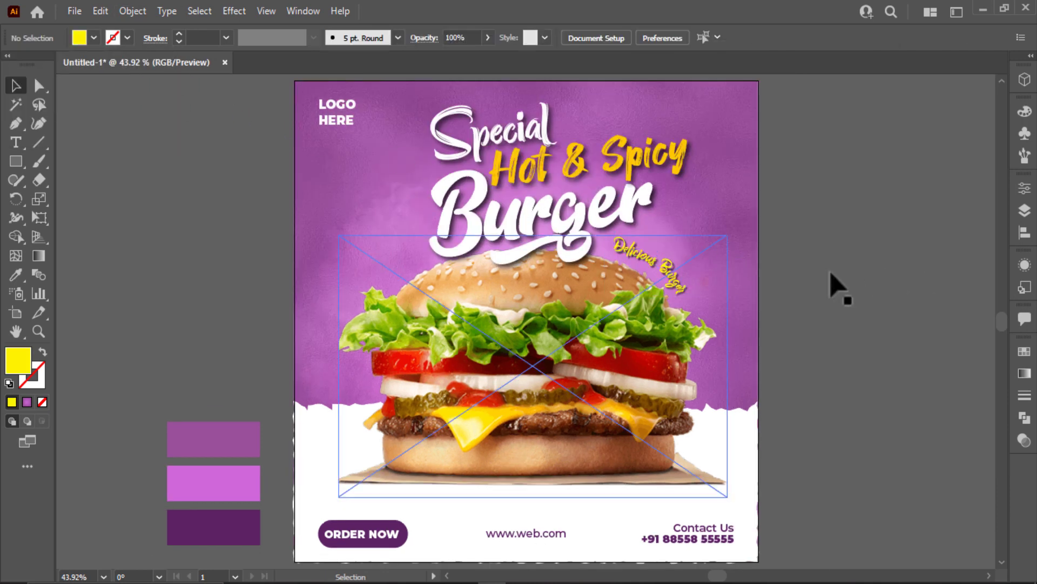
{"action": "scroll", "coordinate": [399, 277], "scroll_direction": "up", "scroll_amount": 3}
{"action": "left_click_drag", "start_coordinate": [320, 265], "coordinate": [197, 303]}
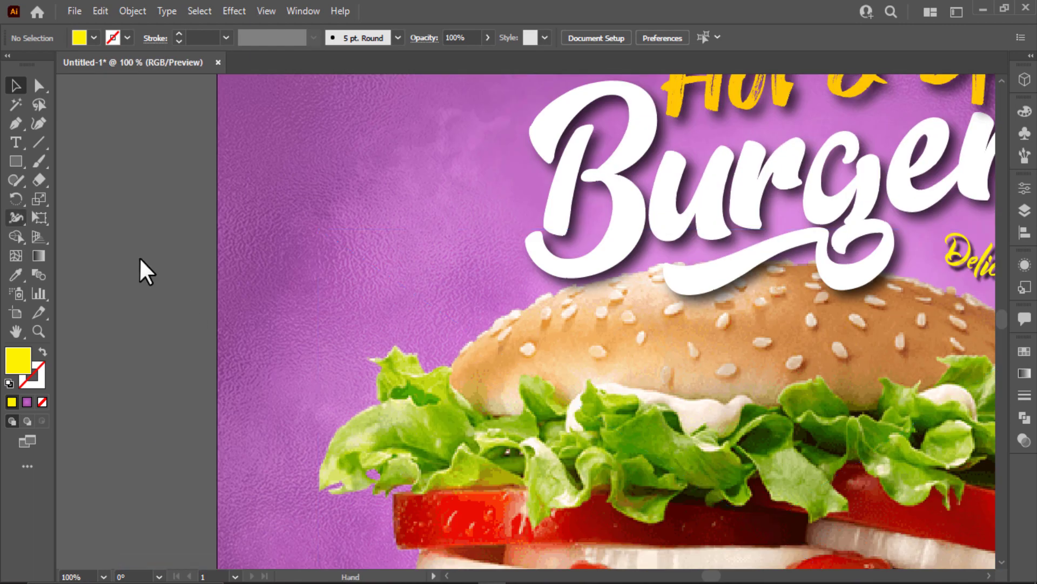
Draw a yellow circle at the poster's upper left to build the cloud.
{"action": "left_click_drag", "start_coordinate": [18, 161], "coordinate": [90, 197]}
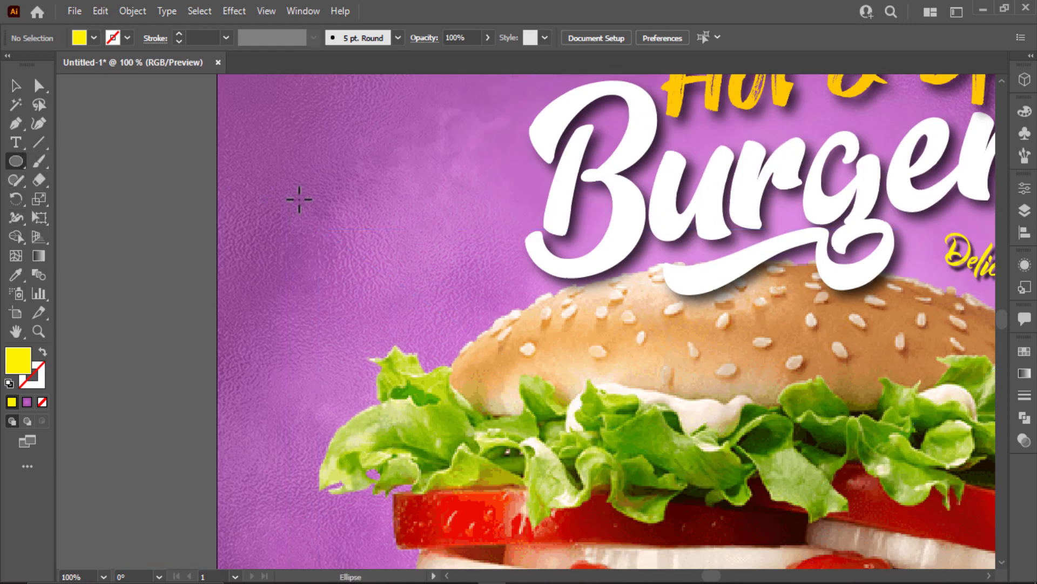
{"action": "mouse_move", "coordinate": [309, 175]}
{"action": "left_mouse_down"}
{"action": "mouse_move", "coordinate": [359, 223]}
{"action": "mouse_move", "coordinate": [380, 193]}
{"action": "mouse_move", "coordinate": [364, 229]}
{"action": "mouse_move", "coordinate": [382, 208]}
{"action": "mouse_move", "coordinate": [394, 216]}
{"action": "mouse_move", "coordinate": [406, 186]}
{"action": "mouse_move", "coordinate": [424, 216]}
{"action": "left_mouse_up"}
{"action": "key", "text": "v"}
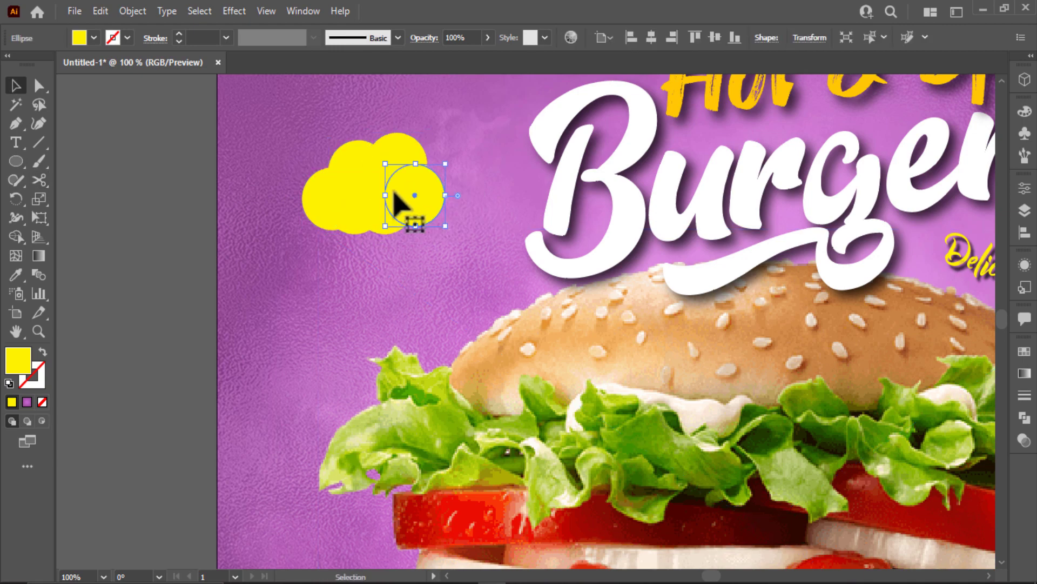
Select the cloud circles, excluding the burger photo, and unite them with Pathfinder.
{"action": "key", "text": "ctrl+a"}
{"action": "left_click", "coordinate": [112, 185]}
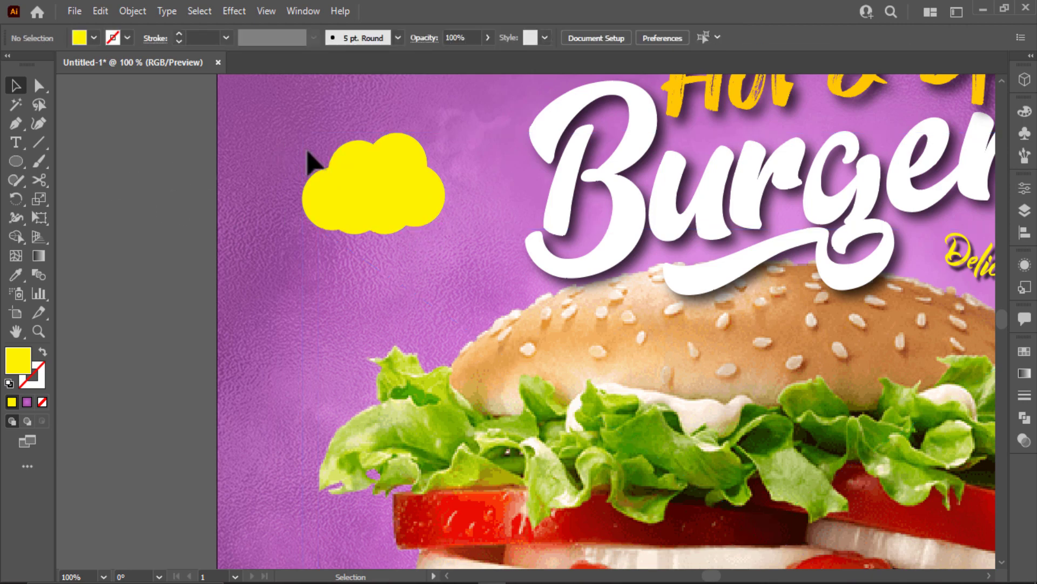
{"action": "left_click", "coordinate": [434, 215]}
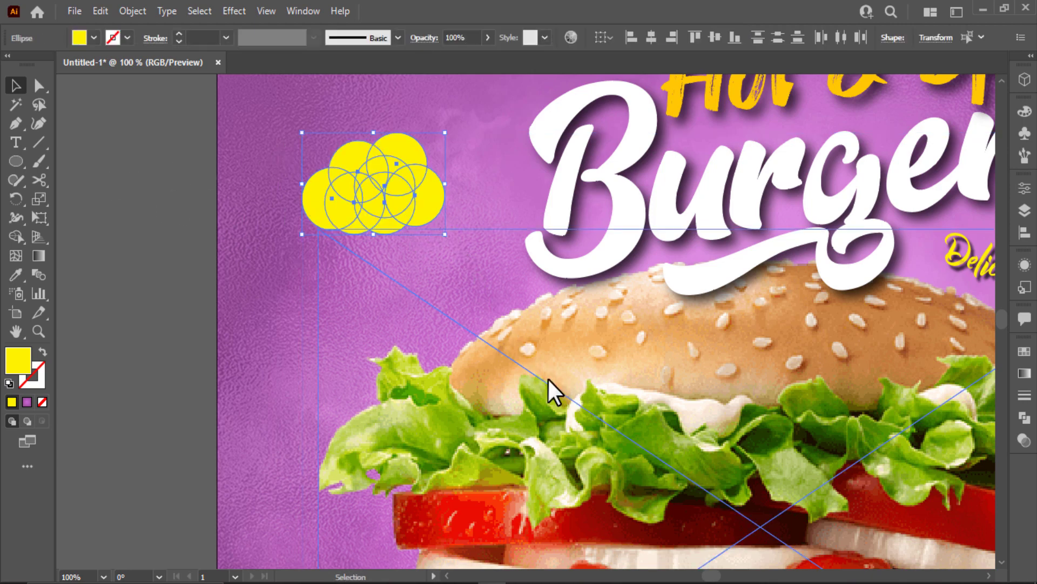
{"action": "left_click", "coordinate": [180, 301]}
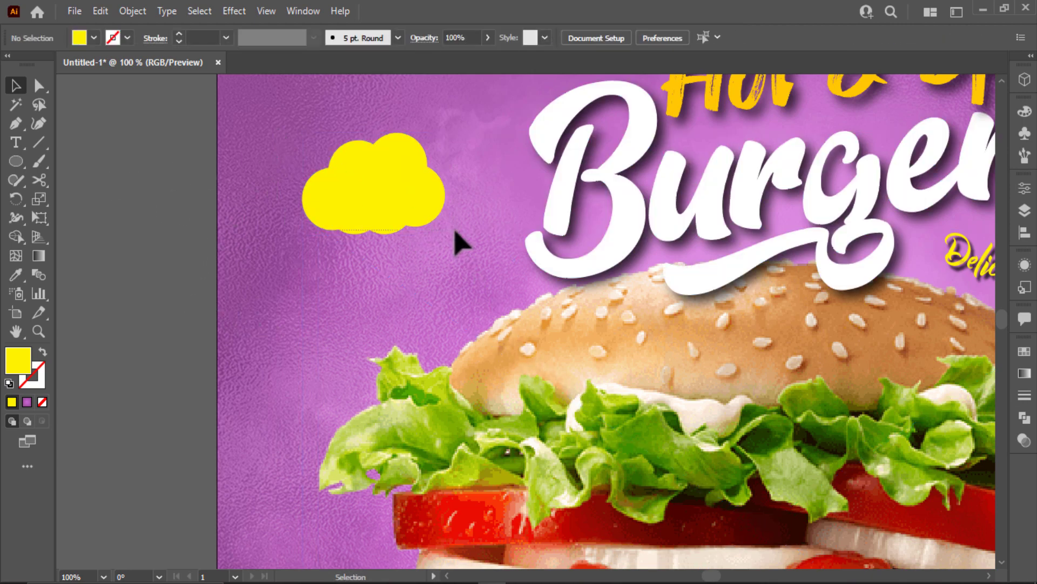
{"action": "key", "text": "ctrl+a"}
{"action": "left_click", "coordinate": [572, 374], "text": "shift"}
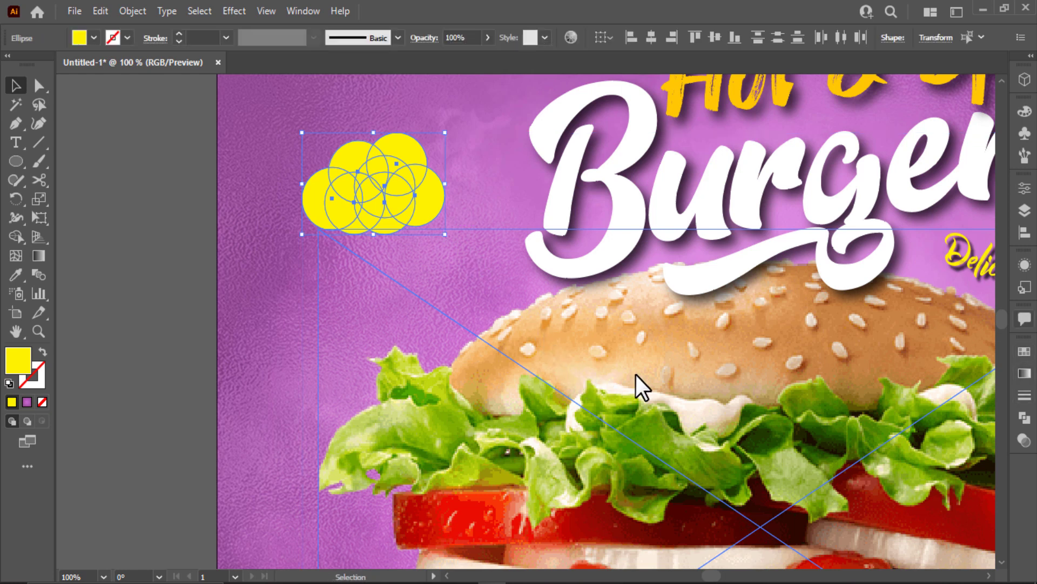
{"action": "left_click", "coordinate": [1024, 417]}
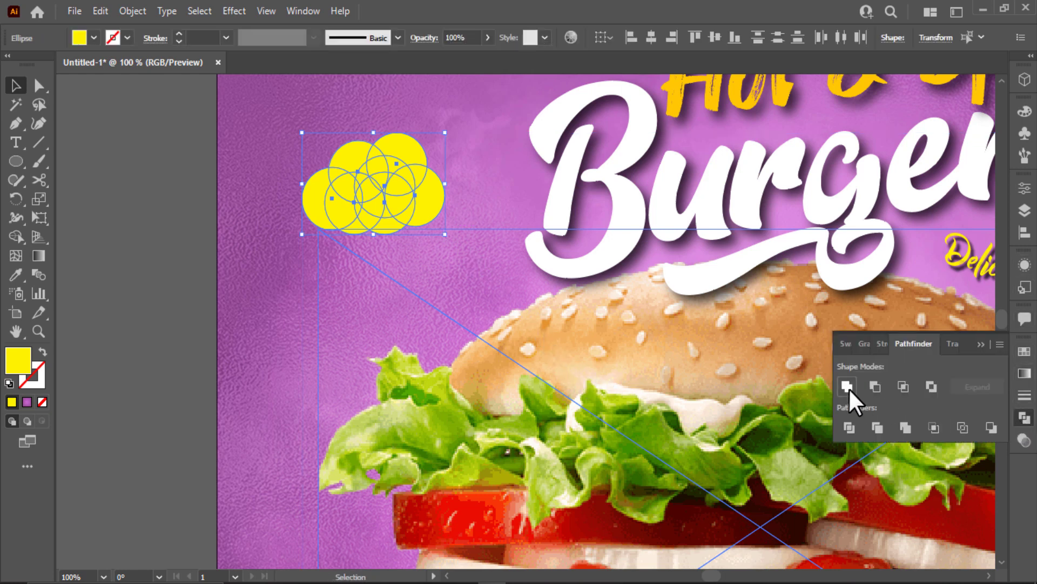
{"action": "left_click", "coordinate": [847, 386]}
{"action": "left_click", "coordinate": [980, 345]}
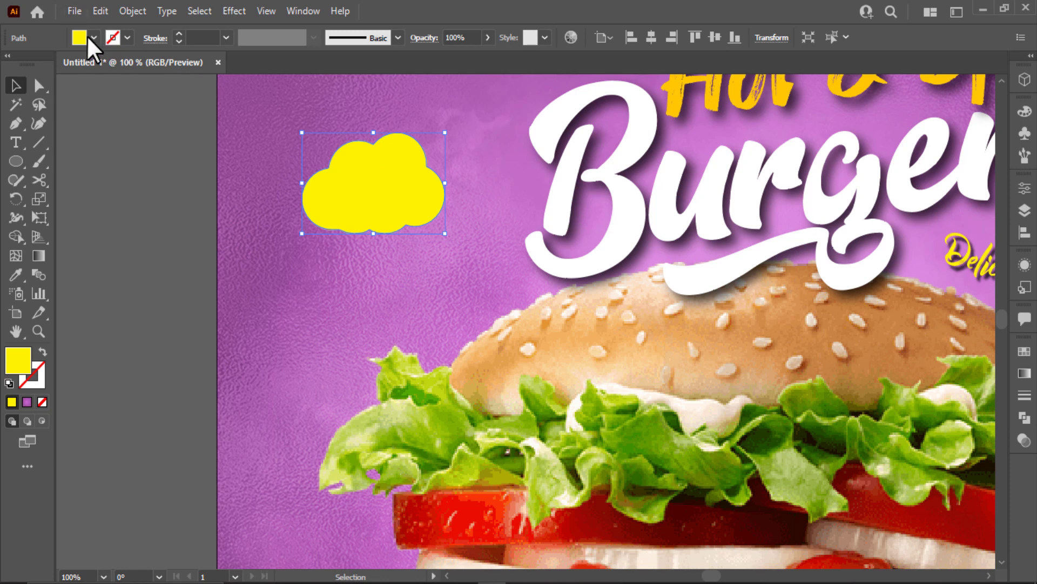
Turn the cloud into a white 4 pt outline with no fill.
{"action": "left_click", "coordinate": [91, 38]}
{"action": "left_click", "coordinate": [31, 65]}
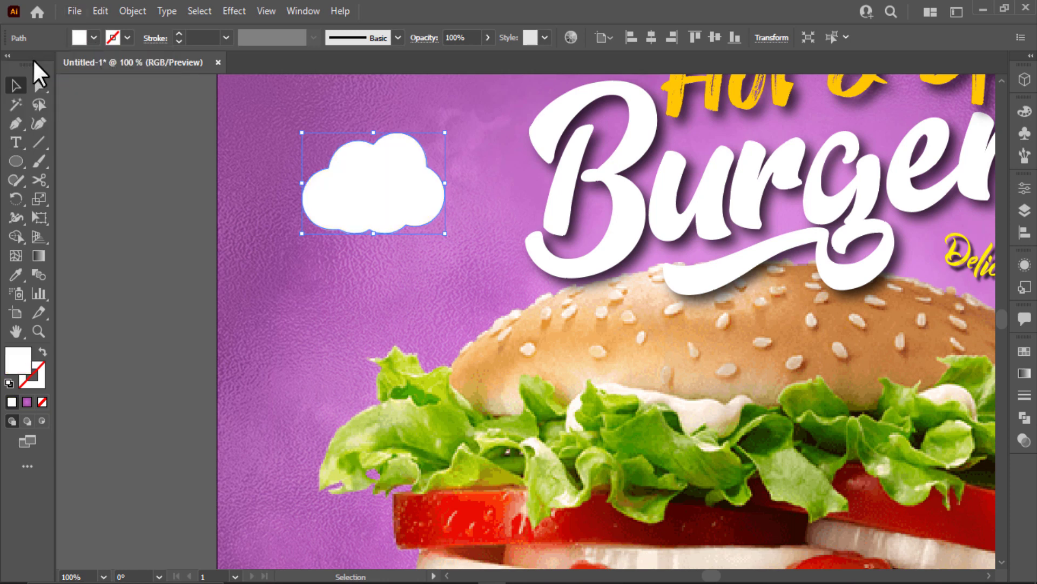
{"action": "key", "text": "shift+x"}
{"action": "left_click", "coordinate": [209, 35]}
{"action": "type", "text": "4"}
{"action": "key", "text": "Return"}
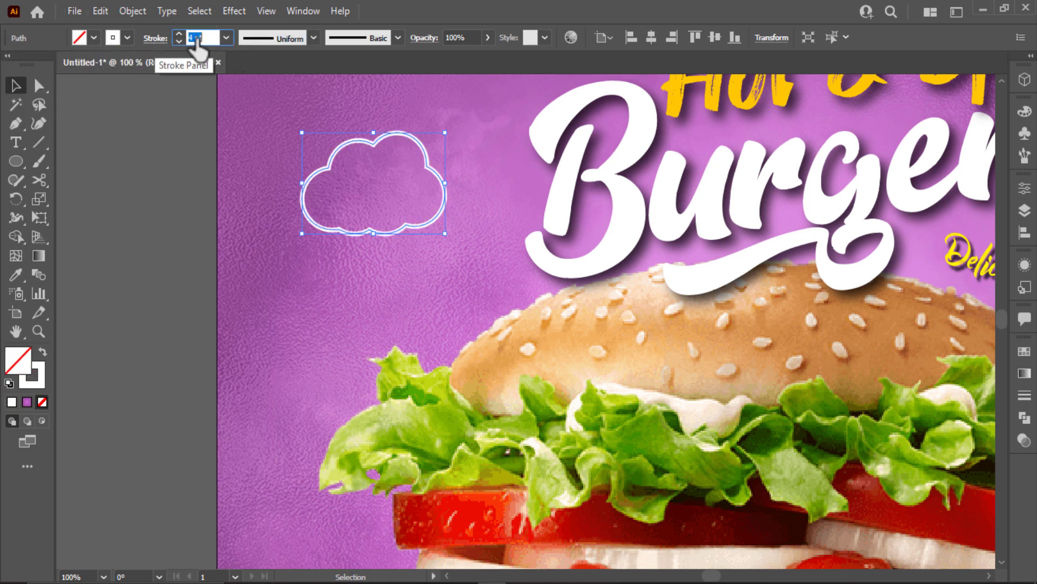
{"action": "left_click", "coordinate": [128, 38]}
{"action": "key", "text": "Escape"}
Make the cloud's white outline a dashed line.
{"action": "left_click", "coordinate": [145, 38]}
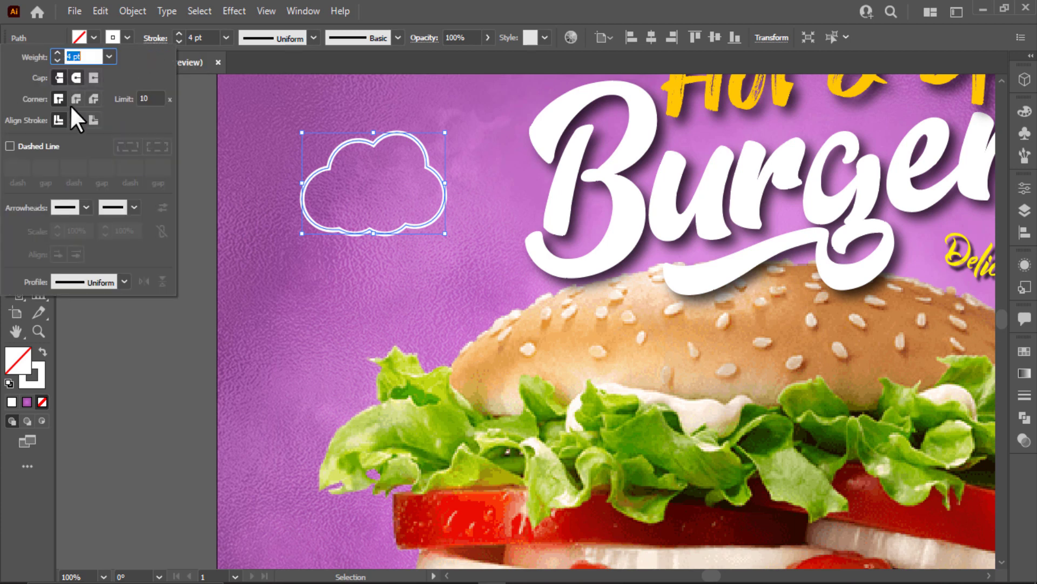
{"action": "left_click", "coordinate": [23, 147]}
{"action": "left_click", "coordinate": [285, 160]}
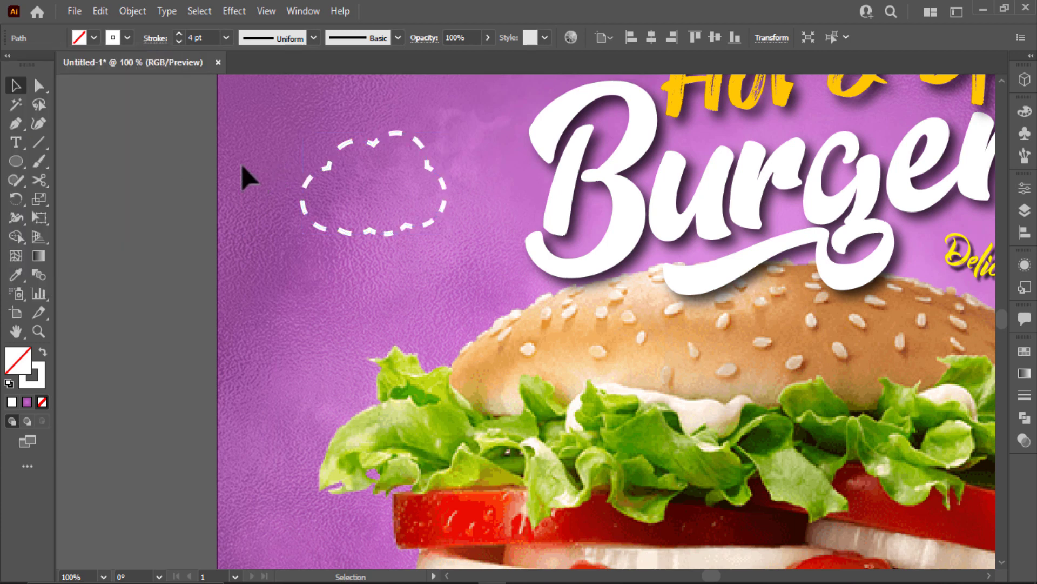
{"action": "left_click", "coordinate": [17, 142]}
{"action": "left_click", "coordinate": [80, 174]}
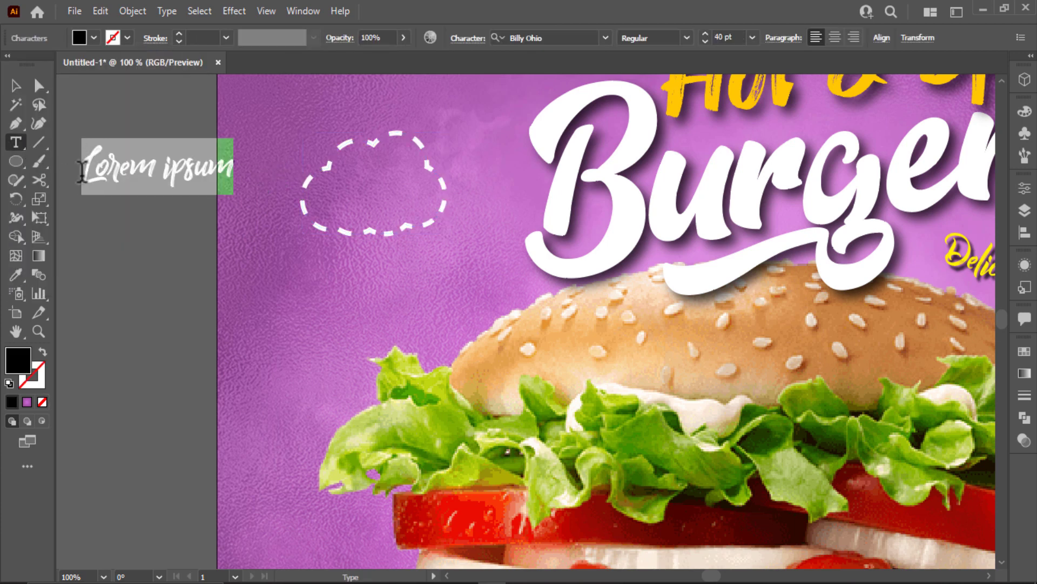
Type the text '15% off' beside the poster.
{"action": "type", "text": "51"}
{"action": "key", "text": "BackSpace"}
{"action": "key", "text": "BackSpace"}
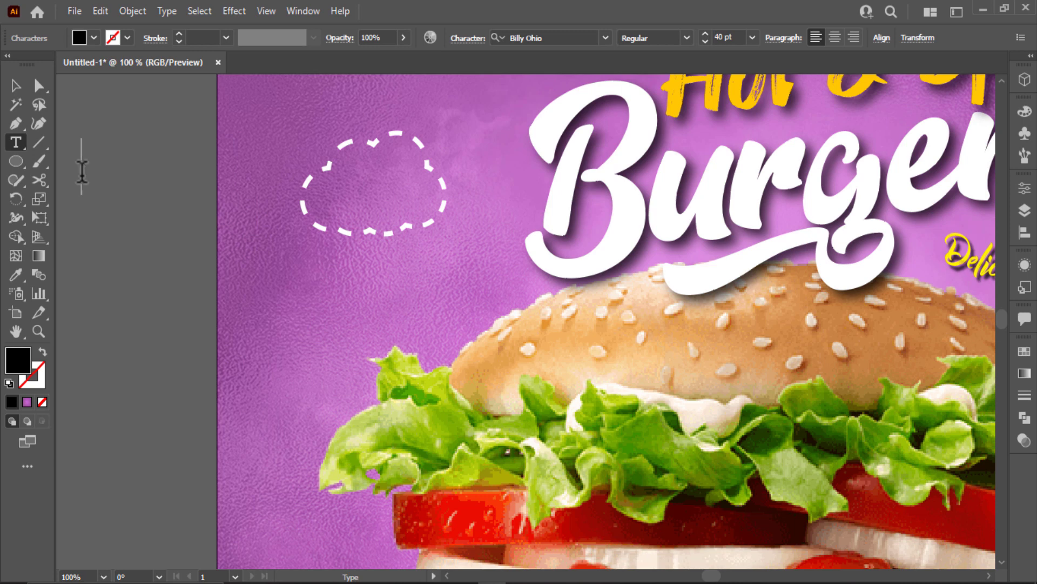
{"action": "type", "text": "15% "}
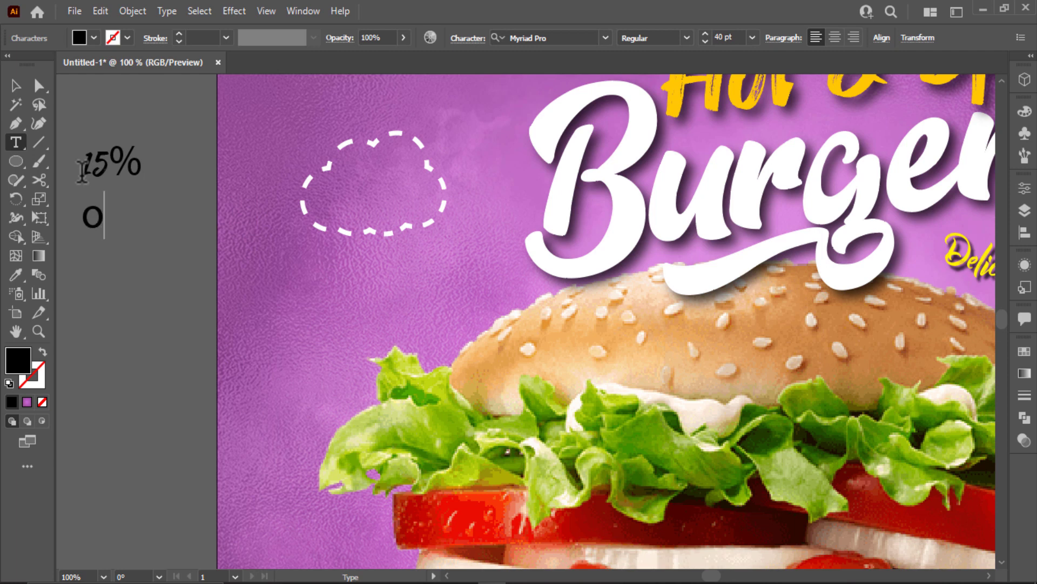
{"action": "type", "text": "Off"}
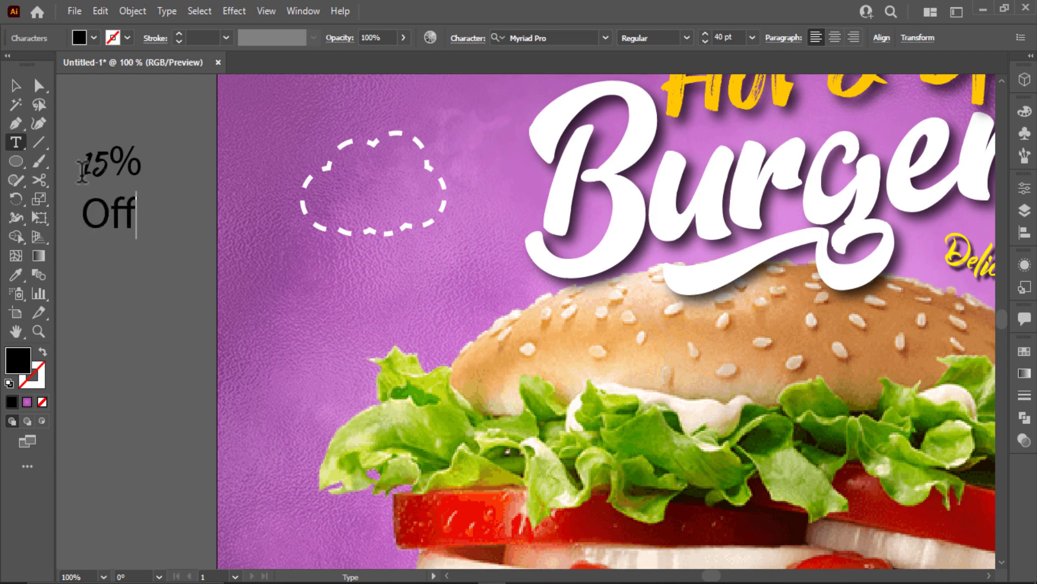
{"action": "key", "text": "BackSpace"}
{"action": "type", "text": "off"}
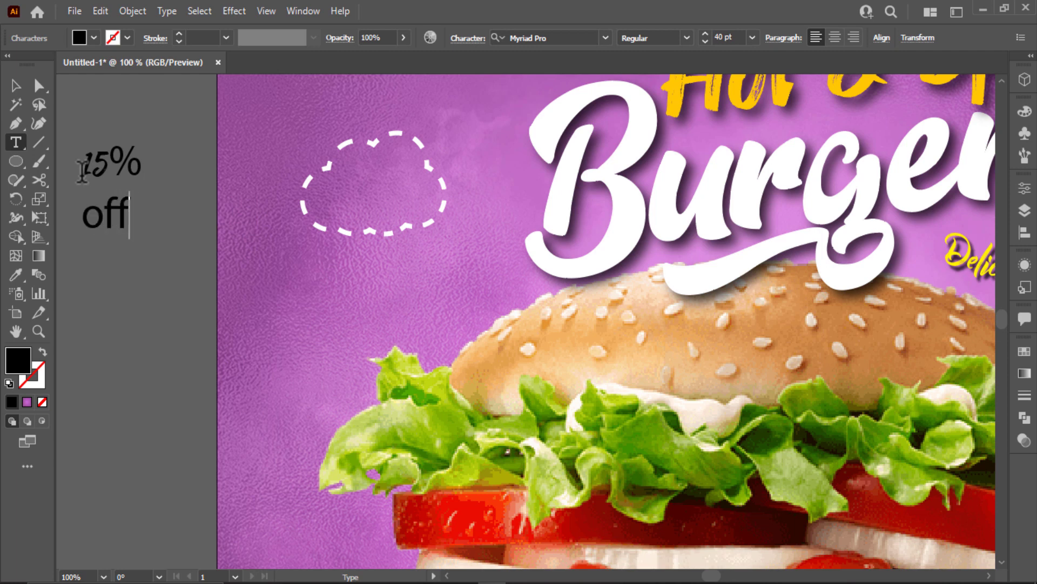
{"action": "left_click", "coordinate": [16, 88]}
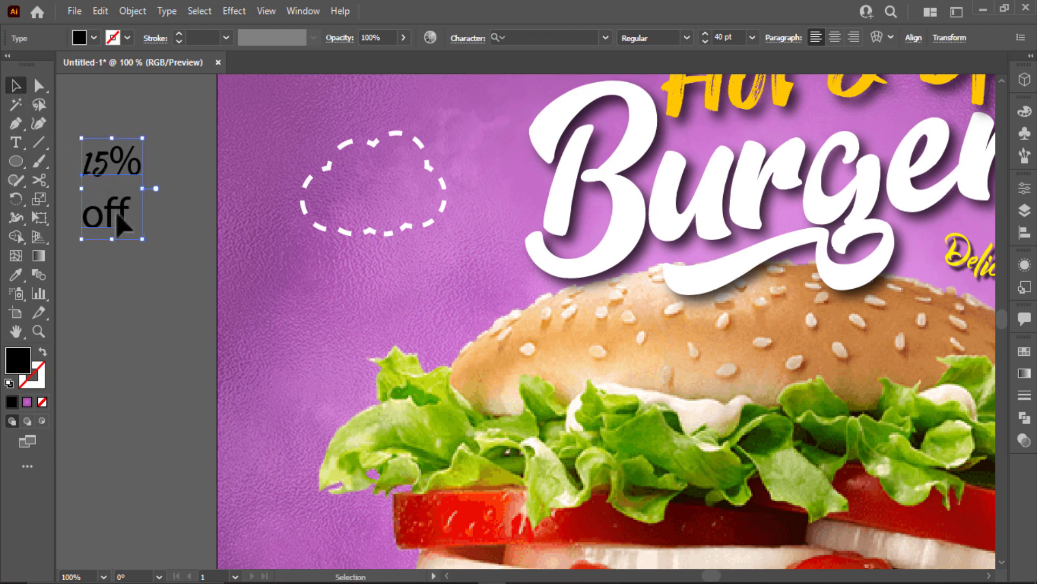
{"action": "left_click_drag", "start_coordinate": [121, 221], "coordinate": [158, 229]}
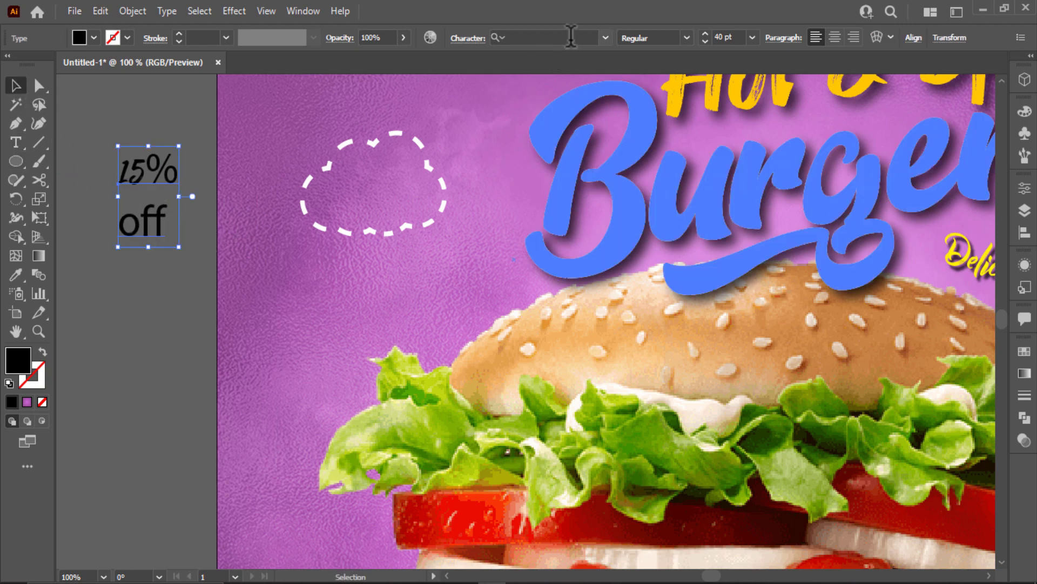
Shrink the 15% off text and set it in Montserrat Black.
{"action": "left_click", "coordinate": [571, 38]}
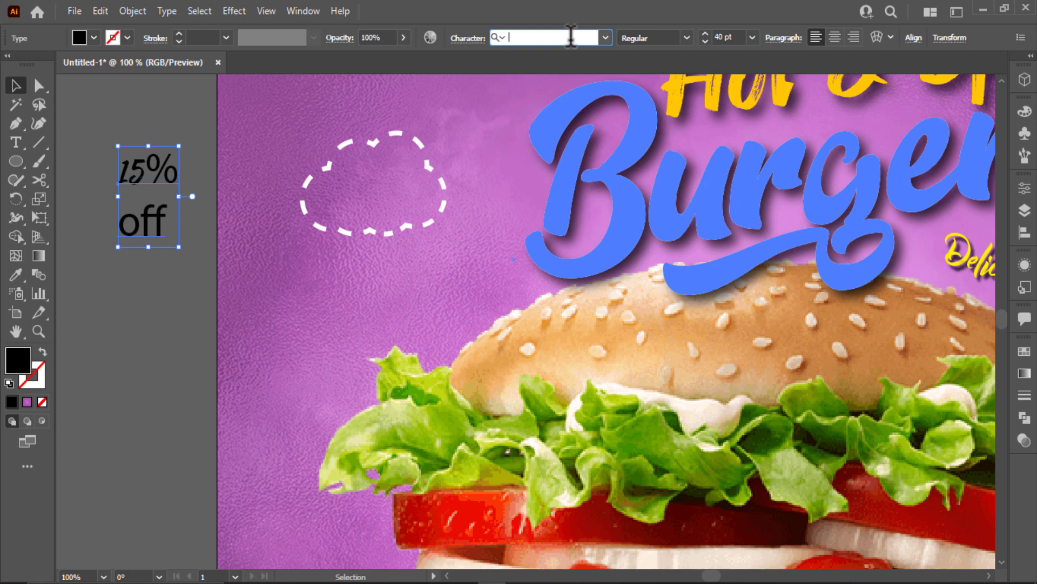
{"action": "type", "text": "dop"}
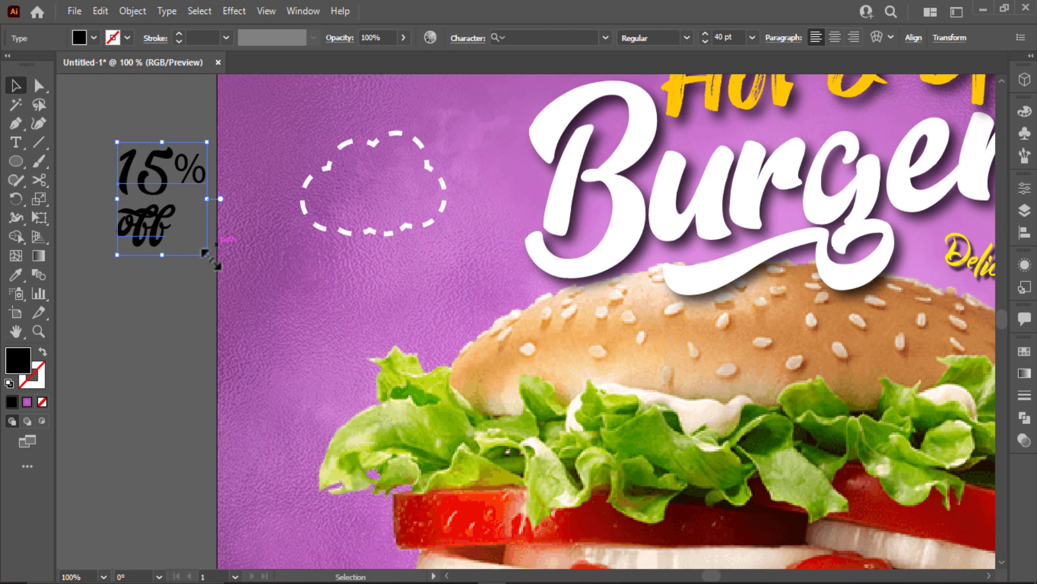
{"action": "left_click_drag", "start_coordinate": [214, 242], "coordinate": [183, 238]}
{"action": "left_click", "coordinate": [549, 39]}
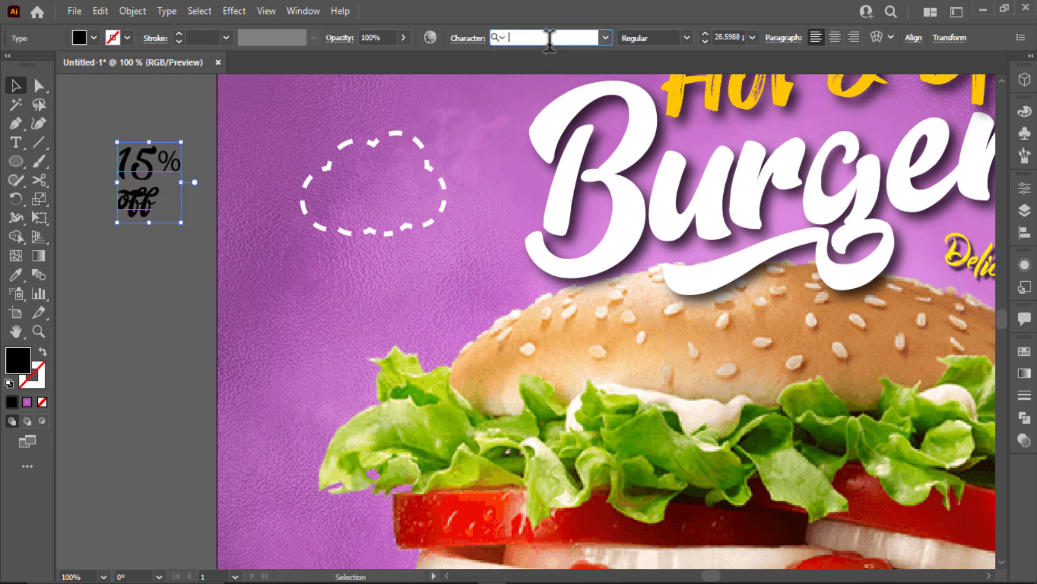
{"action": "type", "text": "mon"}
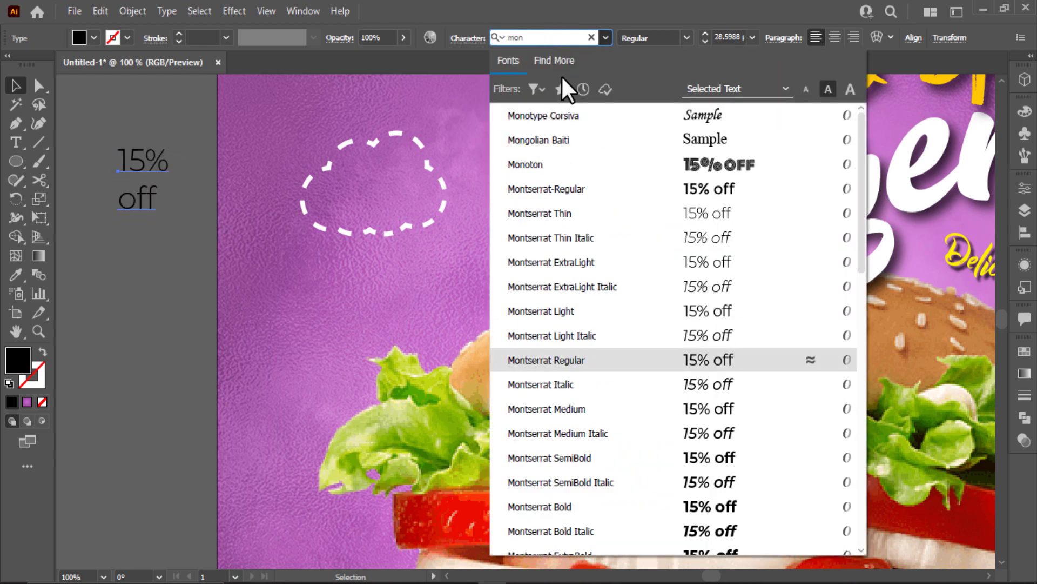
{"action": "scroll", "coordinate": [696, 416], "scroll_direction": "down", "scroll_amount": 2}
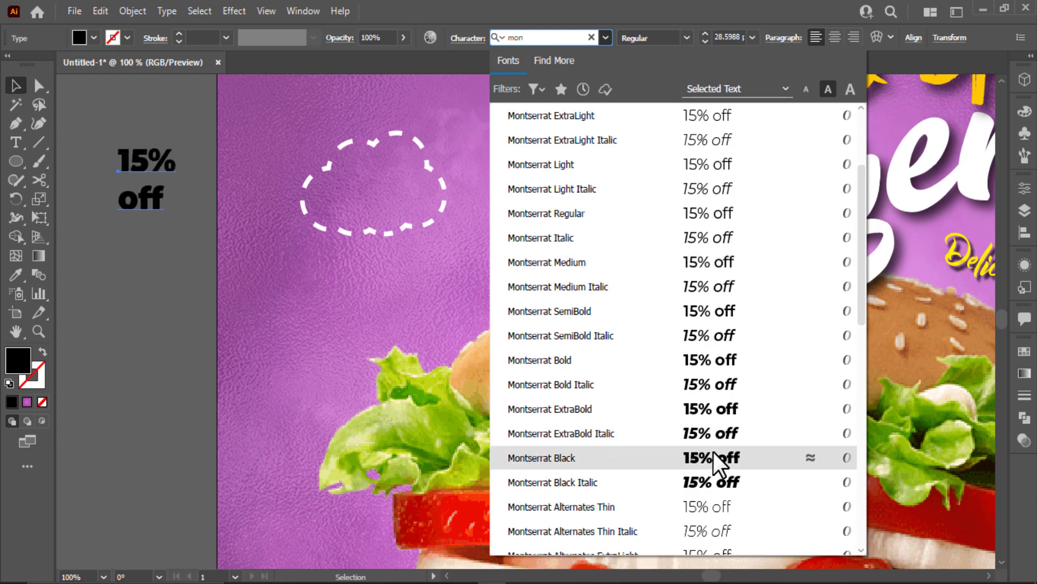
{"action": "left_click", "coordinate": [714, 455]}
Move the 15% off text inside the dashed cloud and make it white.
{"action": "left_click_drag", "start_coordinate": [144, 202], "coordinate": [375, 222]}
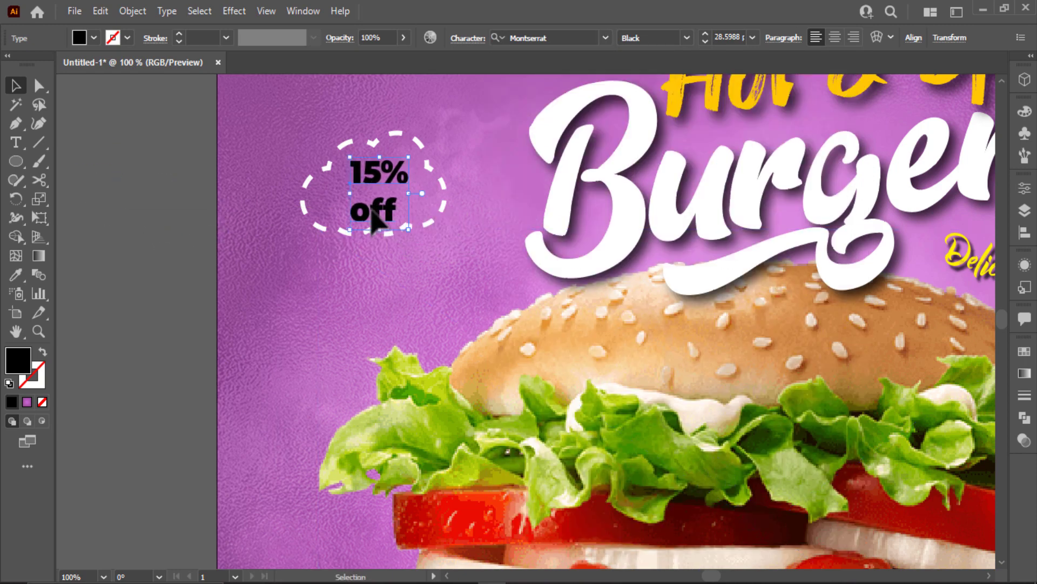
{"action": "left_click", "coordinate": [93, 38]}
{"action": "left_click", "coordinate": [32, 64]}
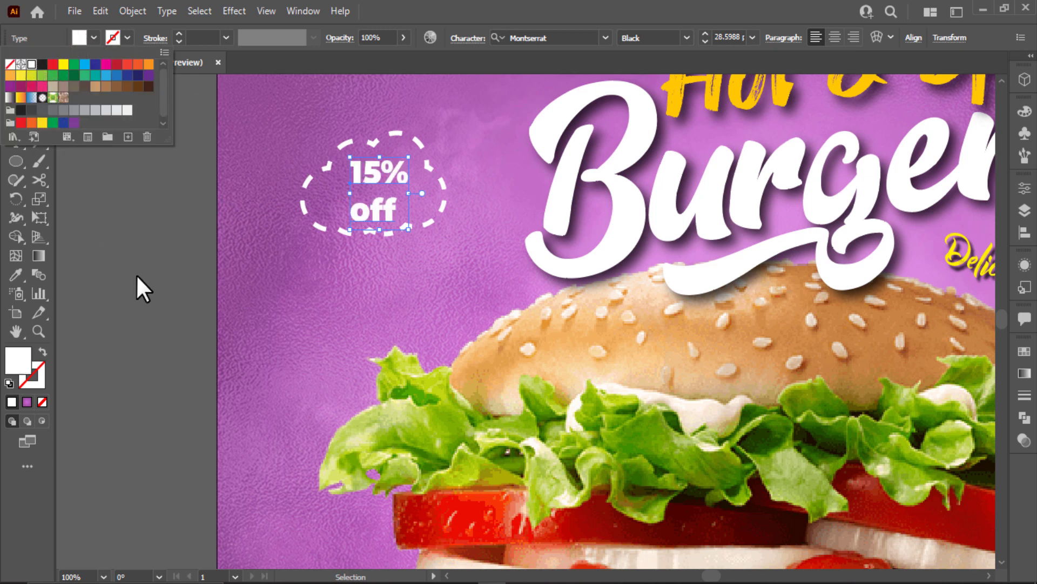
{"action": "left_click", "coordinate": [150, 300]}
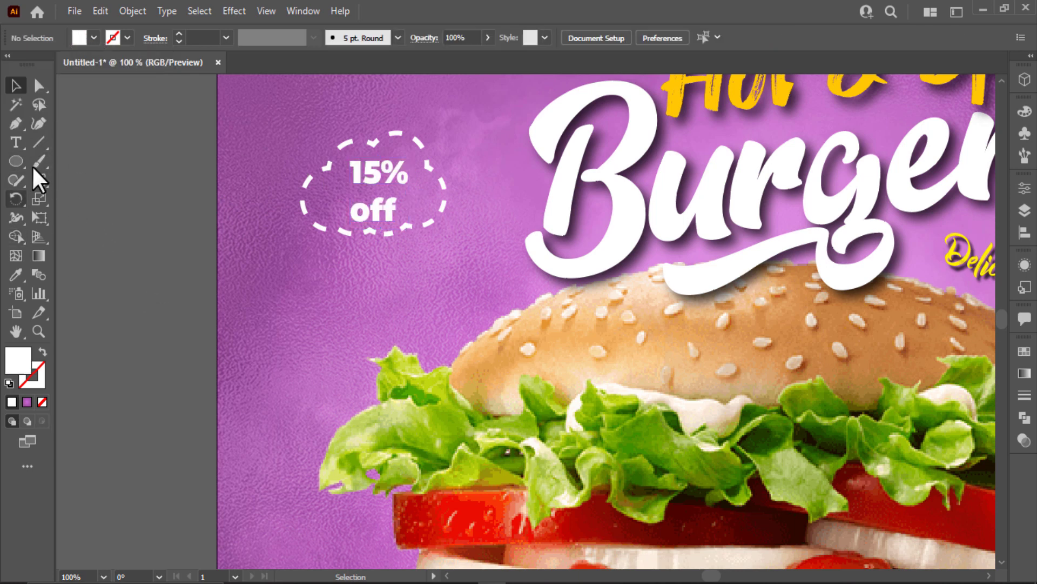
Draw a looping Pencil line below the cloud and copy the cloud's dashed white stroke onto it.
{"action": "left_click_drag", "start_coordinate": [30, 182], "coordinate": [101, 203]}
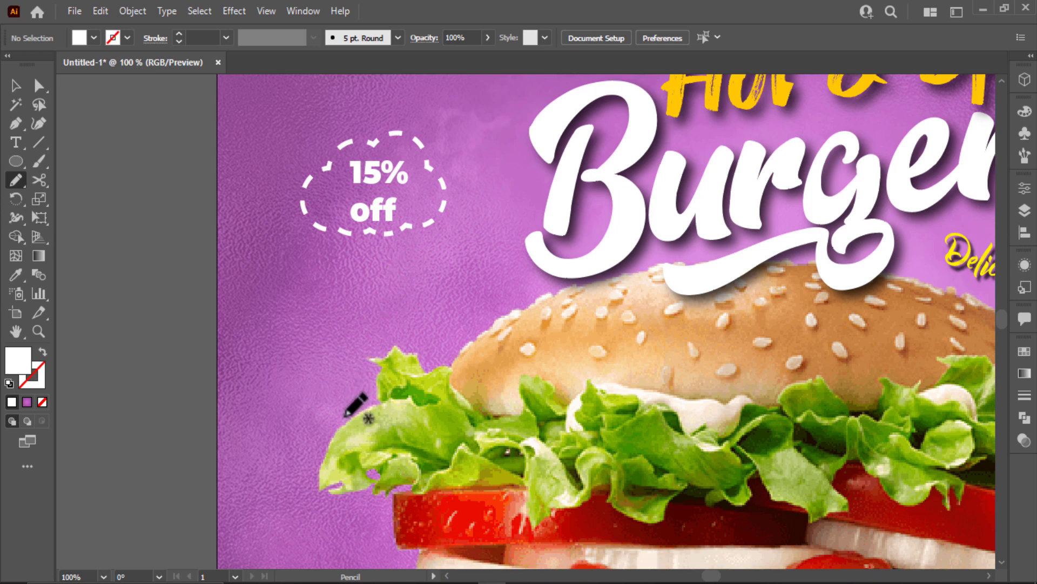
{"action": "mouse_move", "coordinate": [345, 416]}
{"action": "left_mouse_down"}
{"action": "mouse_move", "coordinate": [292, 362]}
{"action": "mouse_move", "coordinate": [314, 310]}
{"action": "mouse_move", "coordinate": [360, 300]}
{"action": "mouse_move", "coordinate": [377, 316]}
{"action": "mouse_move", "coordinate": [362, 332]}
{"action": "mouse_move", "coordinate": [337, 314]}
{"action": "mouse_move", "coordinate": [332, 276]}
{"action": "mouse_move", "coordinate": [343, 253]}
{"action": "left_mouse_up"}
{"action": "key", "text": "shift+x"}
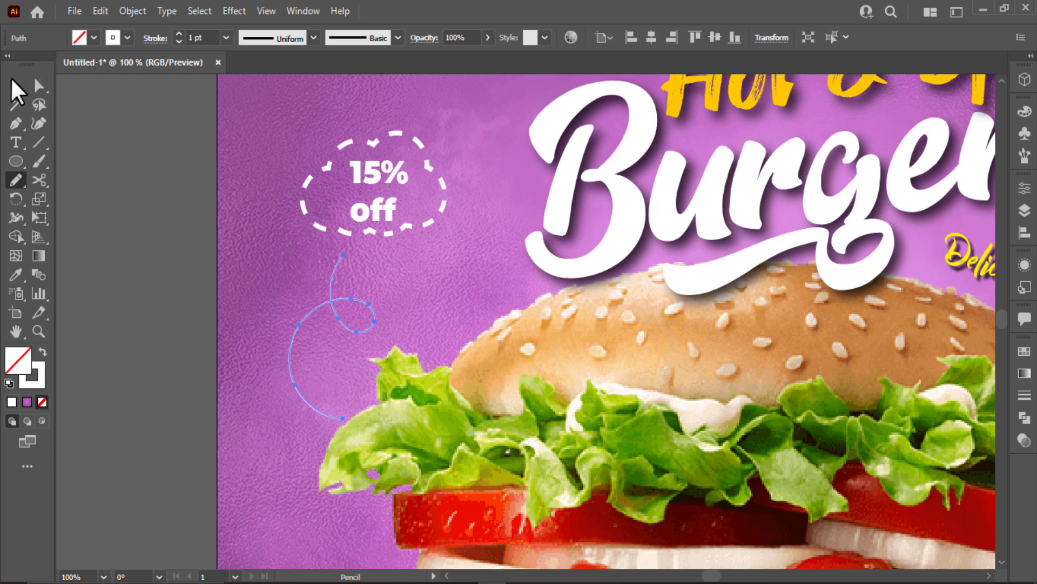
{"action": "left_click", "coordinate": [13, 81]}
{"action": "key", "text": "i"}
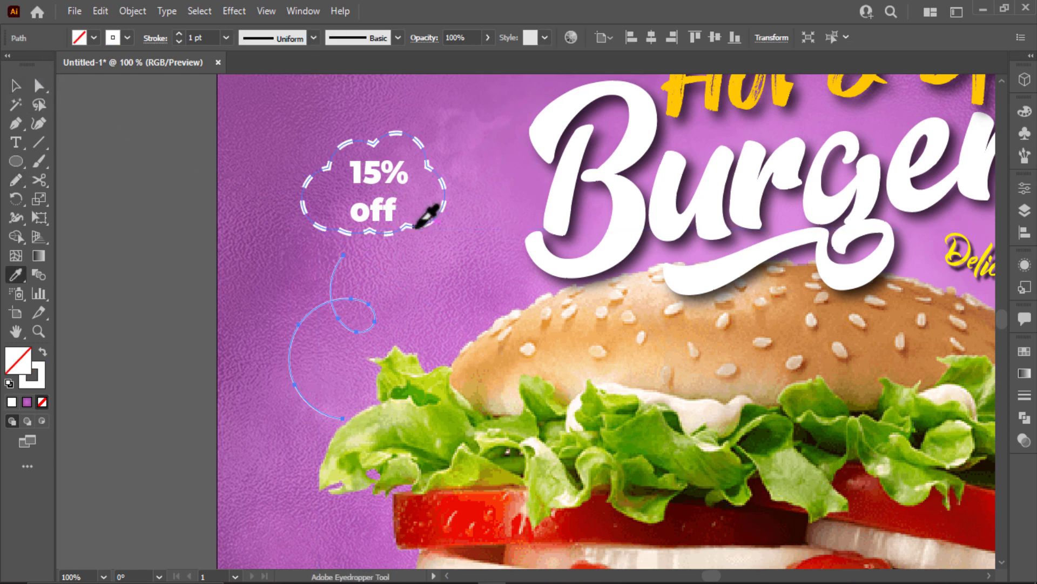
{"action": "left_click", "coordinate": [414, 226]}
Add a white three-point star triangle atop the loop, rotated to point at the cloud.
{"action": "left_click_drag", "start_coordinate": [15, 162], "coordinate": [81, 239]}
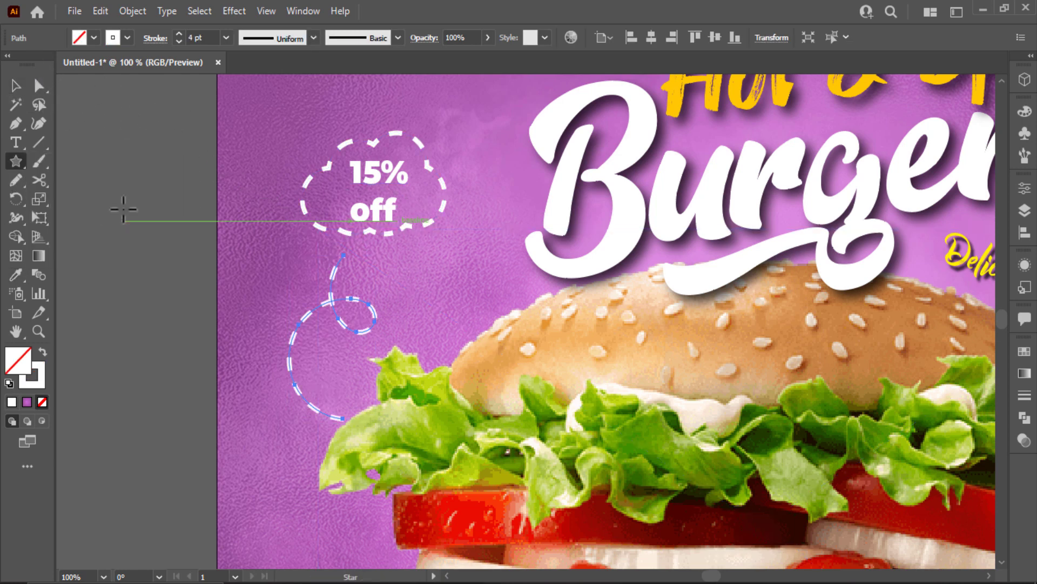
{"action": "mouse_move", "coordinate": [157, 184]}
{"action": "left_mouse_down"}
{"action": "mouse_move", "coordinate": [174, 201]}
{"action": "mouse_move", "coordinate": [337, 264]}
{"action": "mouse_move", "coordinate": [370, 231]}
{"action": "mouse_move", "coordinate": [370, 244]}
{"action": "left_mouse_up"}
{"action": "key", "text": "Down"}
{"action": "key", "text": "Down"}
{"action": "key", "text": "shift+x"}
{"action": "left_click", "coordinate": [15, 85]}
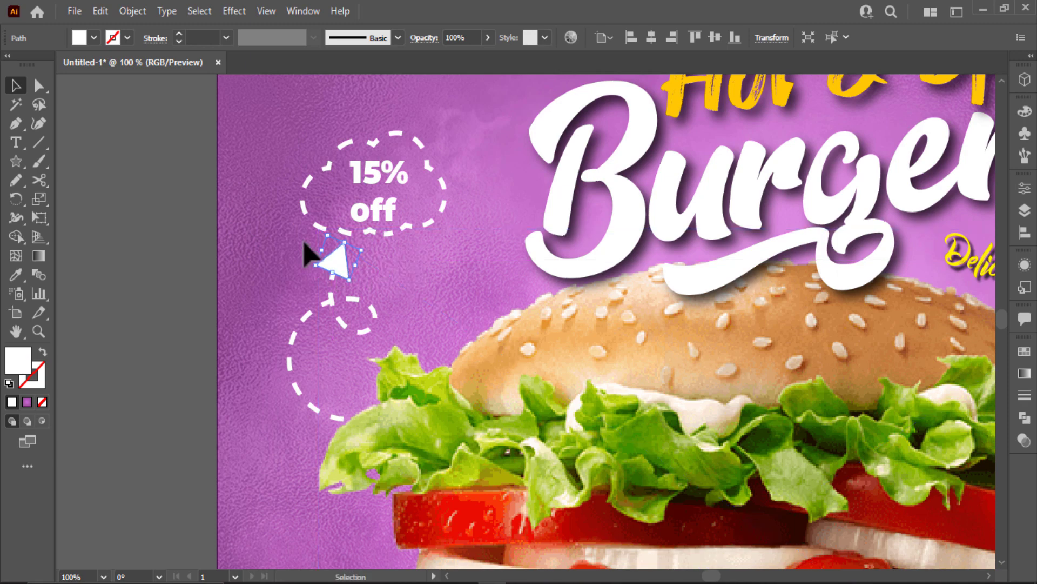
{"action": "left_click", "coordinate": [152, 224]}
{"action": "key", "text": "ctrl+0"}
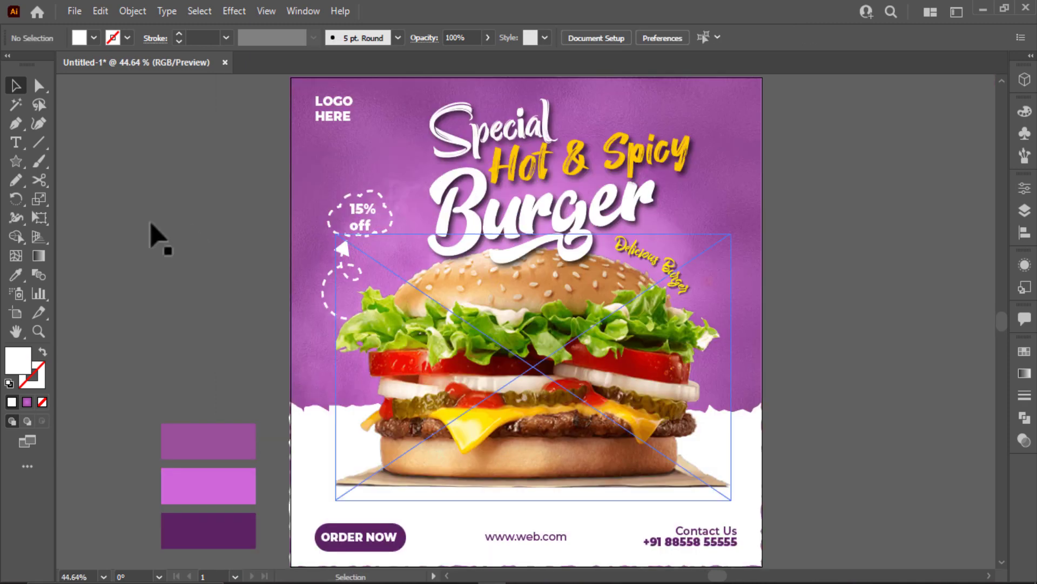